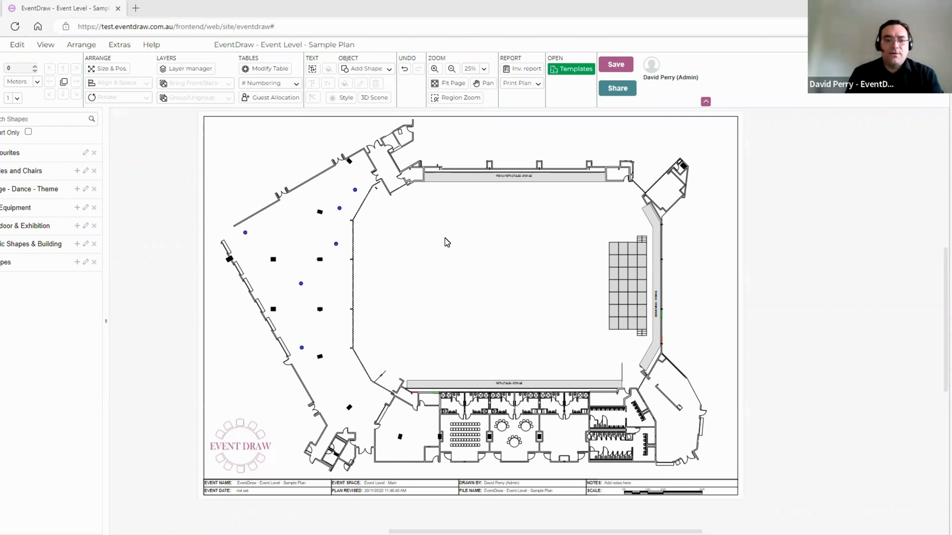
# Place a 6ft Round Table from the favourite shapes near the upper-left corner of the main hall.
pyautogui.scroll(3, 451, 250)
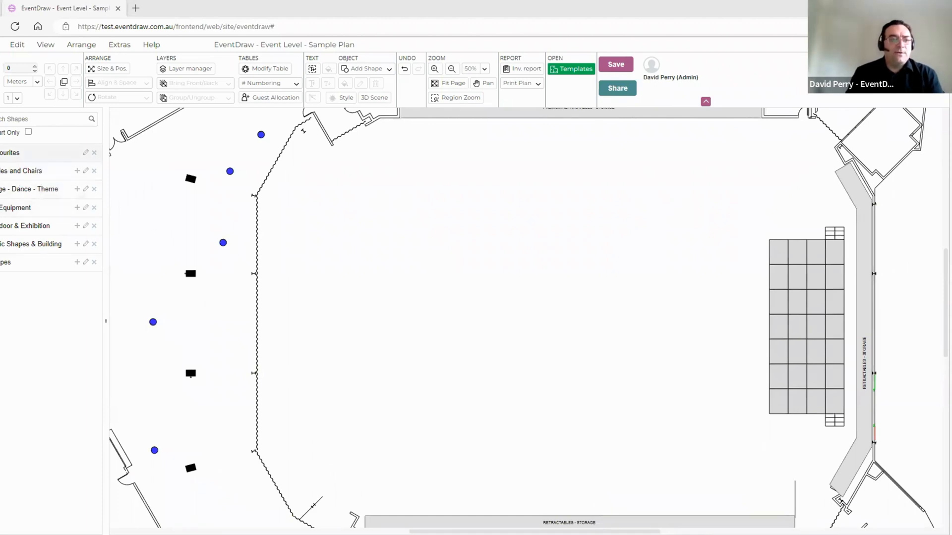
pyautogui.click(20, 152)
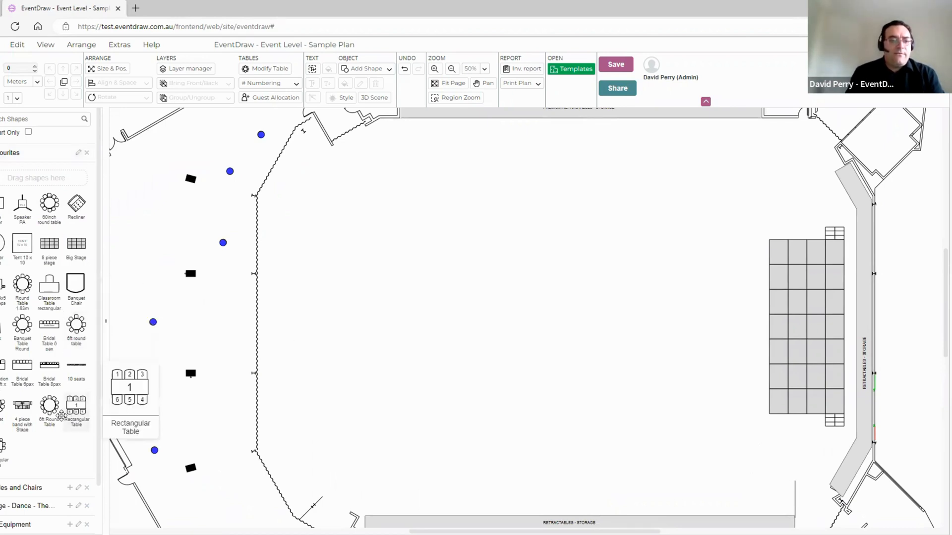
pyautogui.moveTo(50, 408)
pyautogui.moveTo(51, 408); pyautogui.dragTo(365, 192)
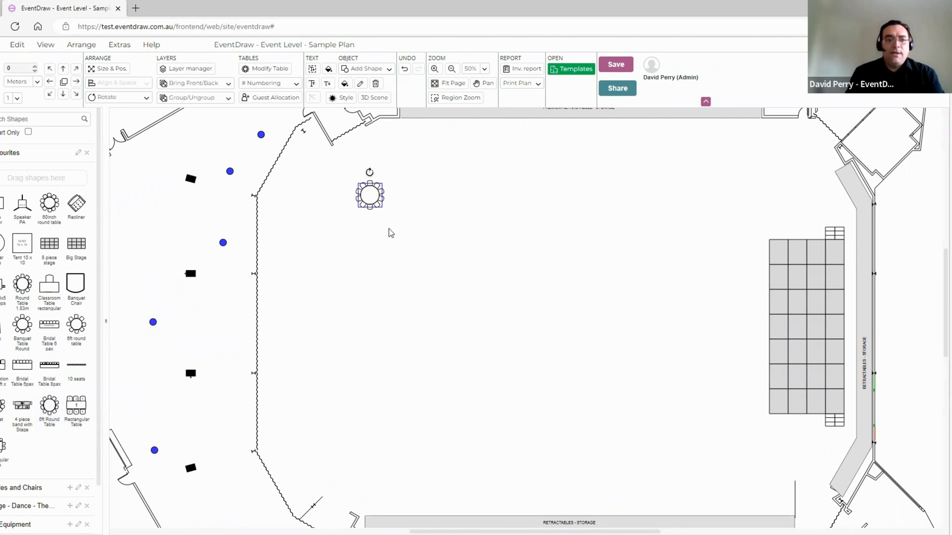
# Duplicate the round table six times to the right to form a row of seven tables.
pyautogui.hscroll(2, 366, 266)
pyautogui.hscroll(1, 331, 264)
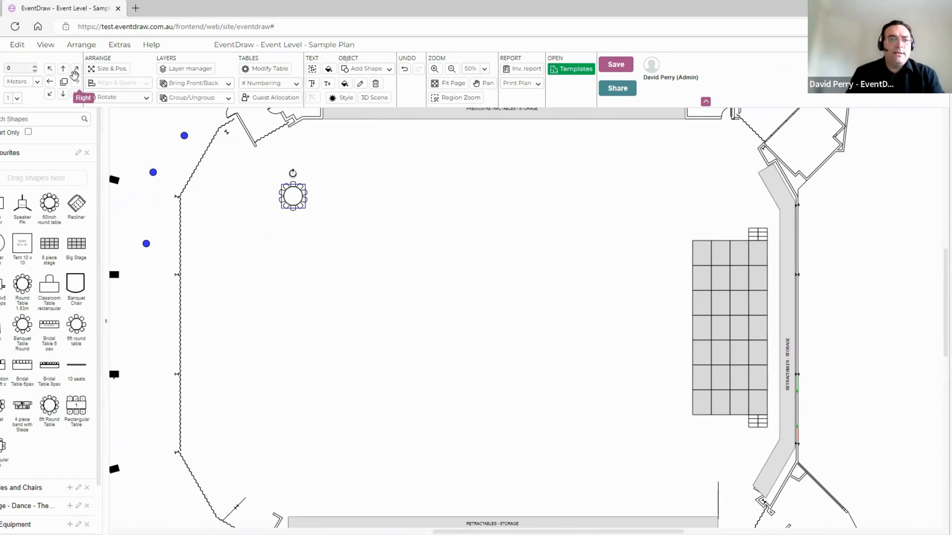
pyautogui.click(76, 82)
pyautogui.click(76, 82)
pyautogui.click(75, 82)
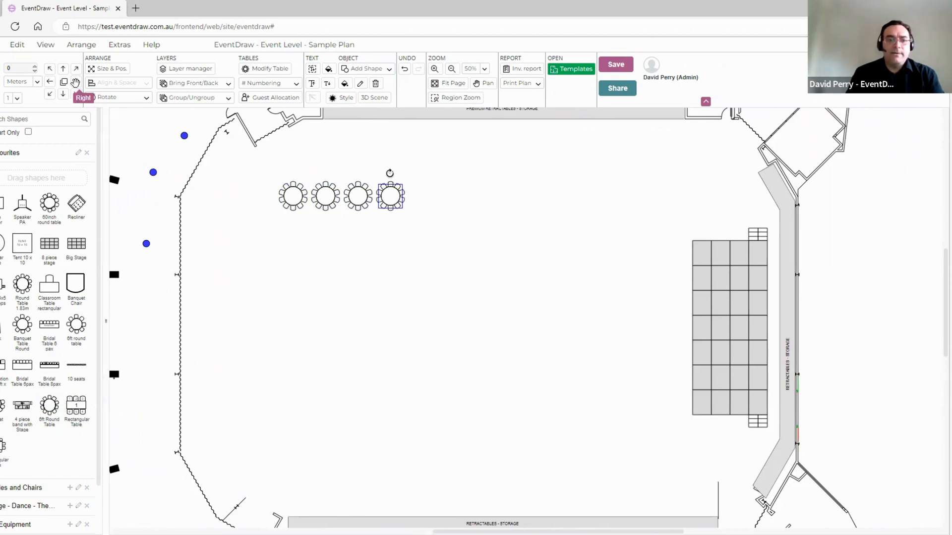
pyautogui.click(76, 82)
pyautogui.click(76, 82)
pyautogui.click(76, 82)
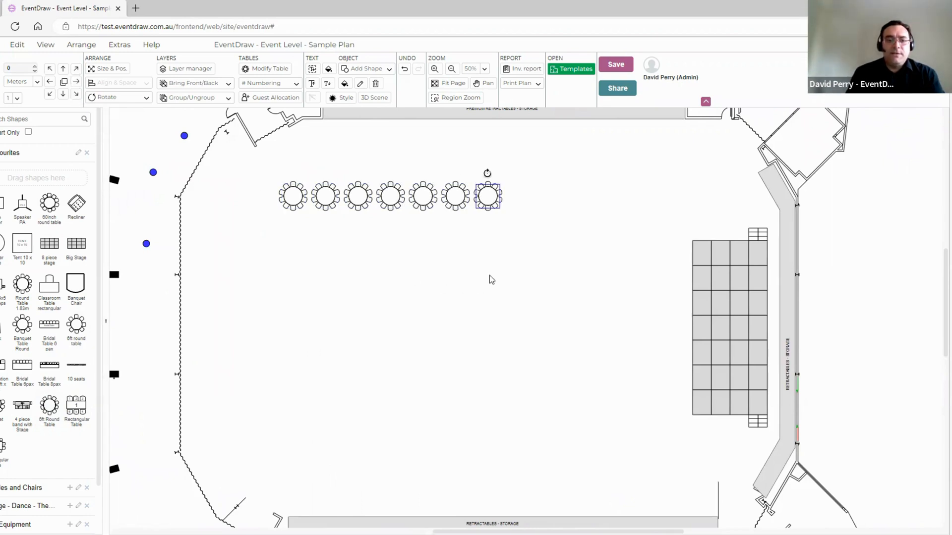
# Duplicate the whole row of seven tables downward six times to form a seven-by-seven block.
pyautogui.click(452, 242)
pyautogui.moveTo(268, 164); pyautogui.dragTo(521, 251)
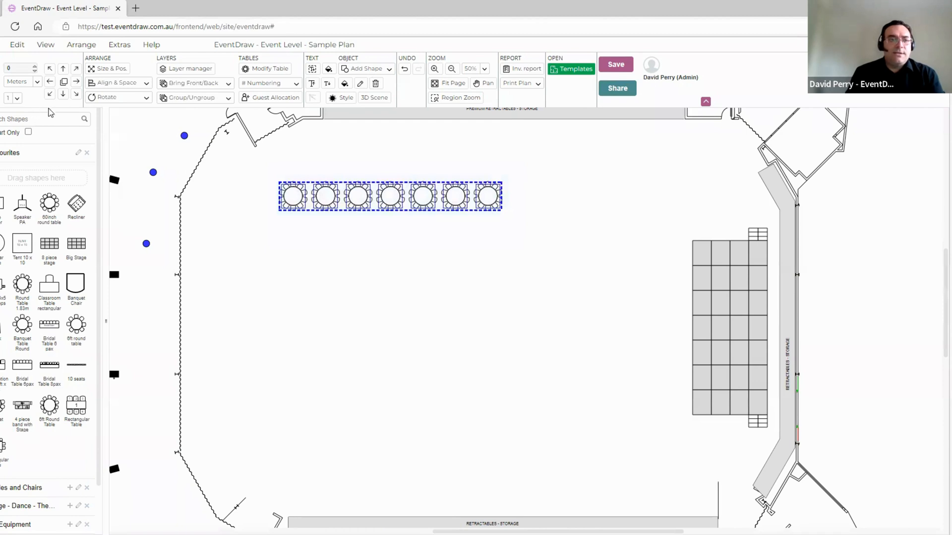
pyautogui.click(65, 94)
pyautogui.click(64, 95)
pyautogui.click(64, 94)
pyautogui.click(65, 94)
pyautogui.click(63, 94)
pyautogui.click(64, 94)
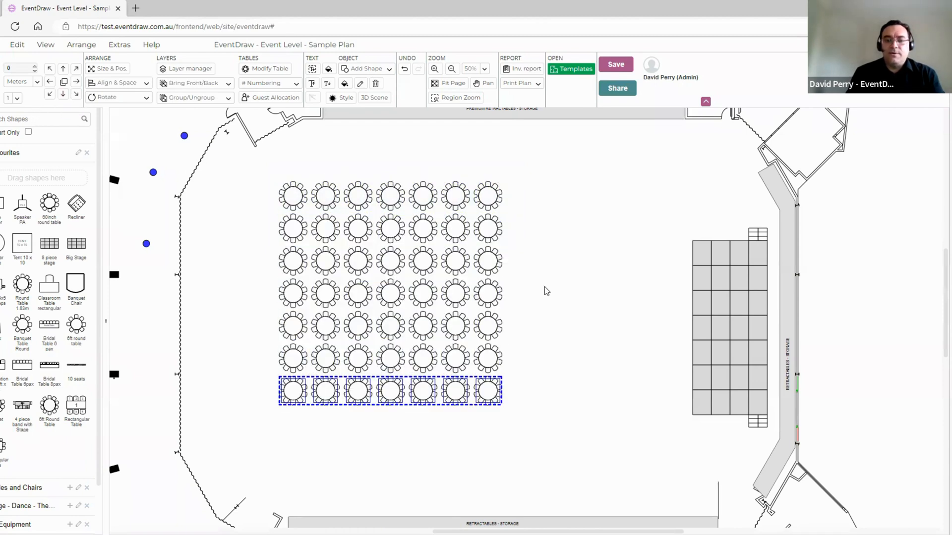
pyautogui.click(546, 290)
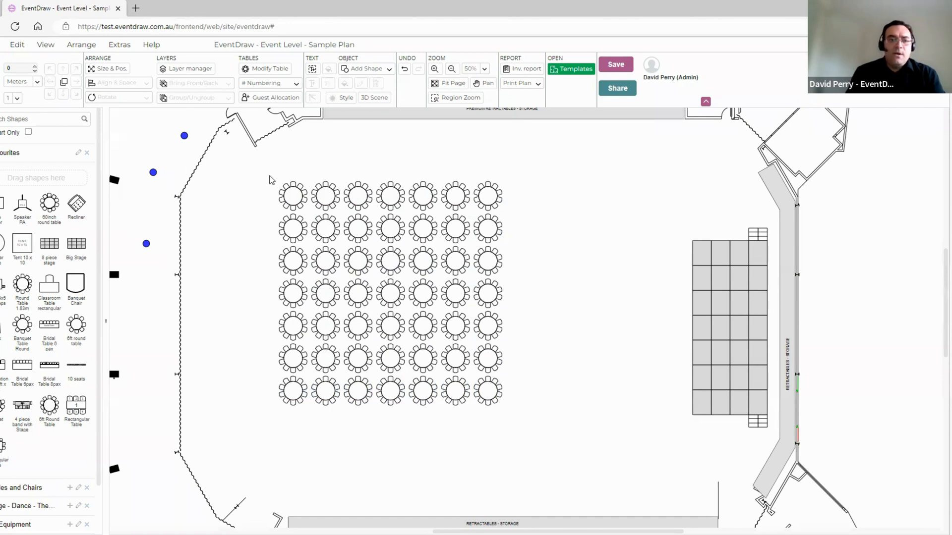
# Shift the whole table block slightly down and towards the stage, and space the tables 7 feet apart in both directions from the table edges.
pyautogui.moveTo(270, 177); pyautogui.dragTo(519, 423)
pyautogui.moveTo(423, 295); pyautogui.dragTo(448, 312)
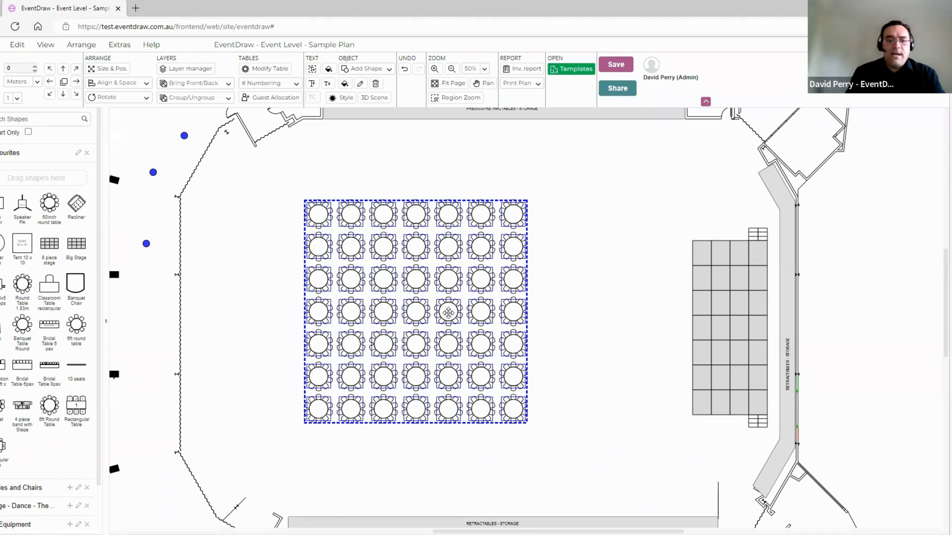
pyautogui.rightClick(448, 313)
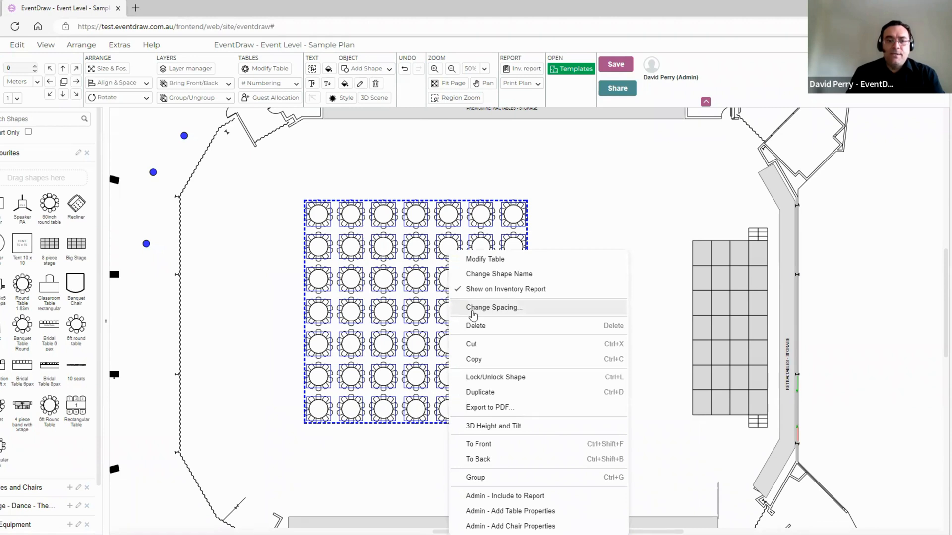
pyautogui.click(473, 310)
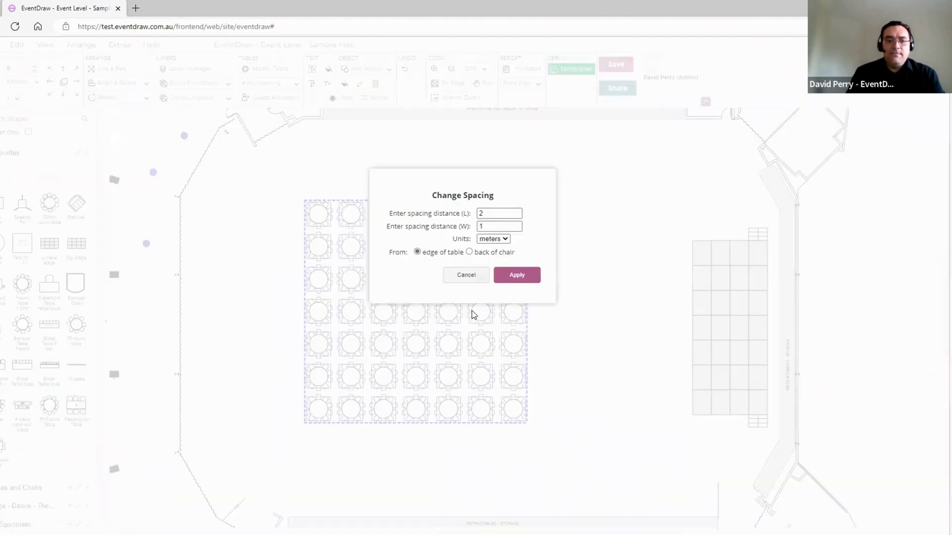
pyautogui.click(506, 240)
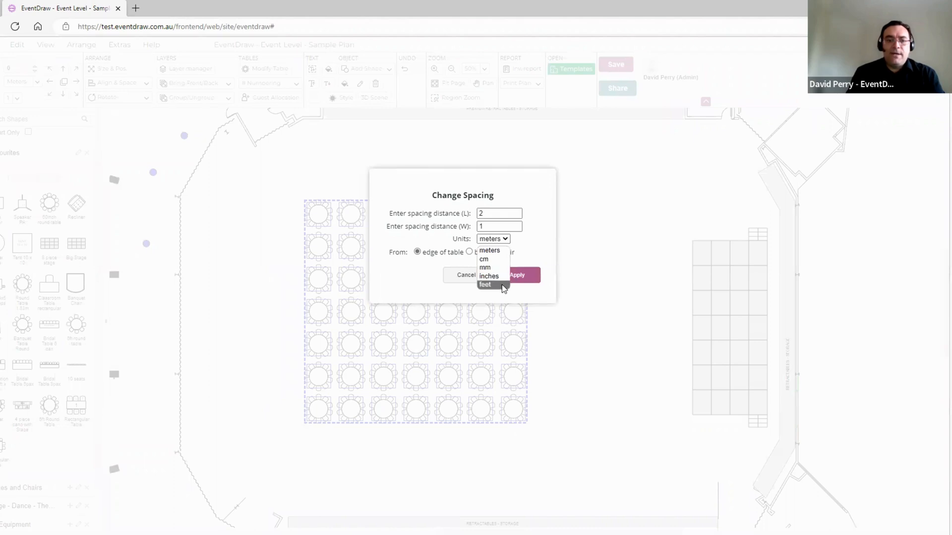
pyautogui.click(504, 285)
pyautogui.click(493, 214)
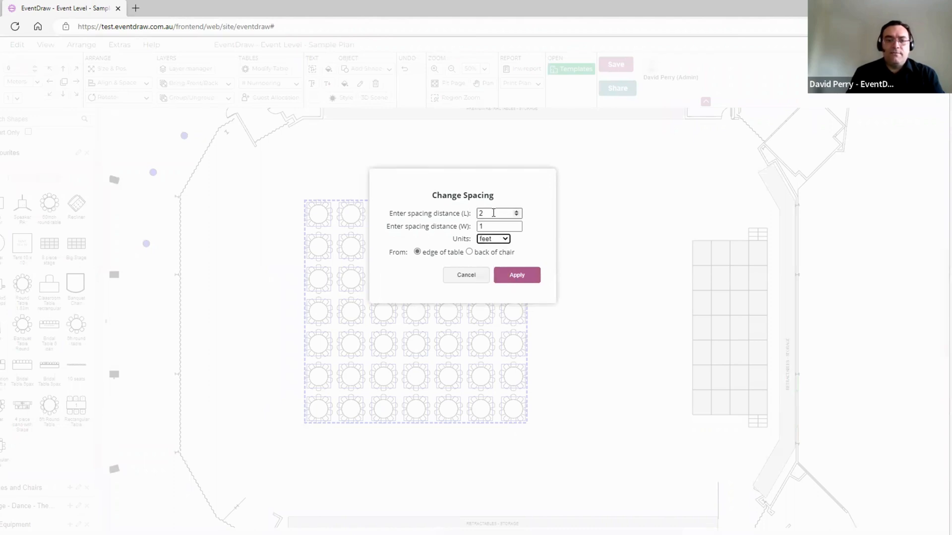
pyautogui.moveTo(490, 214); pyautogui.dragTo(472, 217)
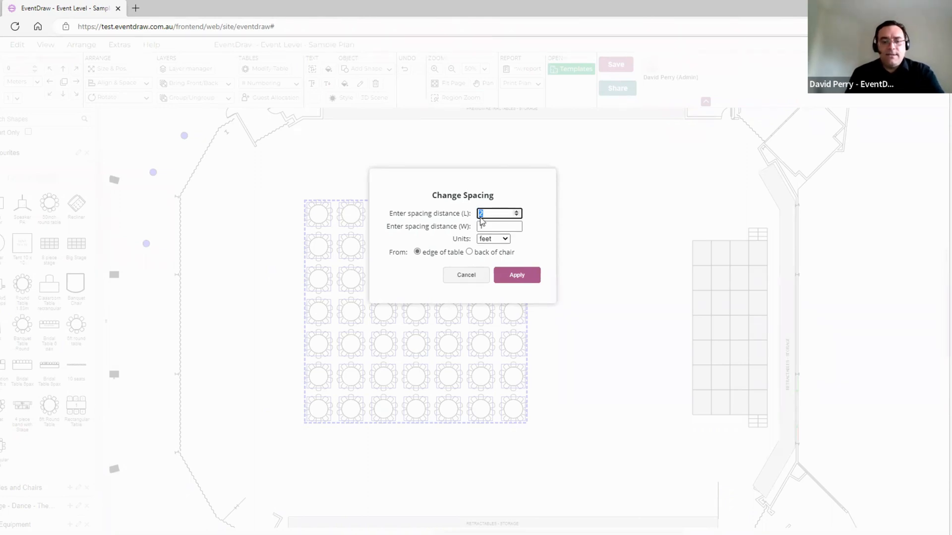
pyautogui.click(494, 227)
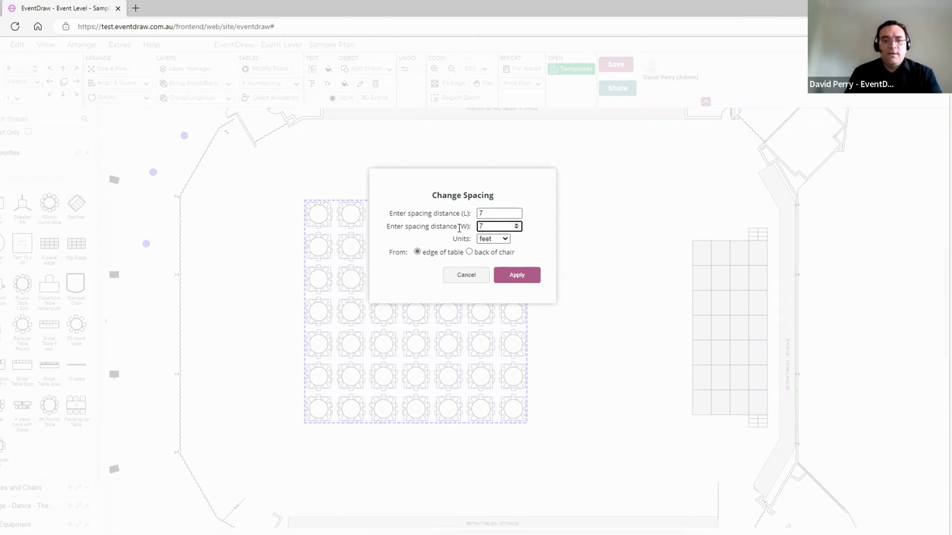
pyautogui.click(518, 281)
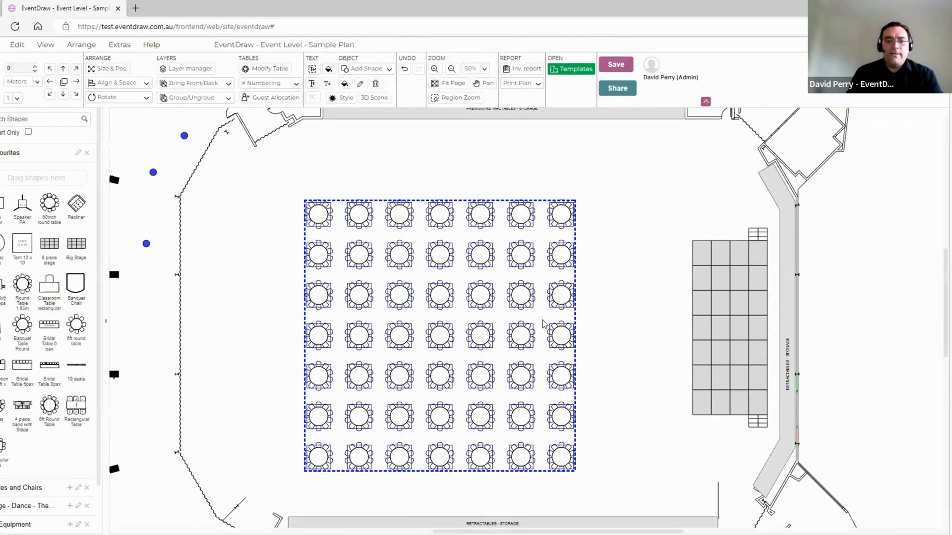
pyautogui.click(600, 296)
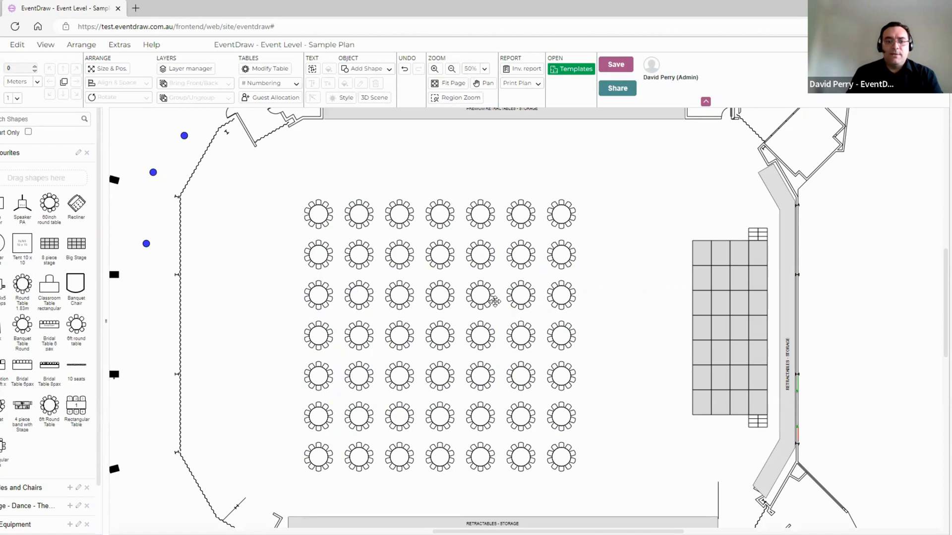
# Change the spacing of all the tables to 3 feet in length and width, measured from the back of chair.
pyautogui.moveTo(296, 180); pyautogui.dragTo(622, 489)
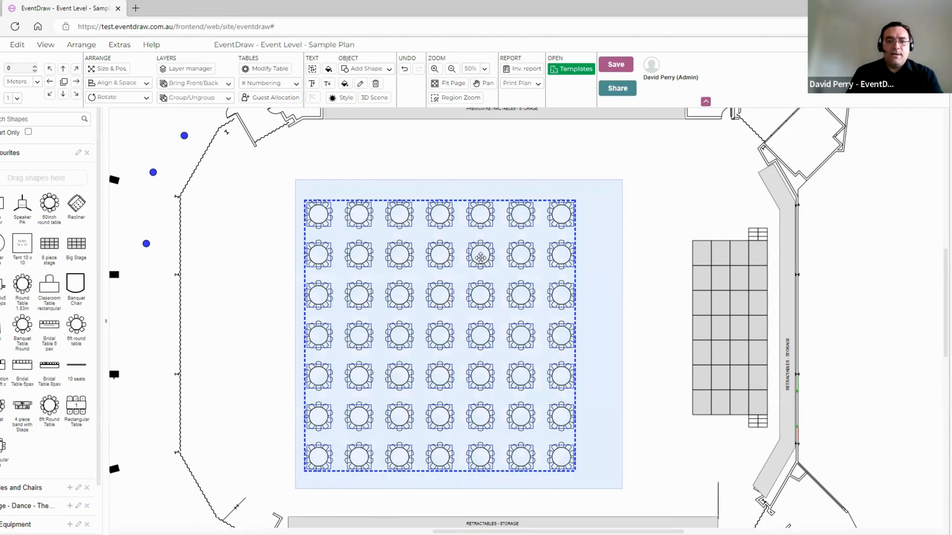
pyautogui.rightClick(480, 254)
pyautogui.click(521, 310)
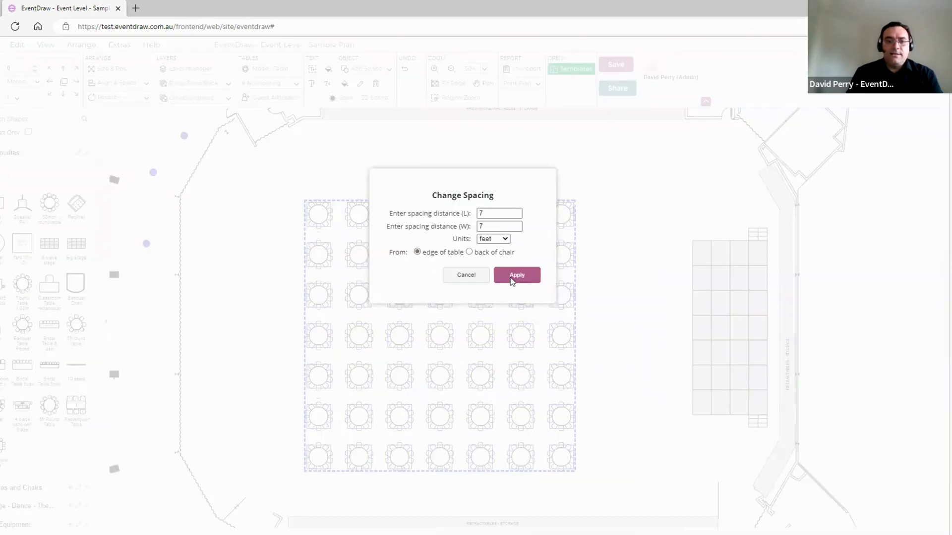
pyautogui.doubleClick(487, 213)
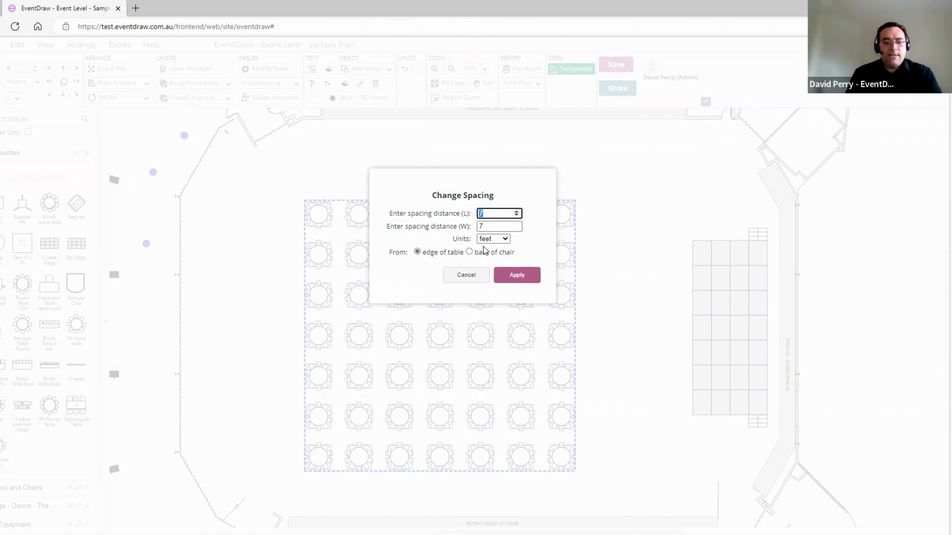
pyautogui.write('3')
pyautogui.press('Tab')
pyautogui.write('3')
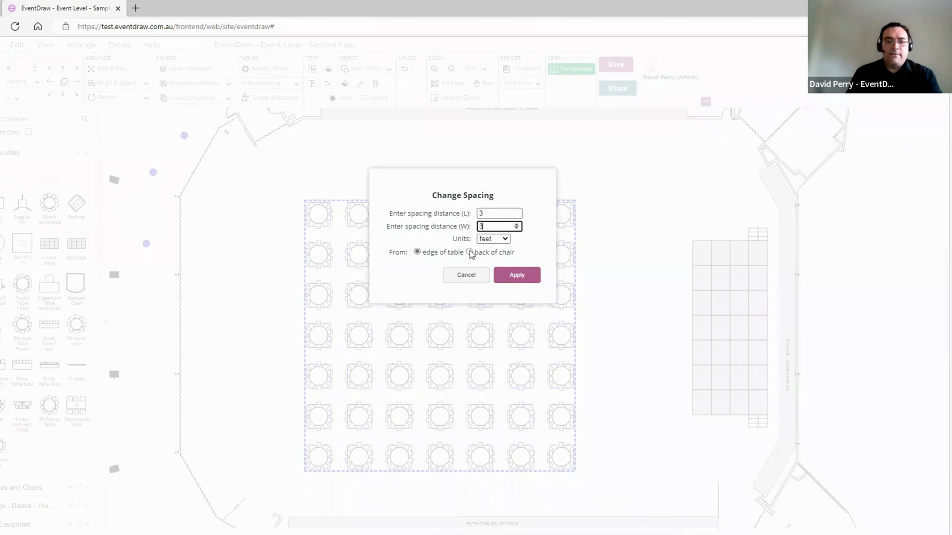
pyautogui.click(470, 251)
pyautogui.click(515, 276)
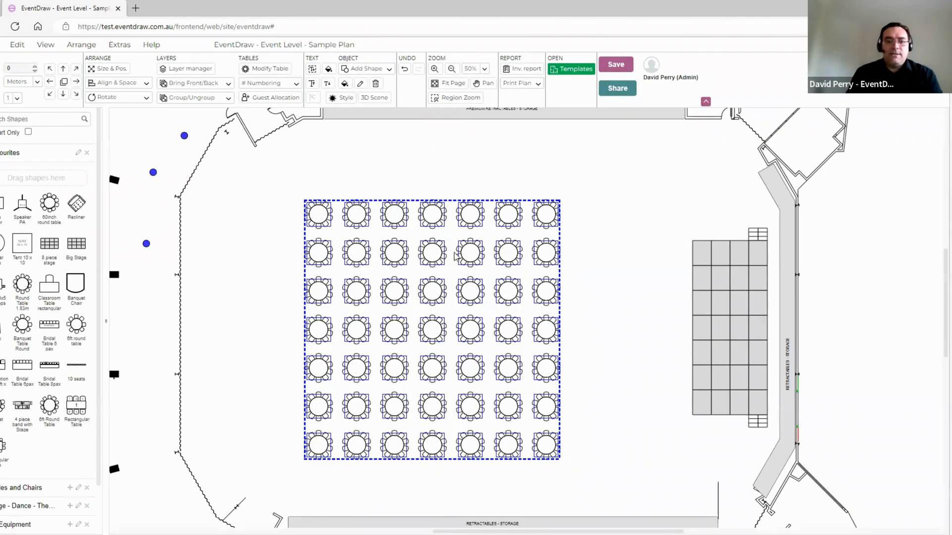
pyautogui.click(458, 268)
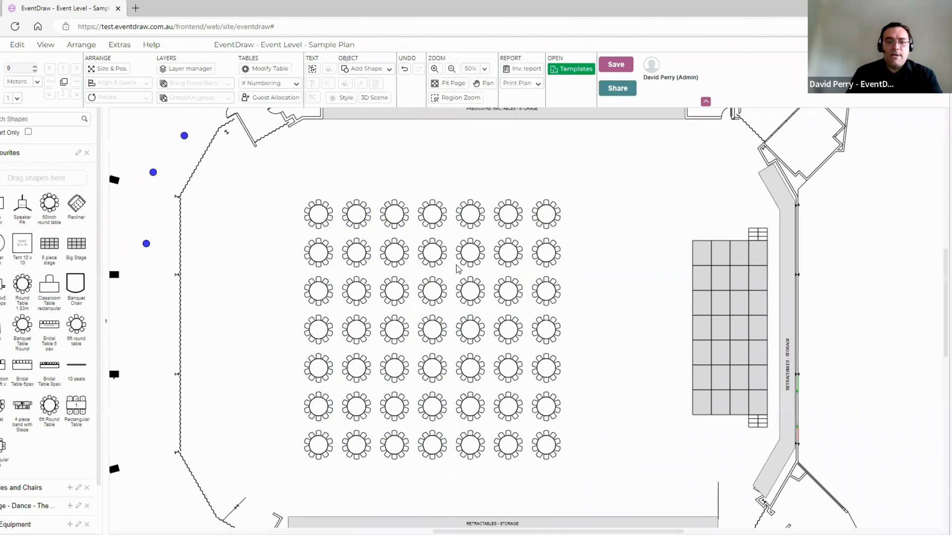
# Delete all tables in the block except the one in its upper-left corner.
pyautogui.scroll(5, 459, 269)
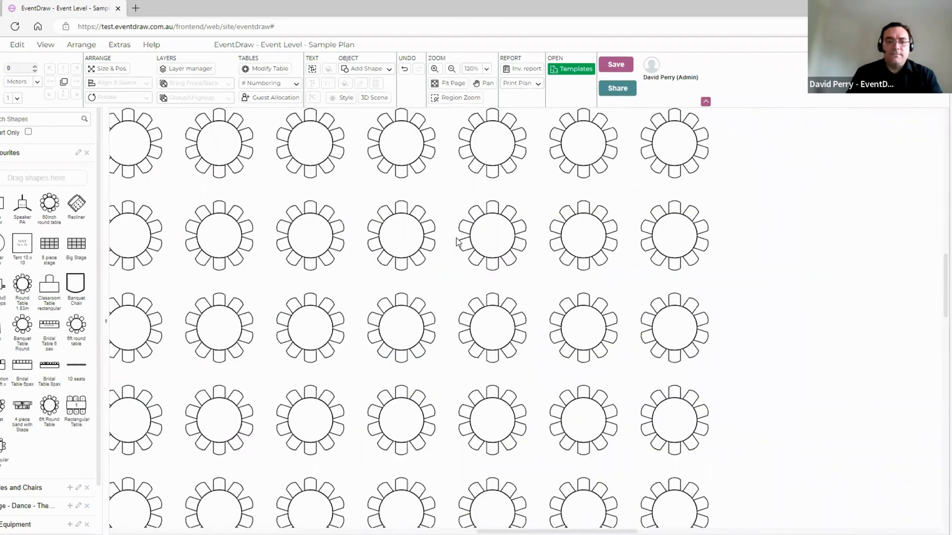
pyautogui.scroll(-5, 490, 290)
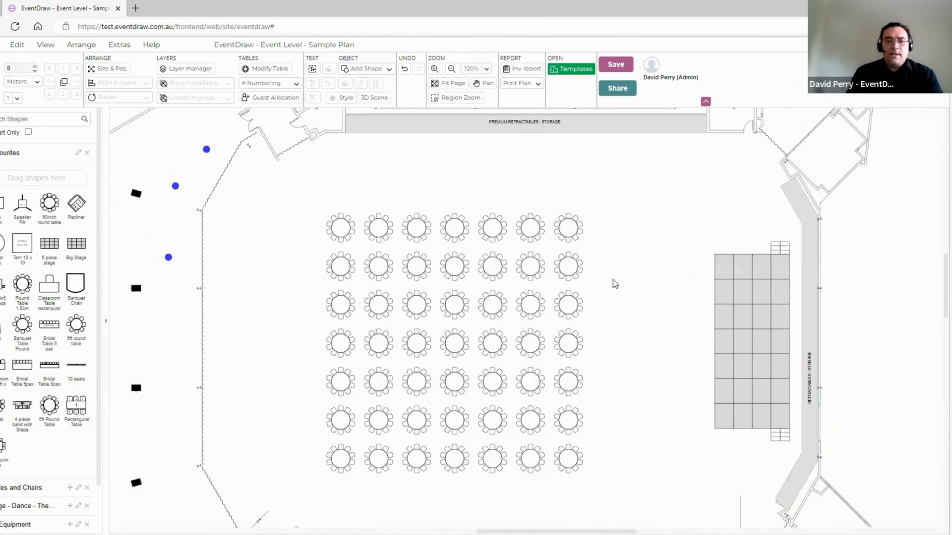
pyautogui.scroll(-1, 615, 253)
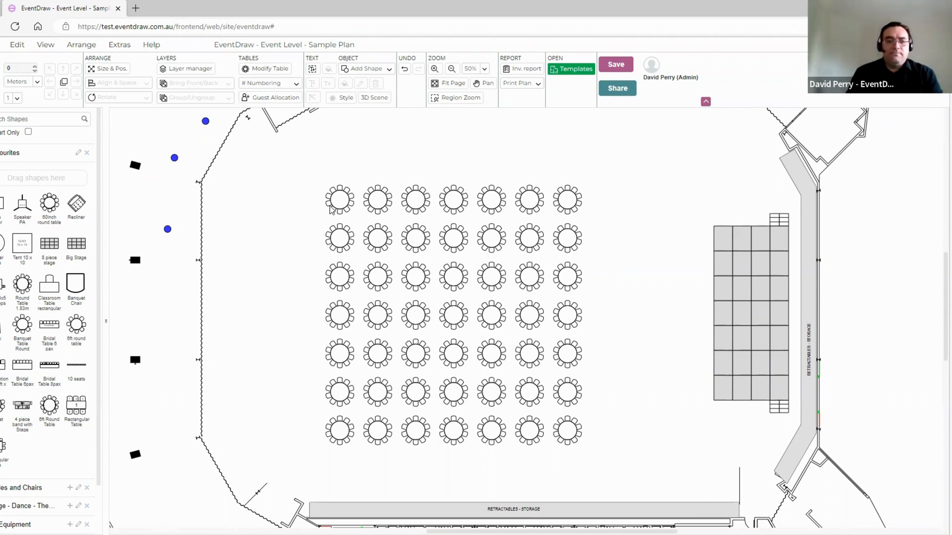
pyautogui.moveTo(307, 223); pyautogui.dragTo(585, 371)
pyautogui.press('Delete')
pyautogui.moveTo(364, 169); pyautogui.dragTo(589, 278)
pyautogui.press('Delete')
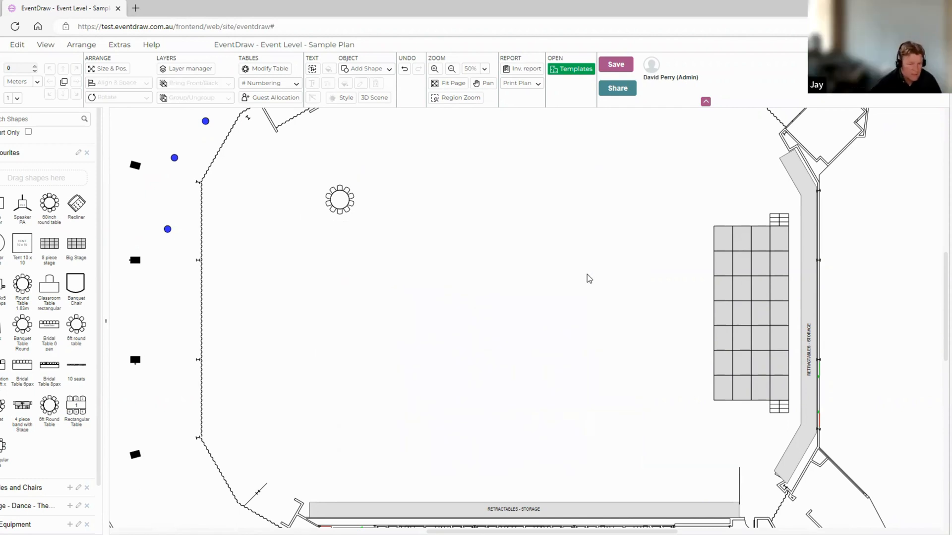
# Move the remaining round table slightly up and left, and duplicate it four times to the right to form a row of five.
pyautogui.moveTo(340, 197); pyautogui.dragTo(334, 169)
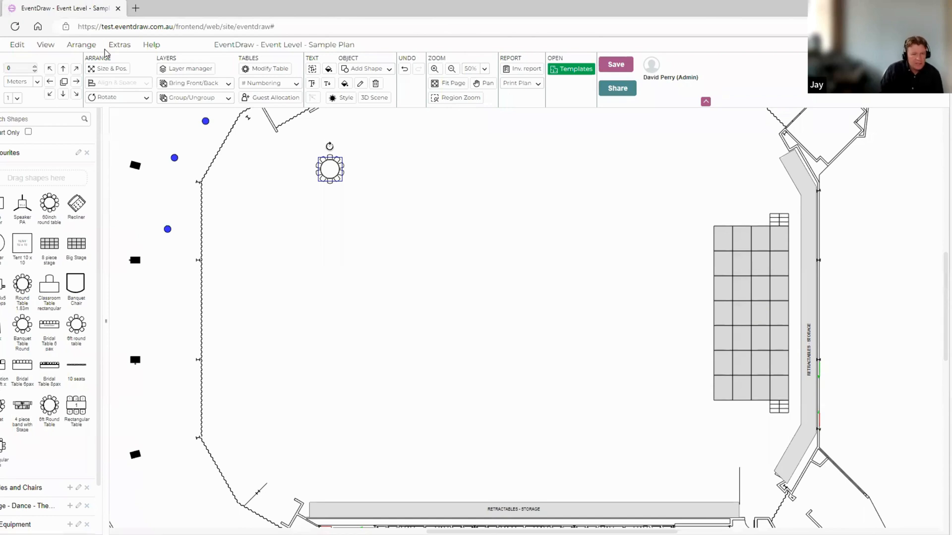
pyautogui.click(117, 46)
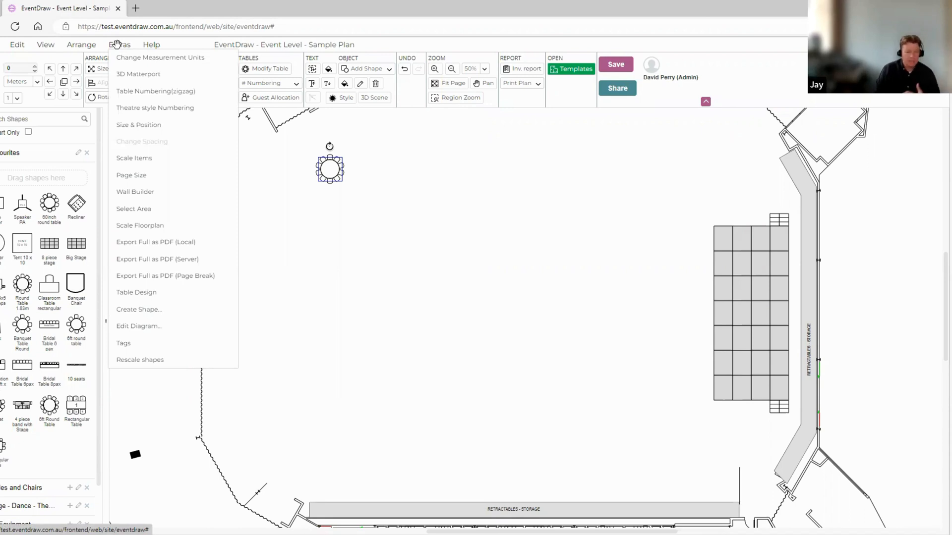
pyautogui.click(330, 185)
pyautogui.click(334, 174)
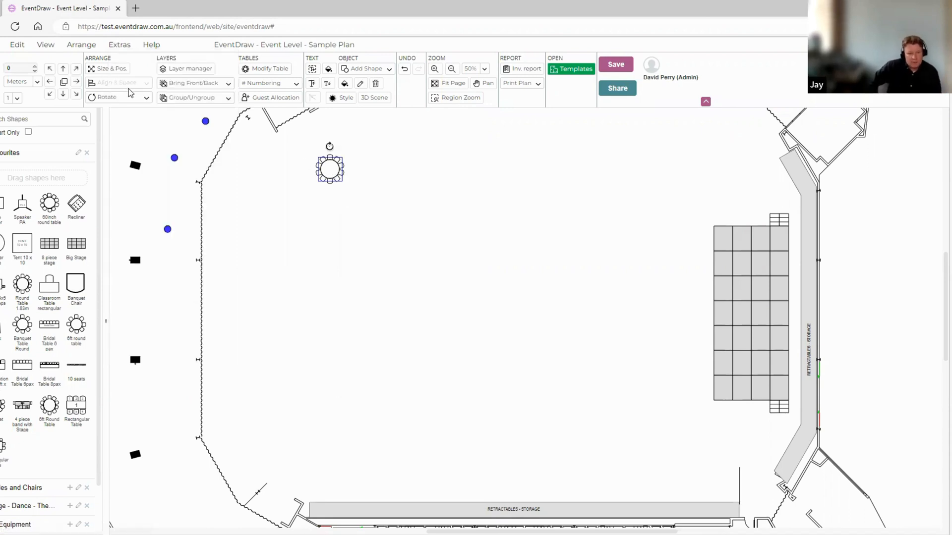
pyautogui.click(78, 82)
pyautogui.click(78, 81)
pyautogui.click(78, 82)
pyautogui.click(78, 82)
pyautogui.click(291, 143)
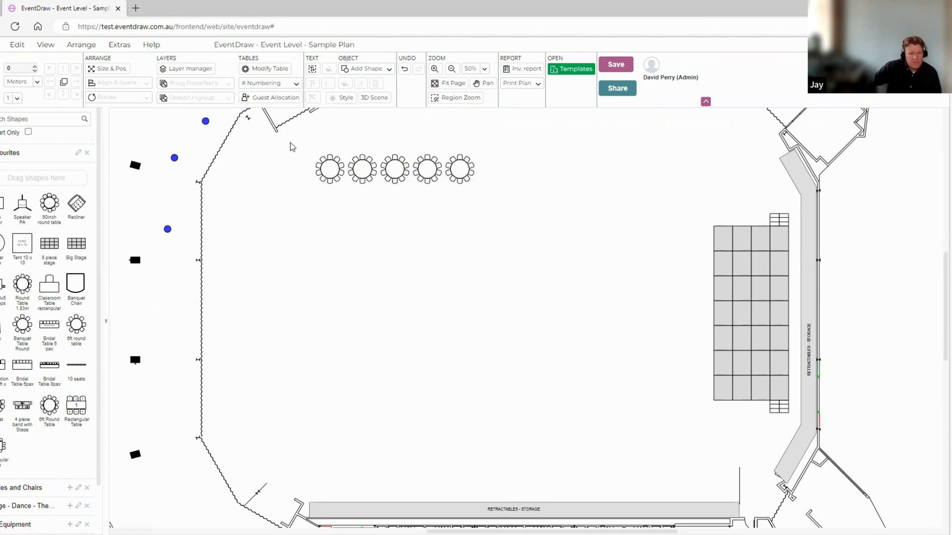
# Select the row of five tables and look up the Change Spacing command without applying it.
pyautogui.moveTo(291, 142); pyautogui.dragTo(551, 255)
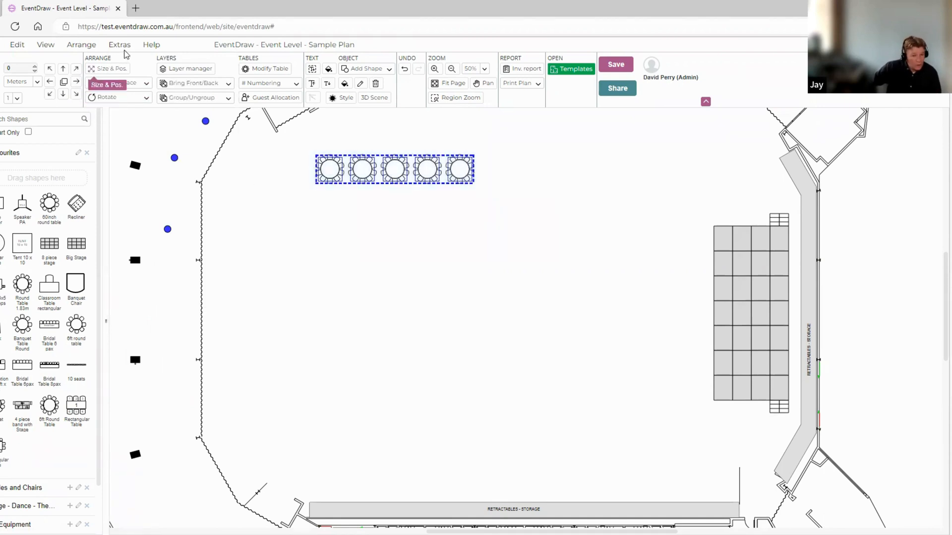
pyautogui.click(120, 44)
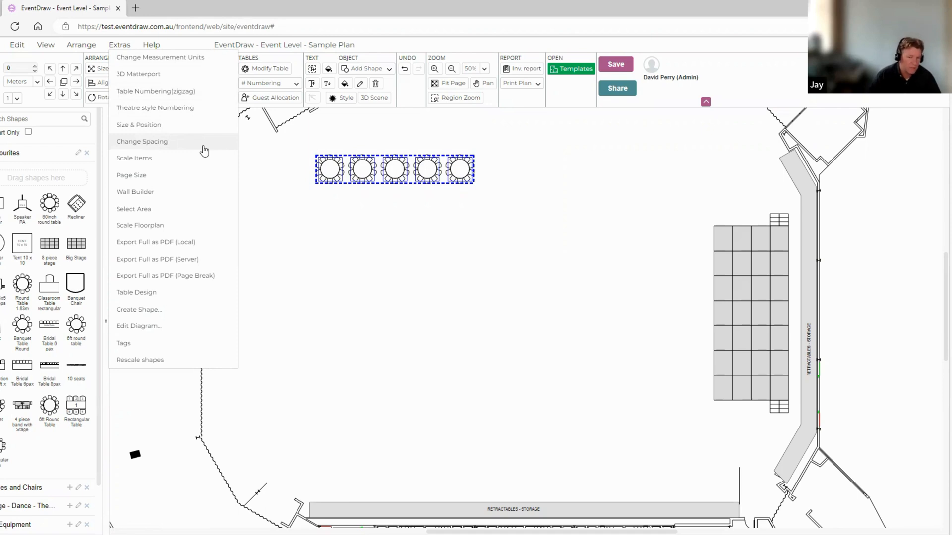
pyautogui.click(314, 193)
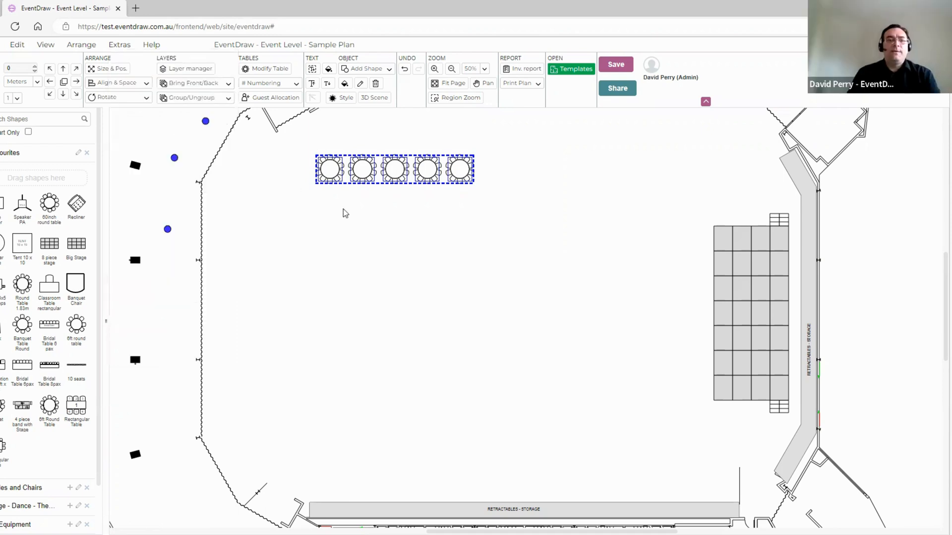
# Delete all tables in the row except the leftmost one, and move that table slightly up and left.
pyautogui.click(356, 210)
pyautogui.click(320, 167)
pyautogui.moveTo(353, 140); pyautogui.dragTo(541, 252)
pyautogui.press('Delete')
pyautogui.moveTo(330, 170); pyautogui.dragTo(324, 146)
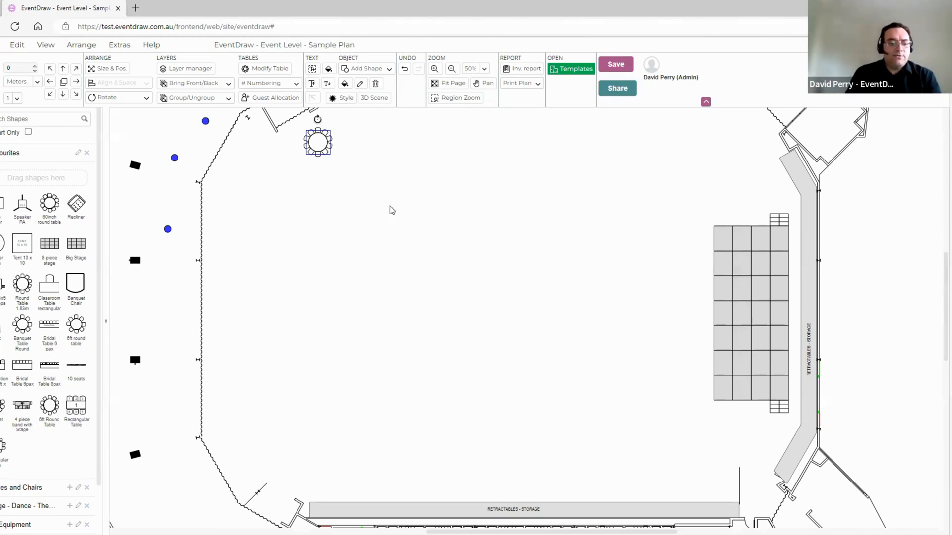
# Duplicate the table into an 11 x 6 grid below it, and delete the grid's seven right-hand columns.
pyautogui.moveTo(291, 174); pyautogui.dragTo(652, 372)
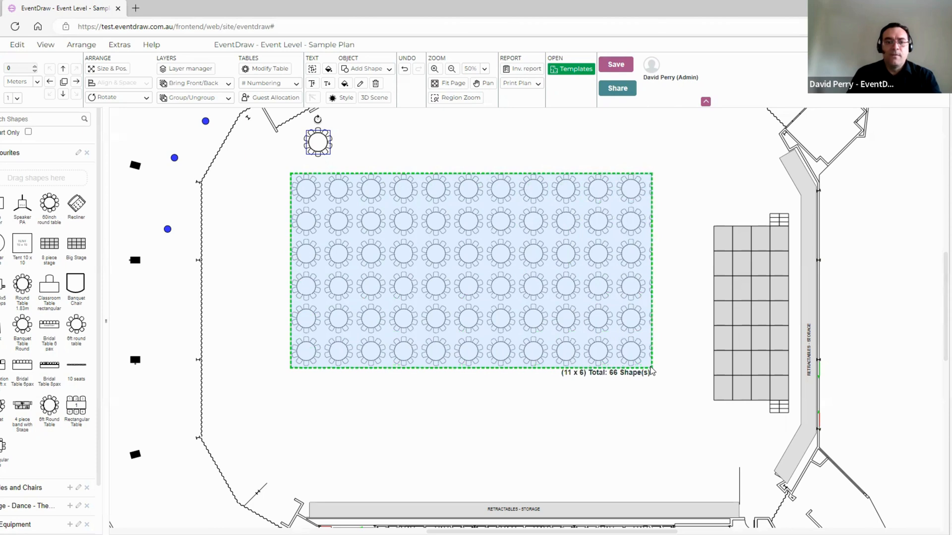
pyautogui.moveTo(652, 372); pyautogui.dragTo(653, 372)
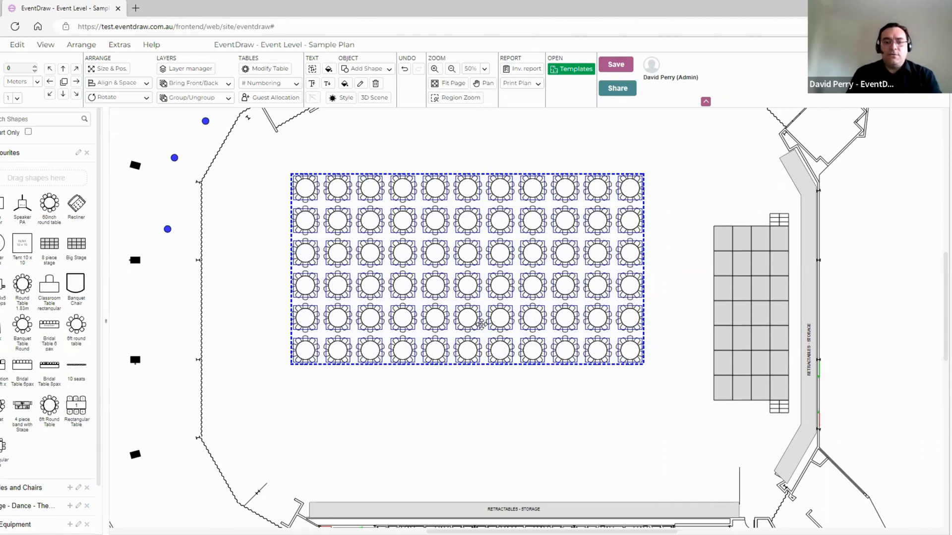
pyautogui.click(390, 163)
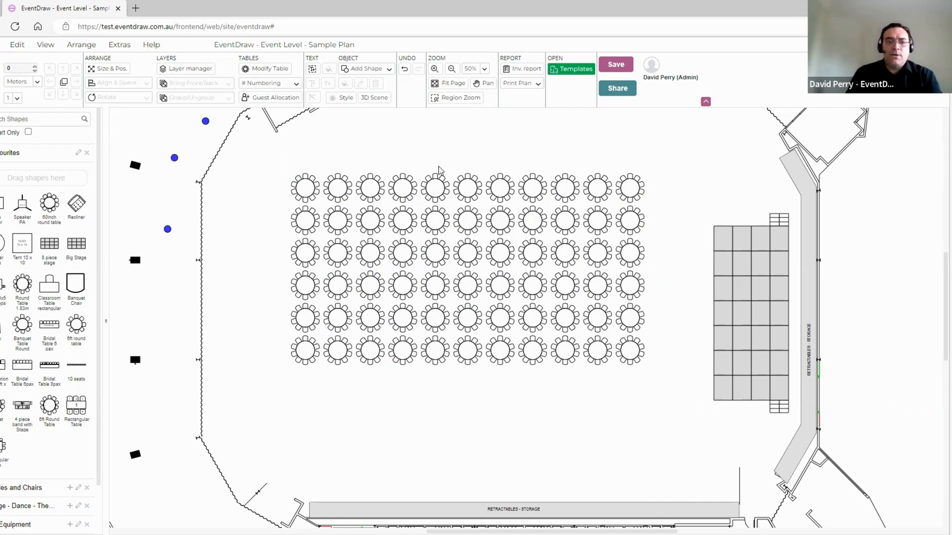
pyautogui.moveTo(421, 162); pyautogui.dragTo(654, 402)
pyautogui.press('Delete')
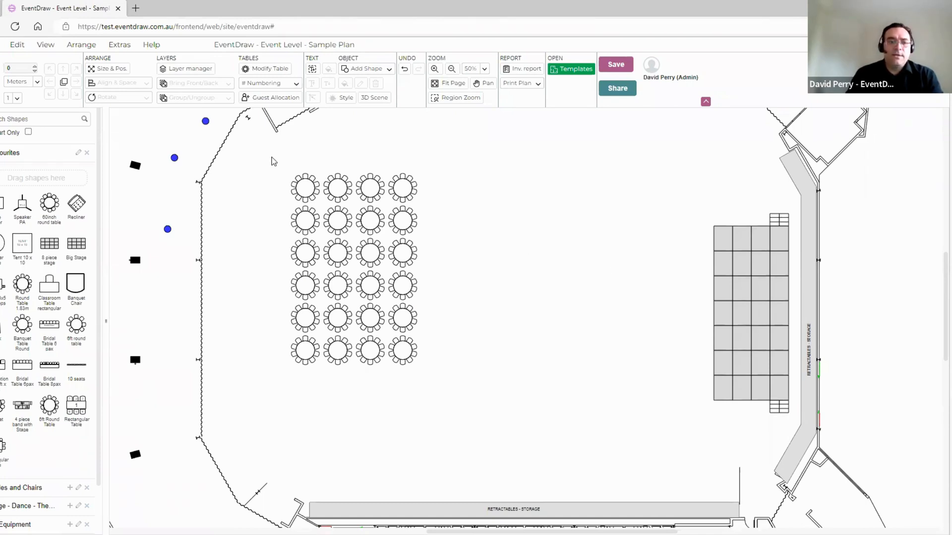
# Duplicate the four-column block of tables twice to the right with a distance of 10 feet between blocks.
pyautogui.moveTo(274, 160); pyautogui.dragTo(471, 407)
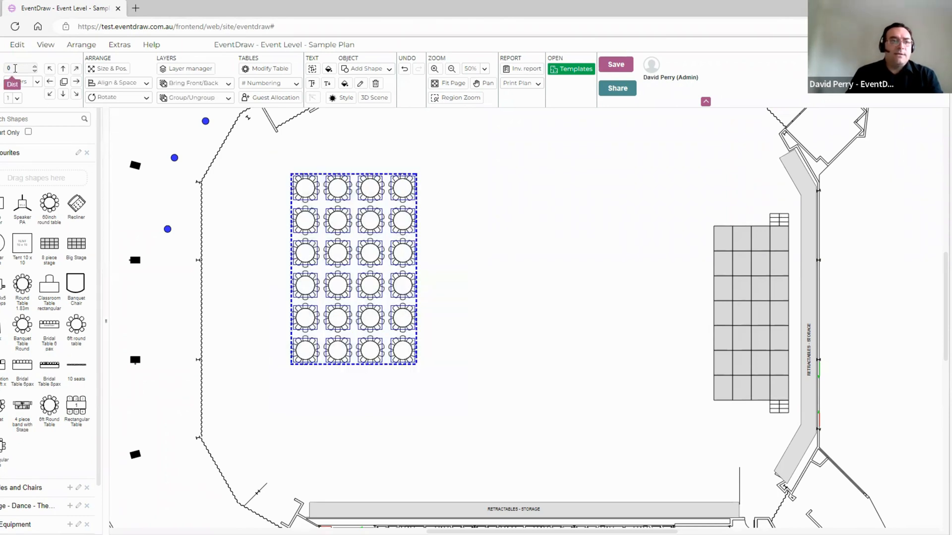
pyautogui.click(17, 69)
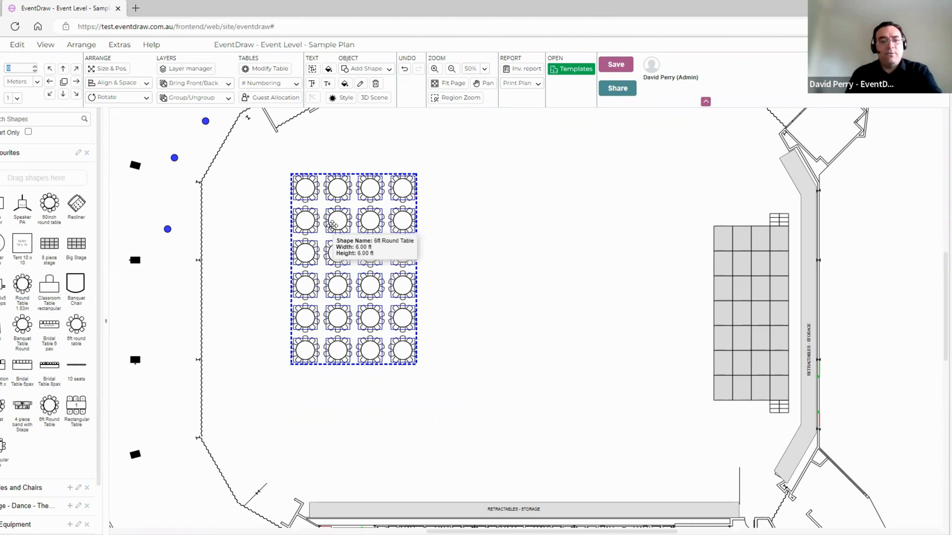
pyautogui.write('1')
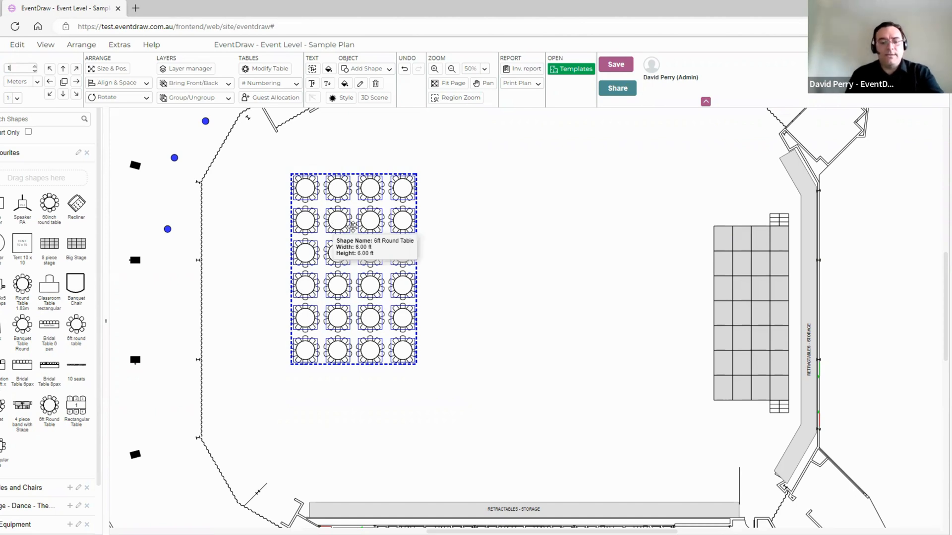
pyautogui.write('0')
pyautogui.click(37, 82)
pyautogui.click(30, 138)
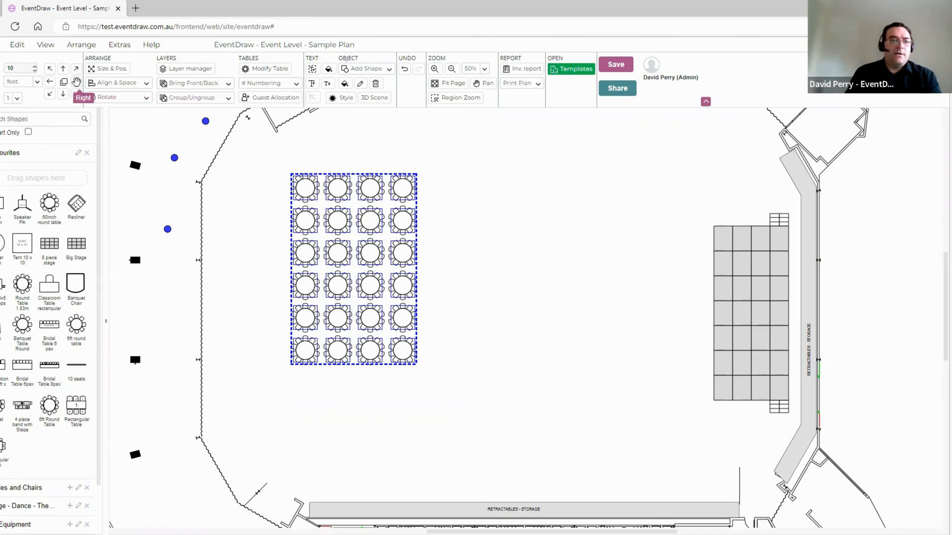
pyautogui.click(76, 81)
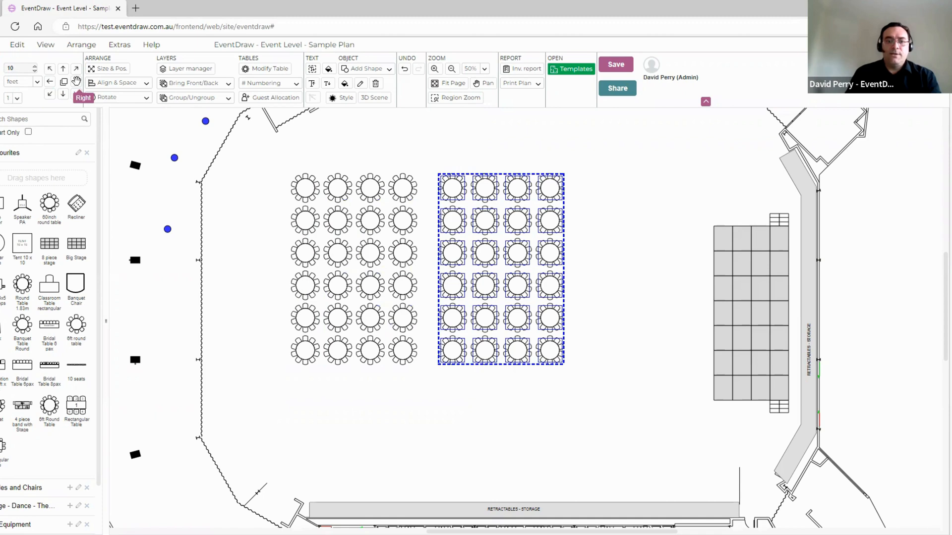
pyautogui.click(76, 81)
# Move all three blocks of tables together down and slightly left, in front of the stage.
pyautogui.moveTo(266, 148); pyautogui.dragTo(719, 397)
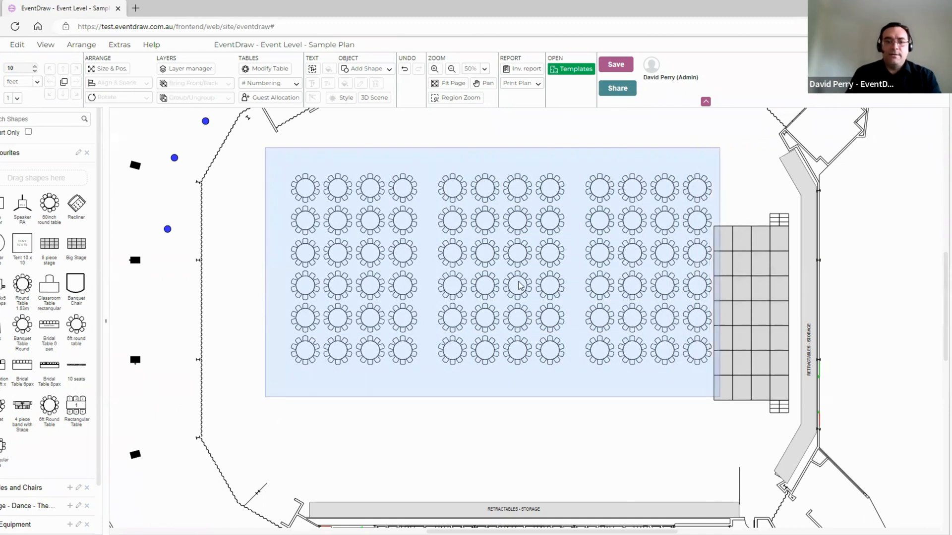
pyautogui.moveTo(518, 285); pyautogui.dragTo(498, 330)
pyautogui.click(538, 454)
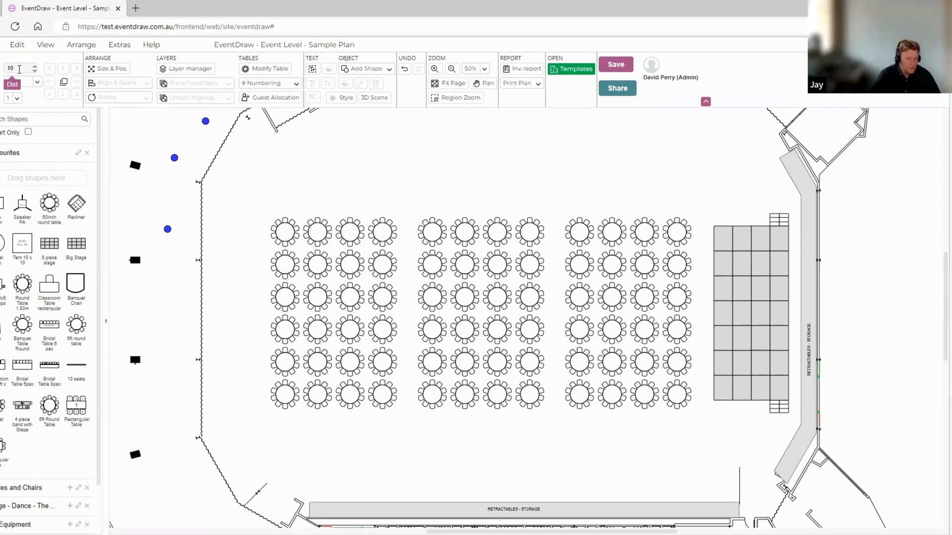
# Delete all the blocks of round tables from the floor plan.
pyautogui.moveTo(408, 191); pyautogui.dragTo(706, 433)
pyautogui.press('Delete')
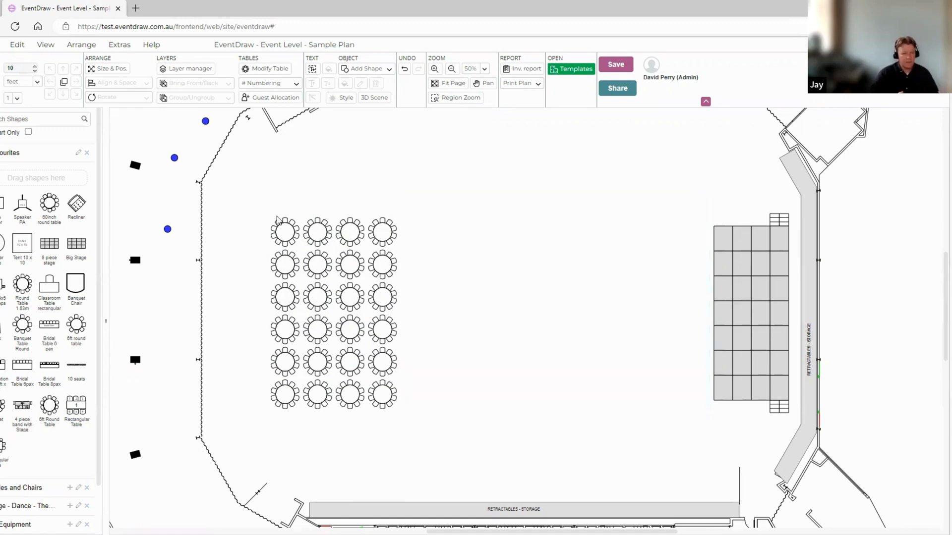
pyautogui.moveTo(277, 220); pyautogui.dragTo(419, 430)
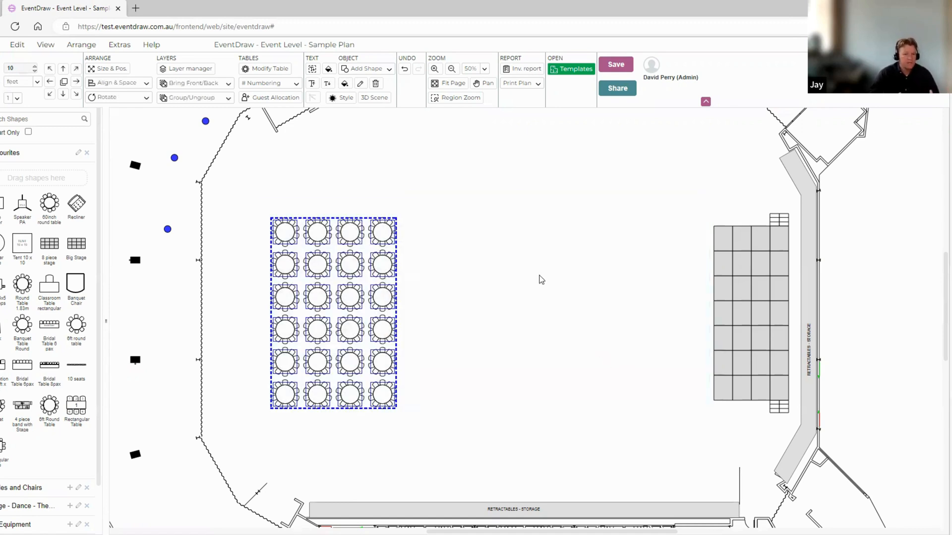
pyautogui.press('Delete')
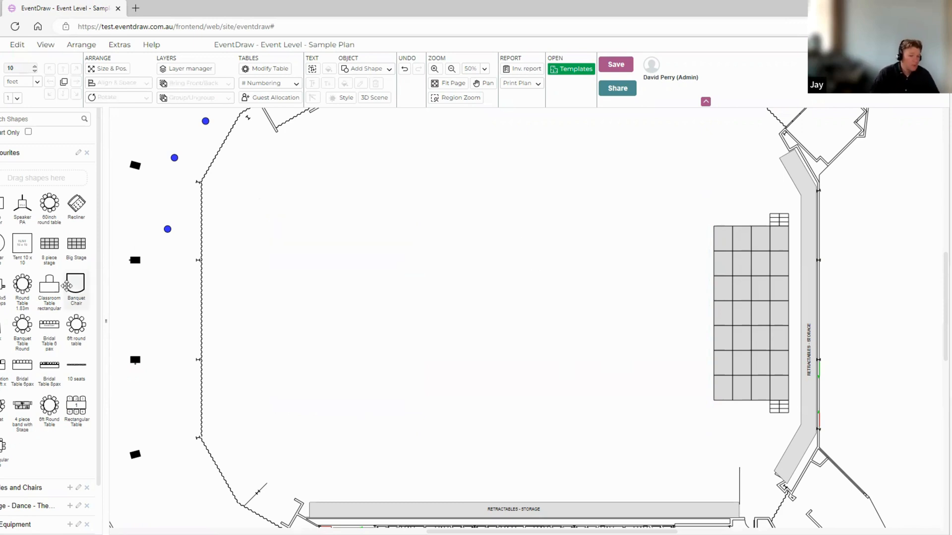
# Place a Banquet Chair above and left of the stage, and set the duplication distance to 0 feet.
pyautogui.moveTo(76, 285); pyautogui.dragTo(653, 195)
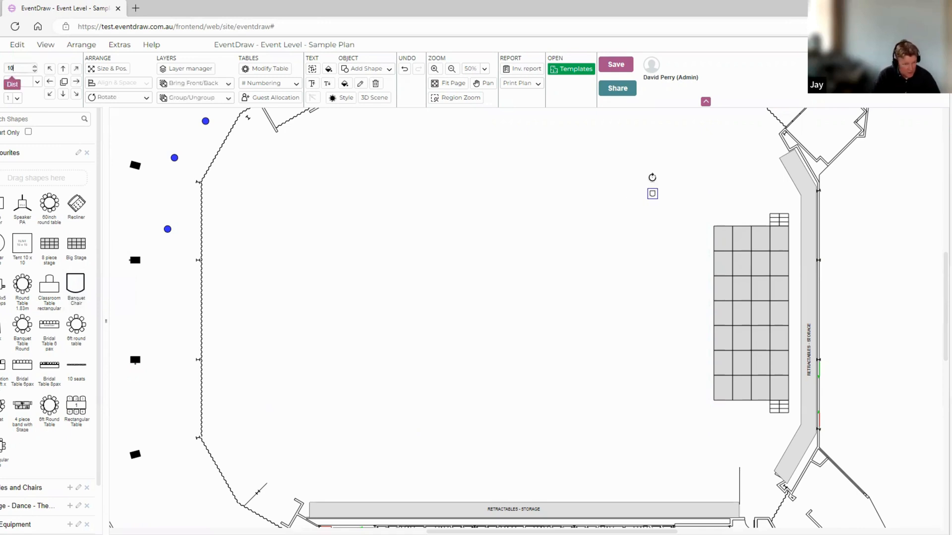
pyautogui.click(355, 215)
pyautogui.scroll(2, 655, 205)
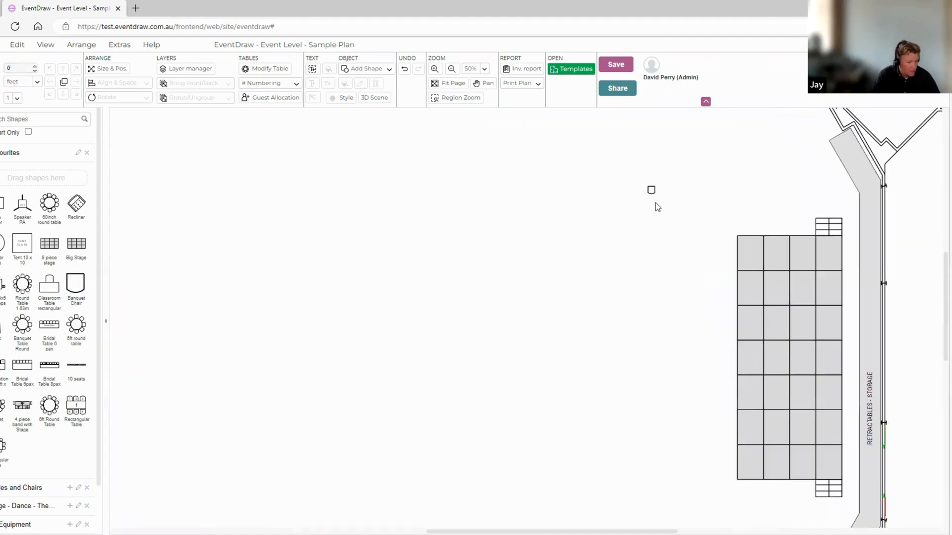
# Rotate the banquet chair a quarter turn clockwise so that it faces the stage.
pyautogui.click(651, 192)
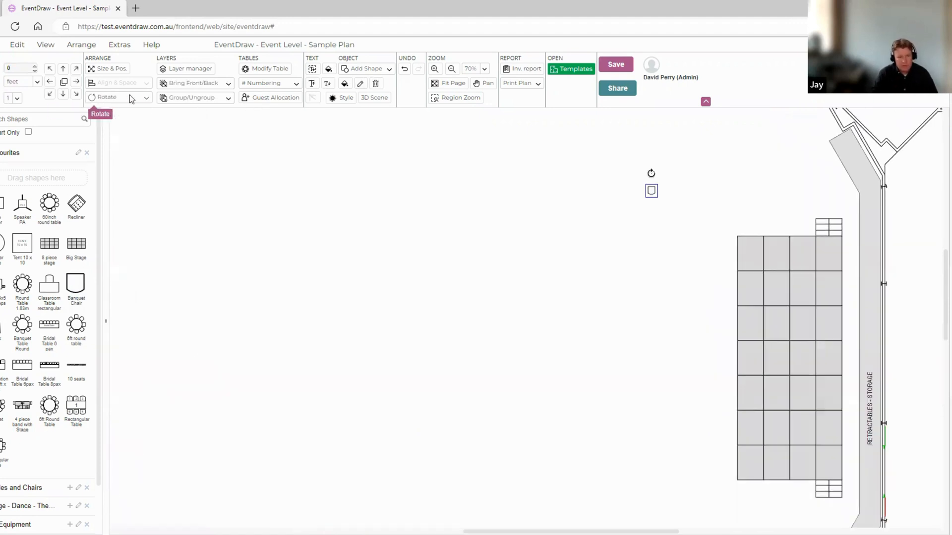
pyautogui.click(130, 97)
pyautogui.click(113, 123)
pyautogui.click(720, 200)
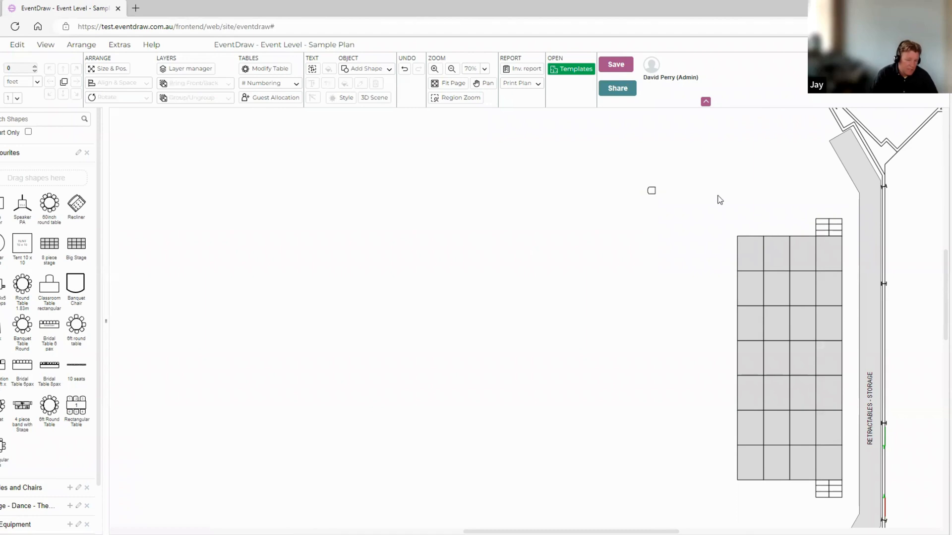
# Move the chair closer to the stage and duplicate it into a block of about 18 columns by 14 rows left of the stage.
pyautogui.moveTo(653, 191); pyautogui.dragTo(668, 181)
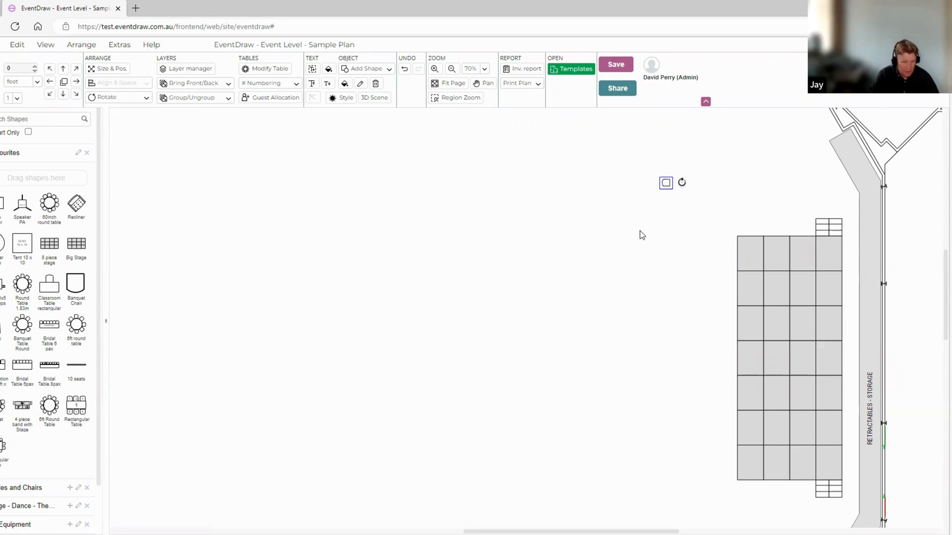
pyautogui.click(669, 211)
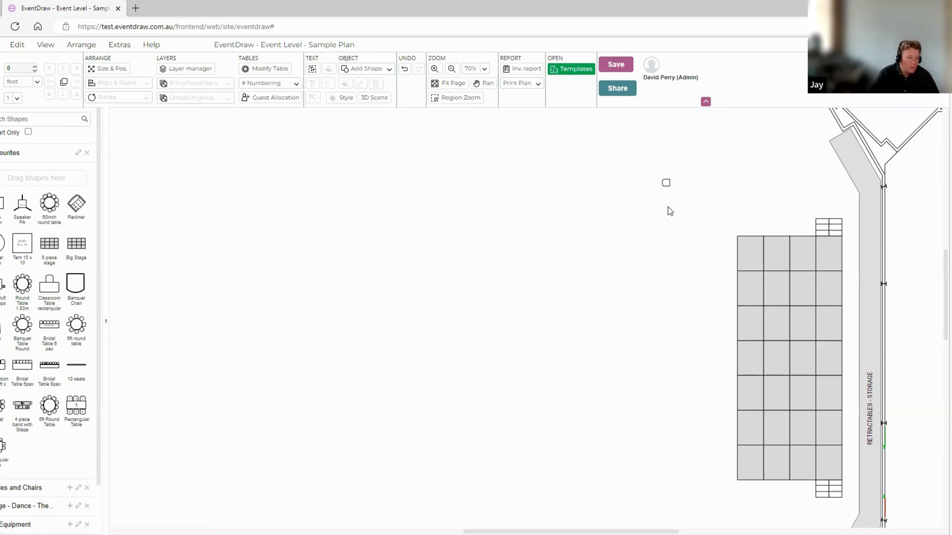
pyautogui.moveTo(667, 207); pyautogui.dragTo(647, 184)
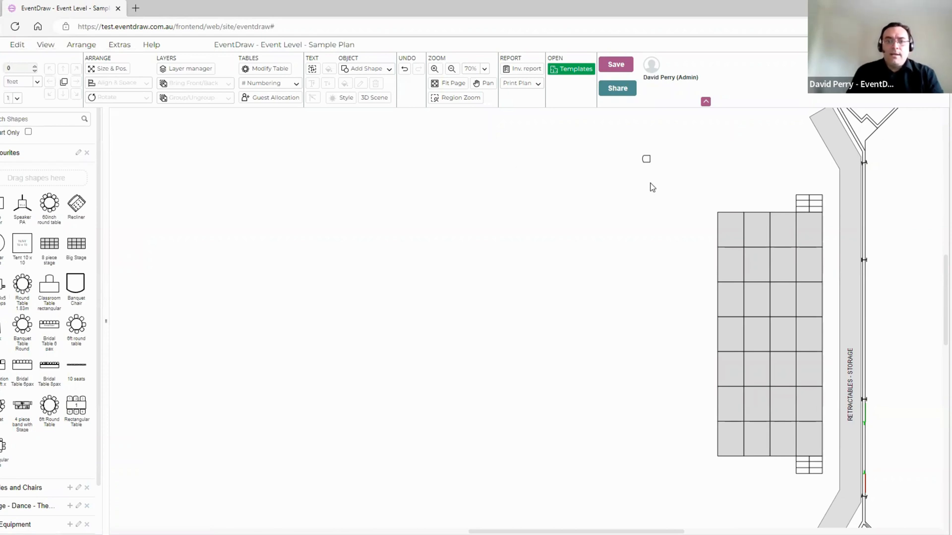
pyautogui.moveTo(649, 184); pyautogui.dragTo(627, 198)
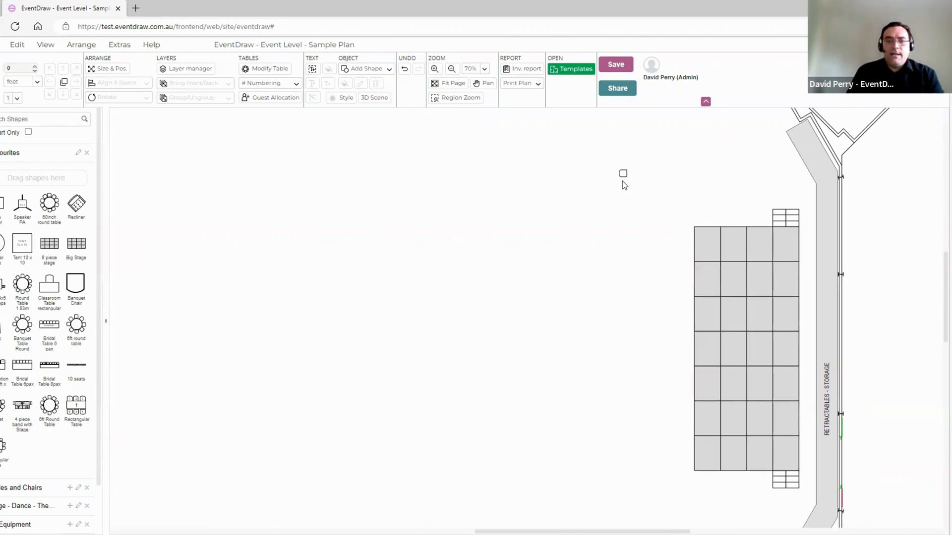
pyautogui.moveTo(623, 176); pyautogui.dragTo(653, 180)
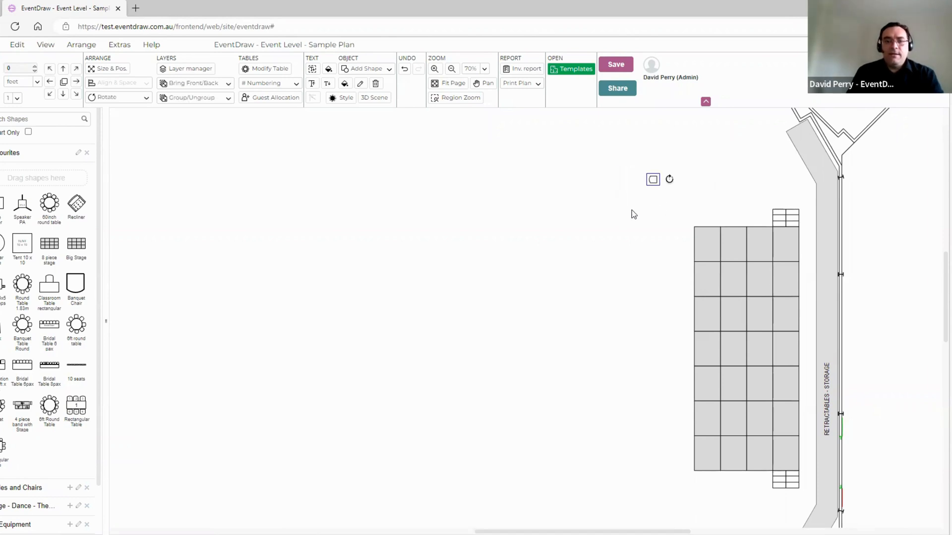
pyautogui.moveTo(656, 219); pyautogui.dragTo(388, 330)
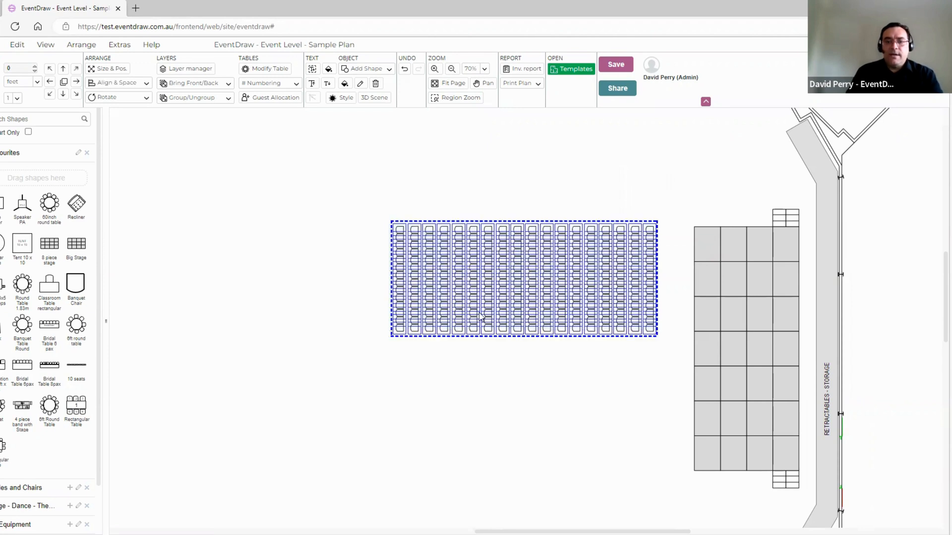
pyautogui.click(532, 376)
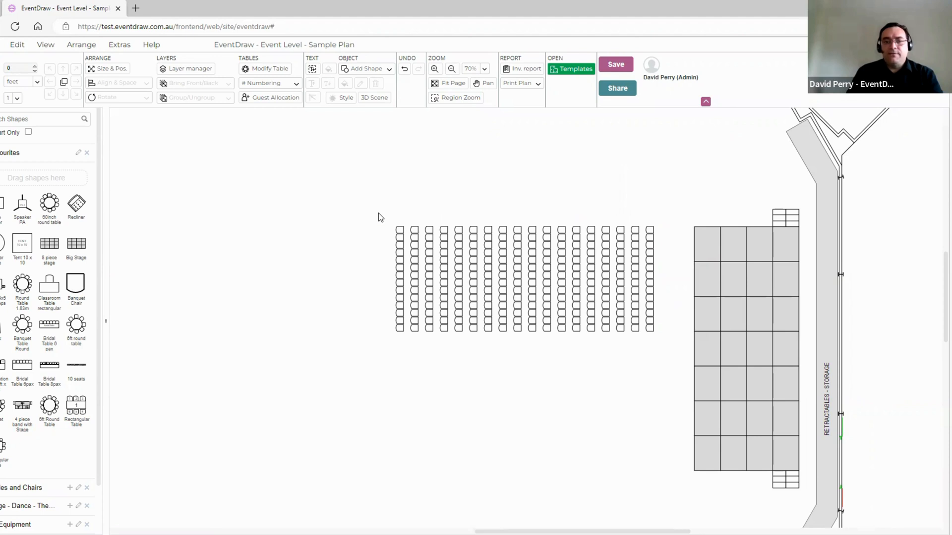
# Duplicate the whole block of chairs once downward with a 10-foot aisle between the blocks.
pyautogui.moveTo(385, 213); pyautogui.dragTo(670, 364)
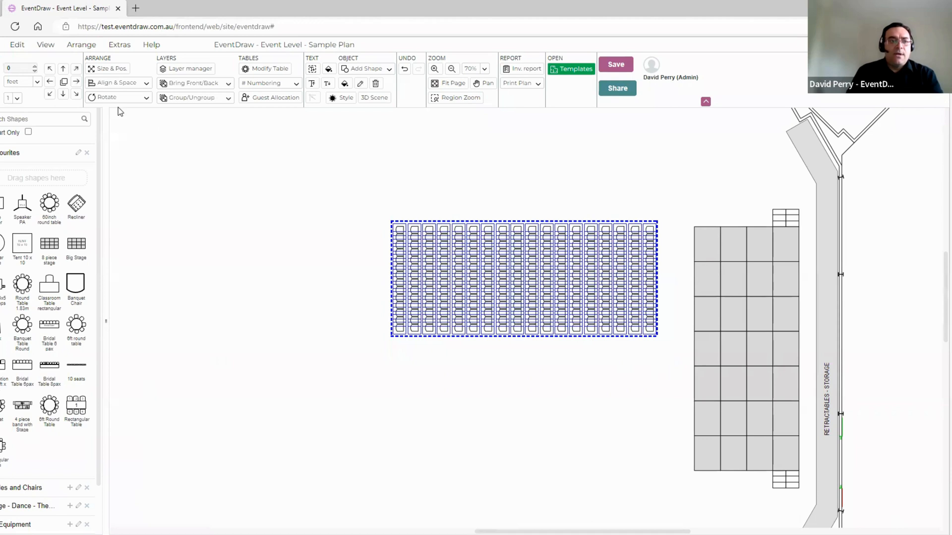
pyautogui.doubleClick(16, 69)
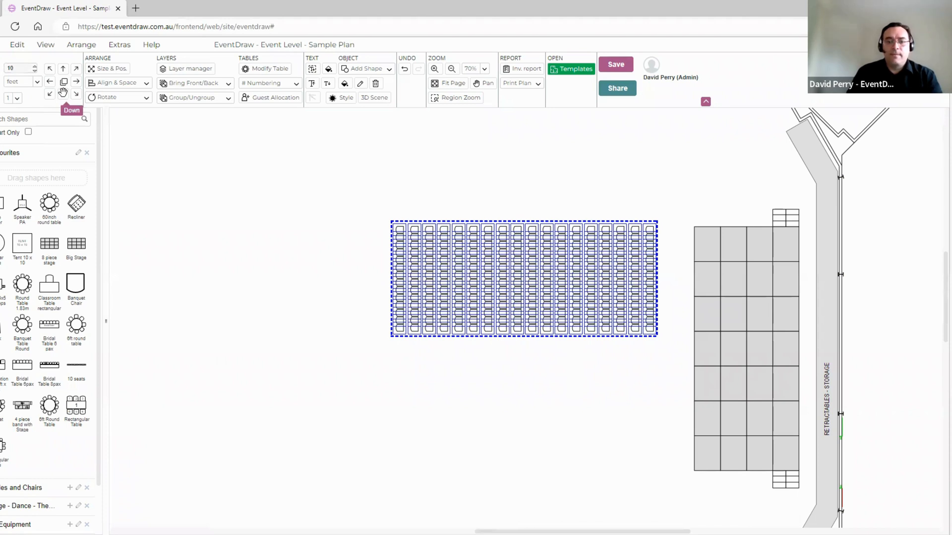
pyautogui.click(63, 93)
pyautogui.click(476, 366)
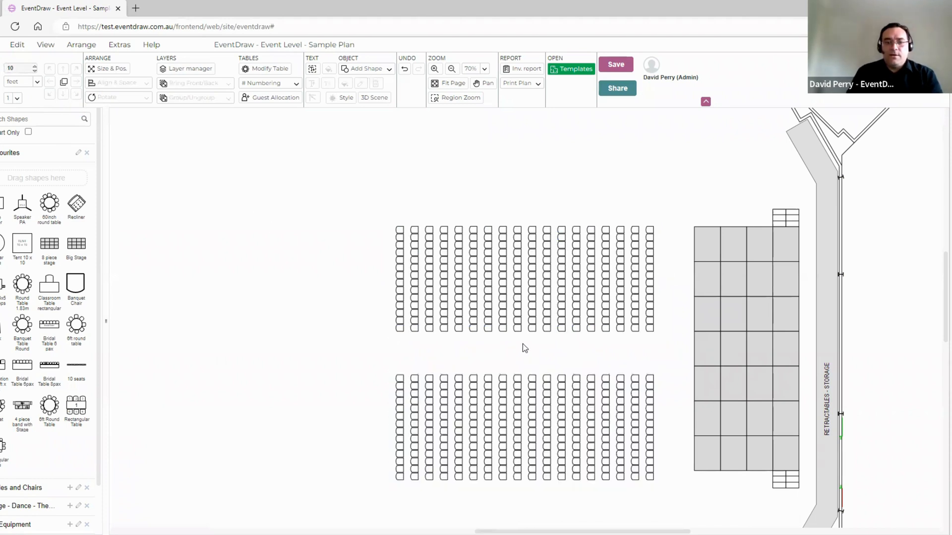
# Delete the lower block of chairs.
pyautogui.scroll(-2, 525, 348)
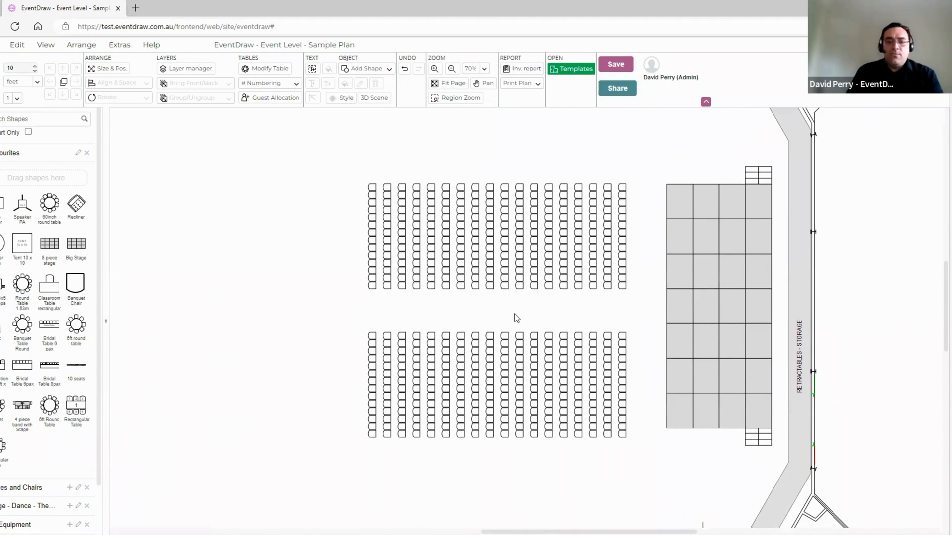
pyautogui.scroll(-1, 509, 298)
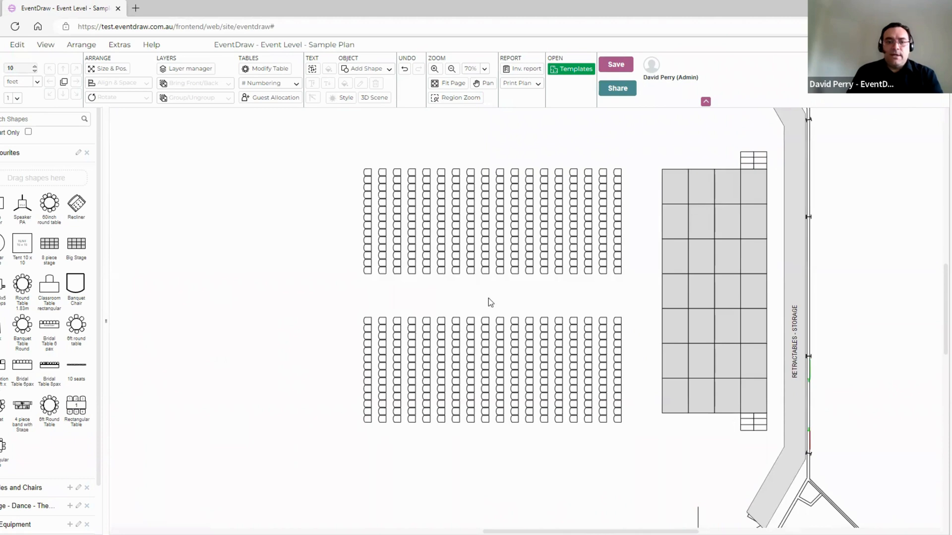
pyautogui.scroll(-4, 489, 301)
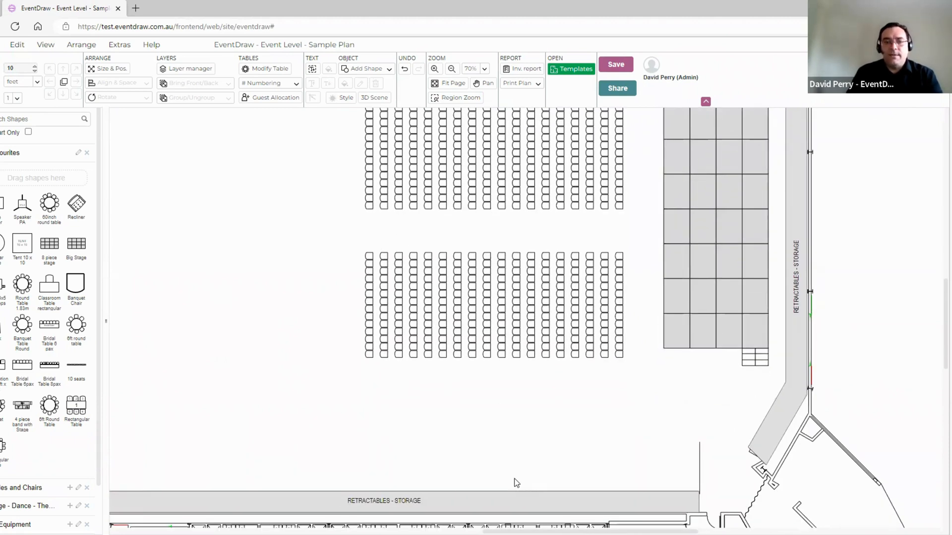
pyautogui.moveTo(323, 238); pyautogui.dragTo(643, 397)
pyautogui.press('Delete')
# Duplicate the remaining block of chairs twice downward with 5-foot aisles between the blocks.
pyautogui.scroll(4, 496, 261)
pyautogui.moveTo(331, 140); pyautogui.dragTo(635, 338)
pyautogui.doubleClick(14, 69)
pyautogui.write('5')
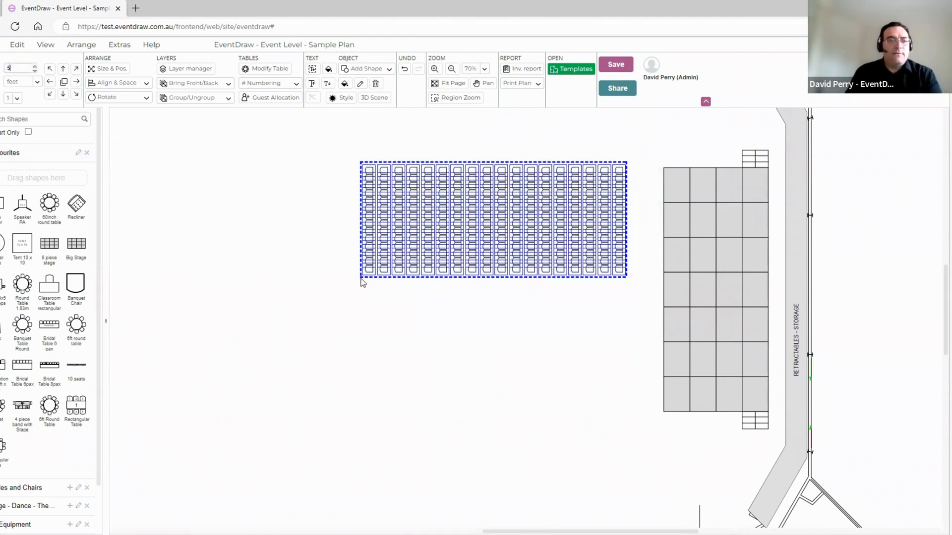
pyautogui.click(62, 92)
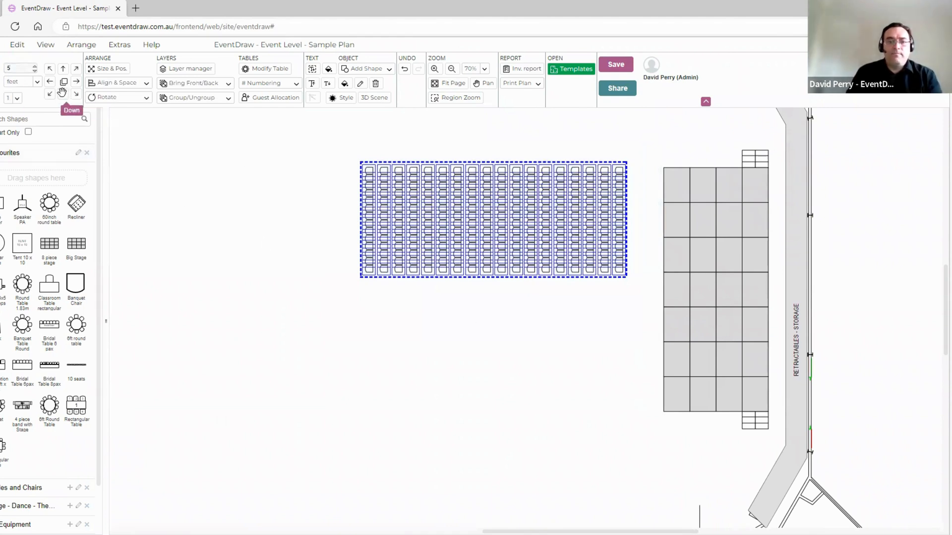
pyautogui.click(62, 93)
pyautogui.click(250, 253)
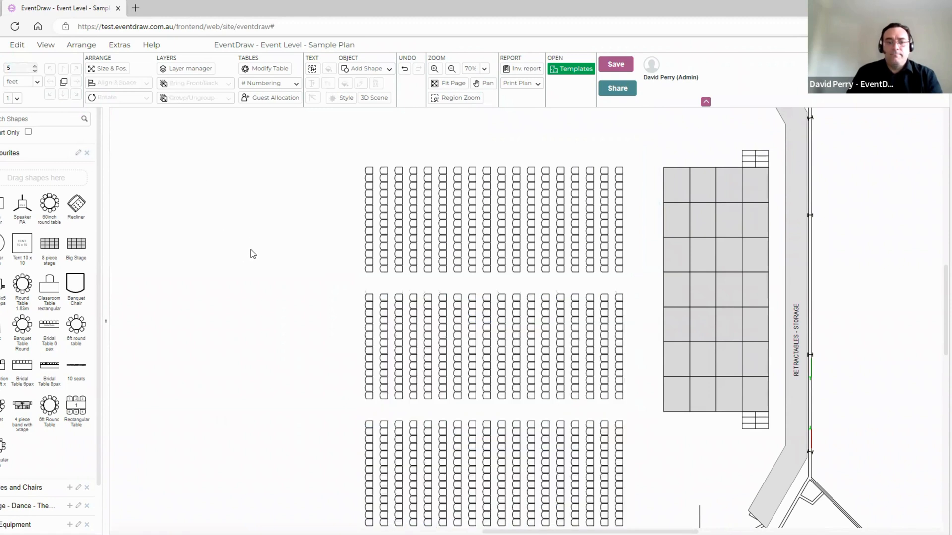
# Delete the lowest of the three chair blocks left of the stage.
pyautogui.scroll(-3, 245, 189)
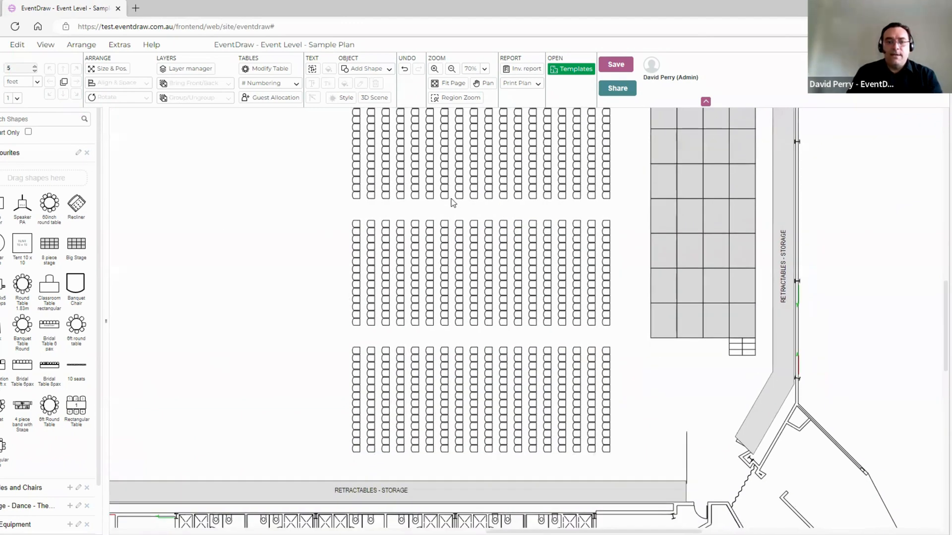
pyautogui.moveTo(331, 328); pyautogui.dragTo(663, 480)
pyautogui.press('Delete')
# Move the two remaining chair blocks together slightly downward, keeping the aisle between them.
pyautogui.scroll(2, 552, 397)
pyautogui.moveTo(320, 122); pyautogui.dragTo(618, 410)
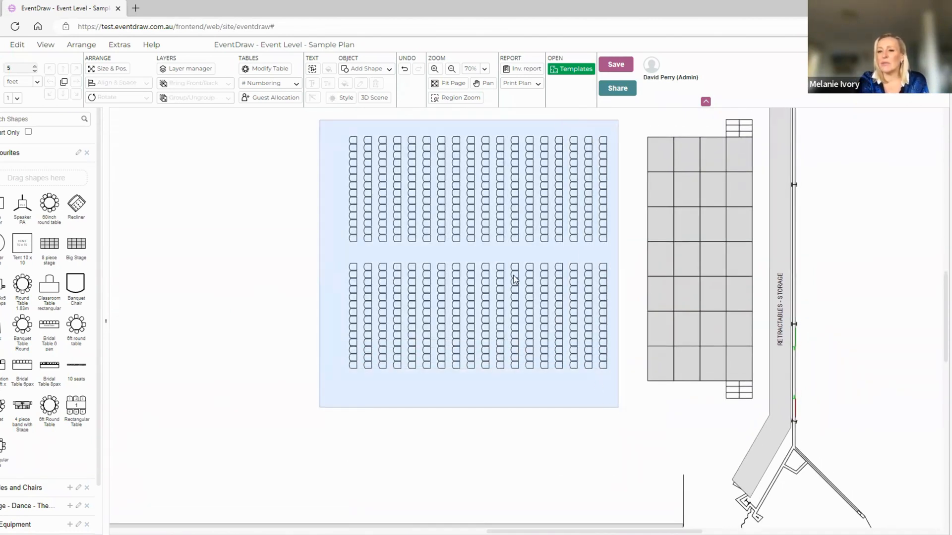
pyautogui.moveTo(515, 280); pyautogui.dragTo(513, 277)
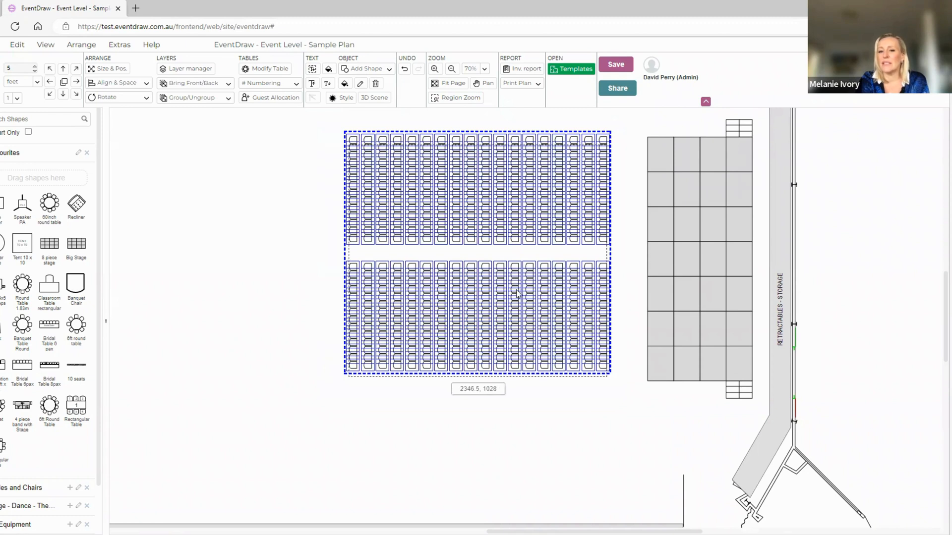
pyautogui.click(322, 221)
# Fill the two chair columns nearest the stage in both blocks with blue 3333FF.
pyautogui.moveTo(577, 133); pyautogui.dragTo(625, 402)
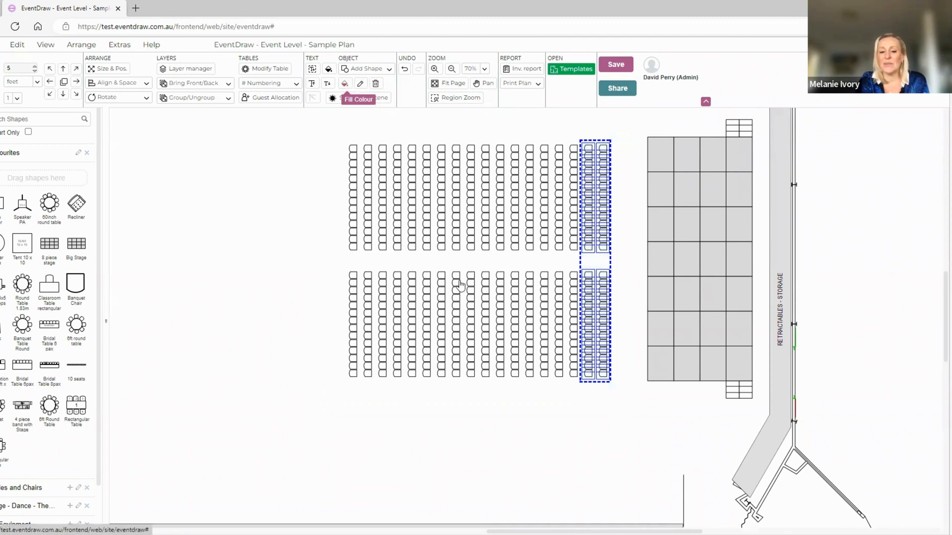
pyautogui.click(345, 85)
pyautogui.click(485, 297)
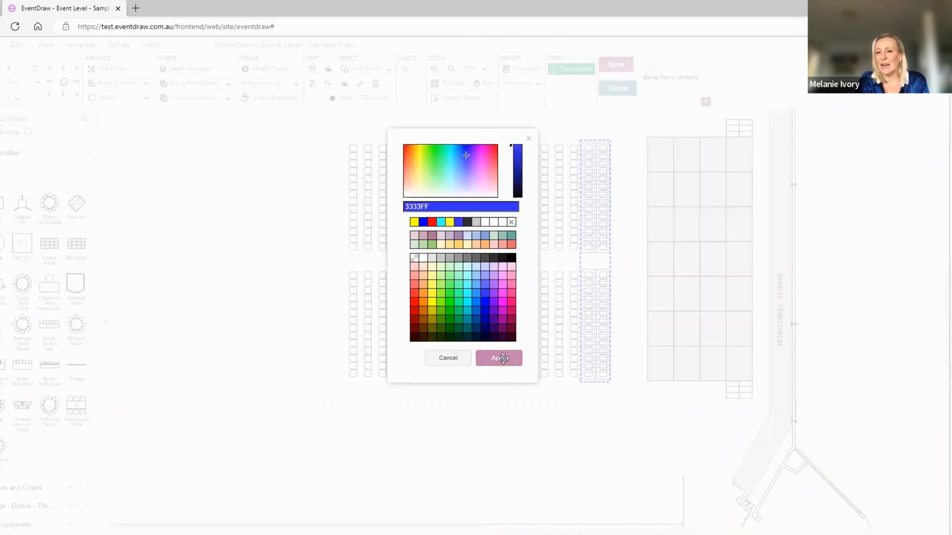
pyautogui.click(505, 366)
# Fill the two chair columns farthest from the stage in both blocks with bright green.
pyautogui.moveTo(306, 135); pyautogui.dragTo(364, 392)
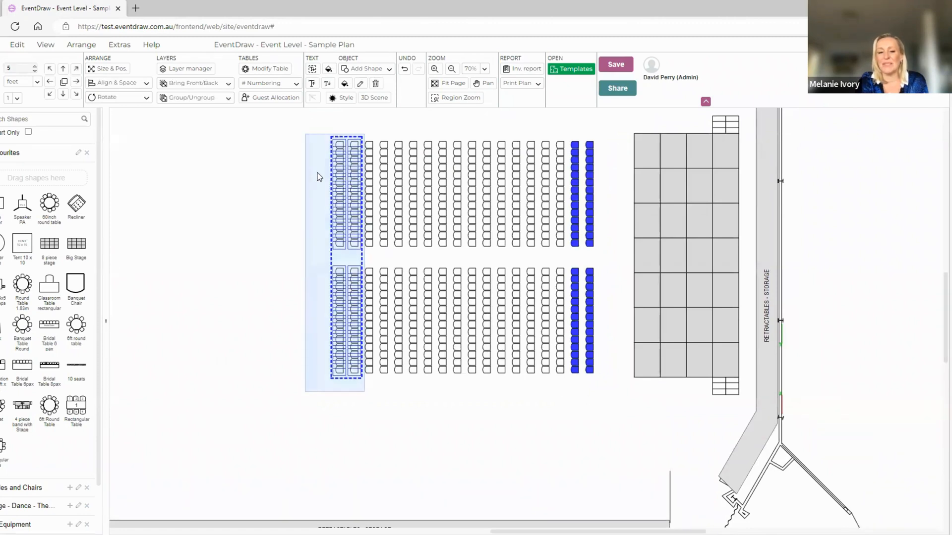
pyautogui.click(345, 84)
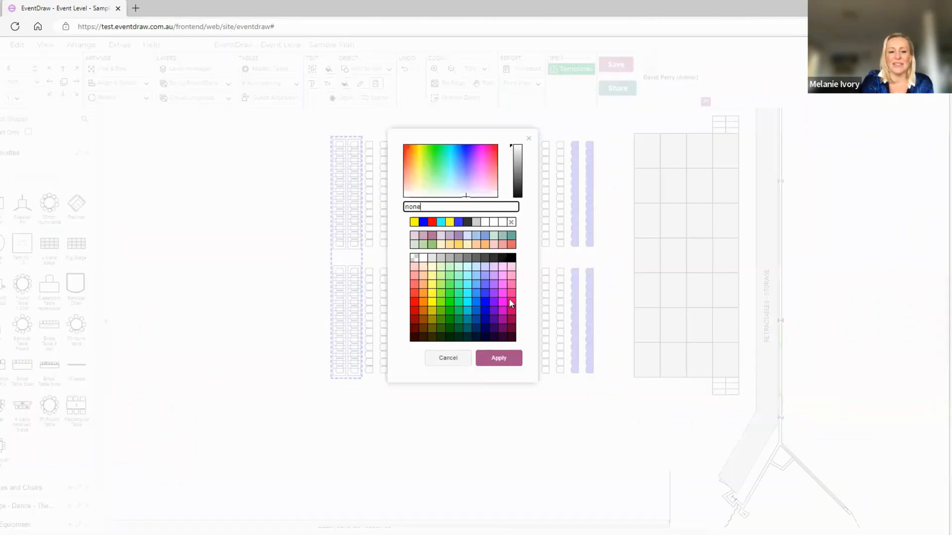
pyautogui.click(445, 303)
pyautogui.click(495, 357)
pyautogui.click(533, 412)
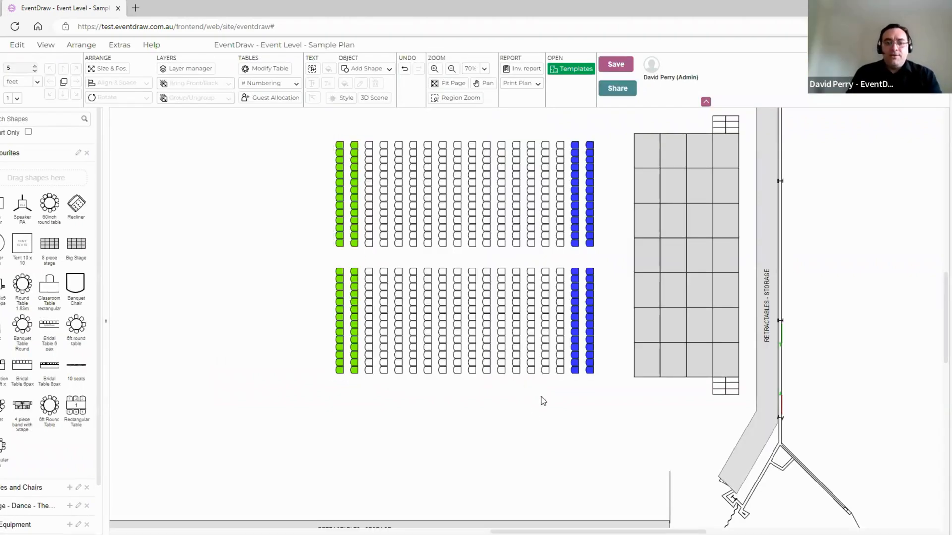
# Apply the light green preset style to the two chair columns nearest the stage in both blocks.
pyautogui.moveTo(544, 401); pyautogui.dragTo(563, 429)
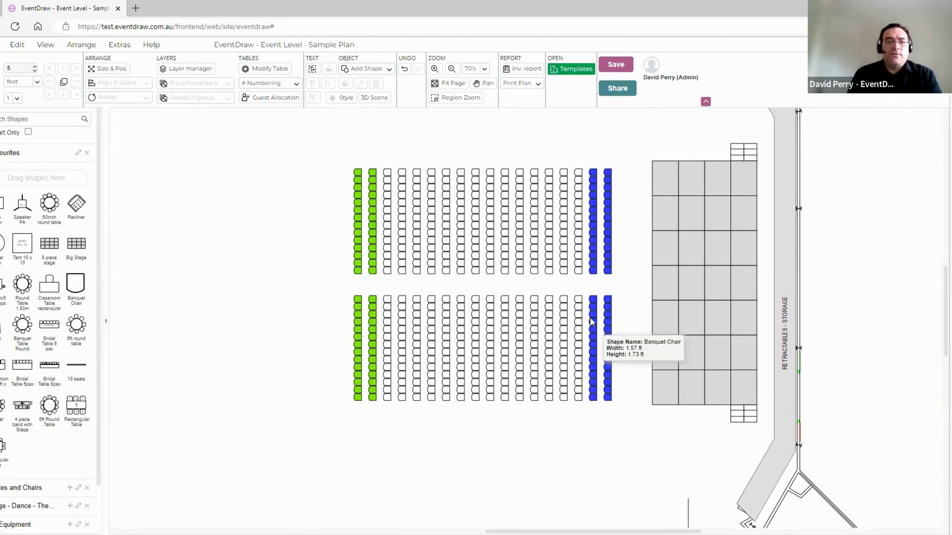
pyautogui.click(399, 172)
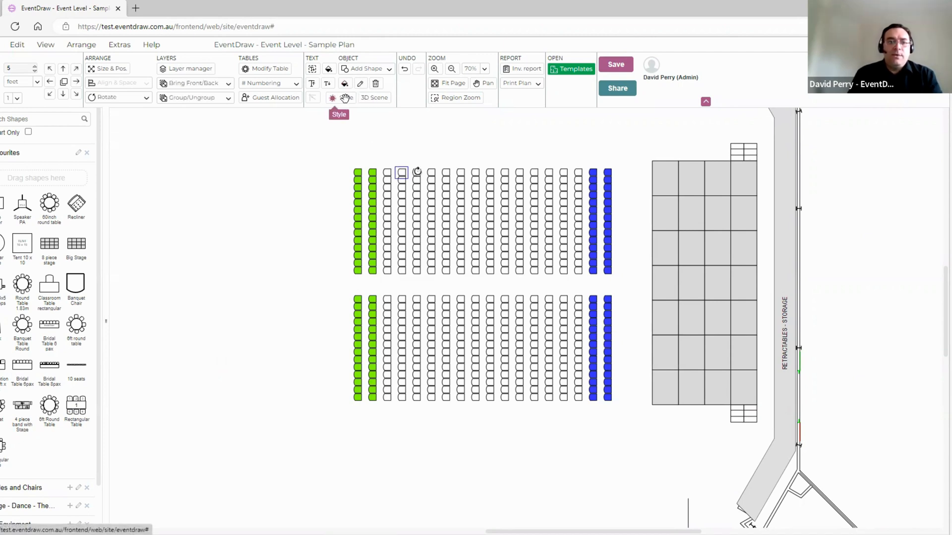
pyautogui.moveTo(589, 153); pyautogui.dragTo(636, 430)
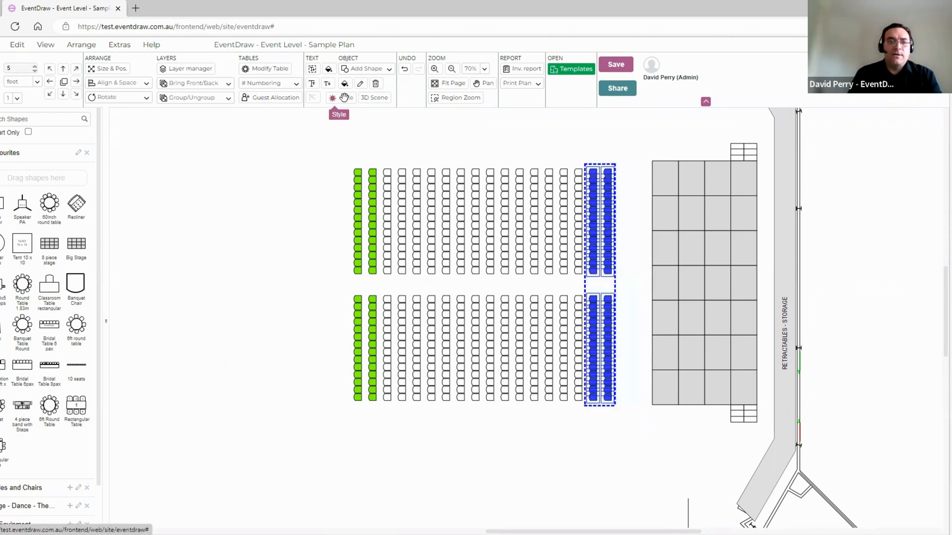
pyautogui.click(344, 97)
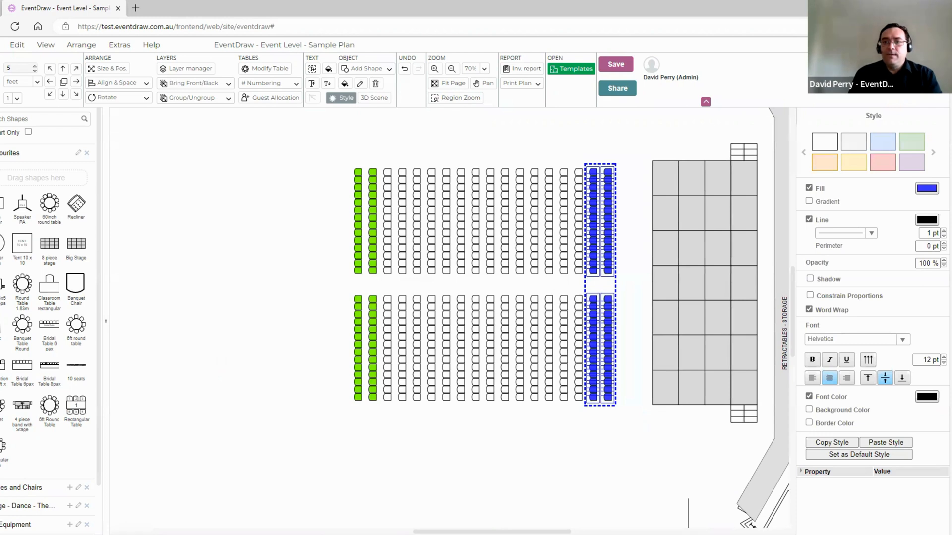
pyautogui.click(856, 162)
pyautogui.click(882, 162)
pyautogui.click(920, 143)
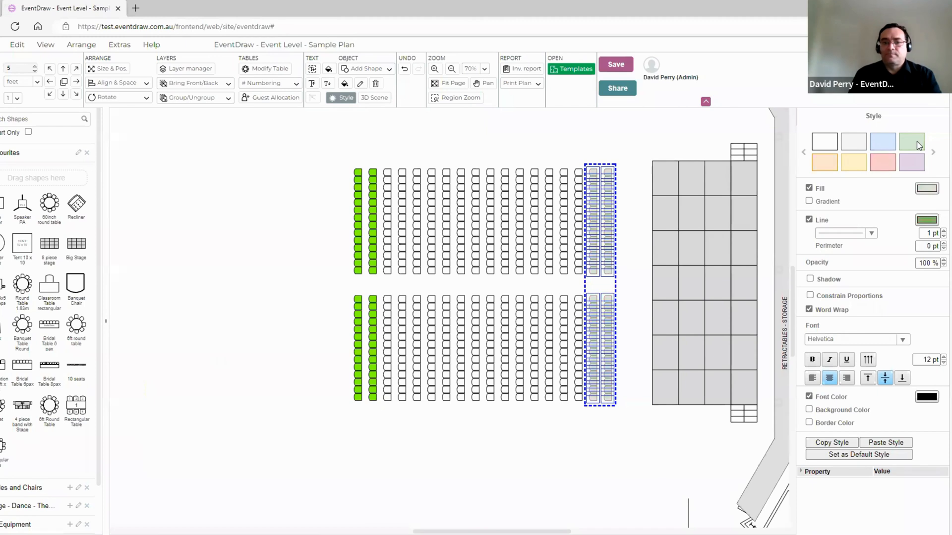
pyautogui.click(679, 132)
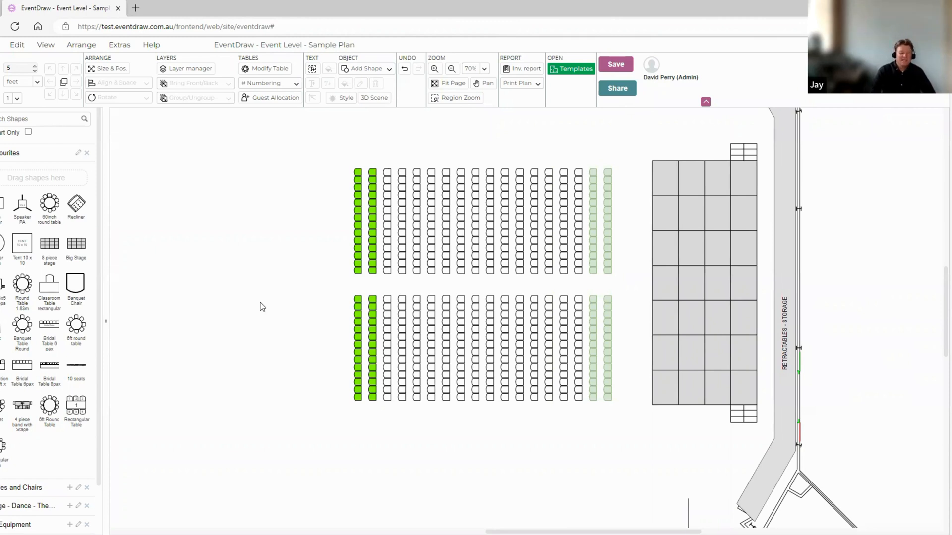
# Search the shape library for "dim" and place a vertical dimension over the aisle between the two chair blocks.
pyautogui.scroll(3, 446, 293)
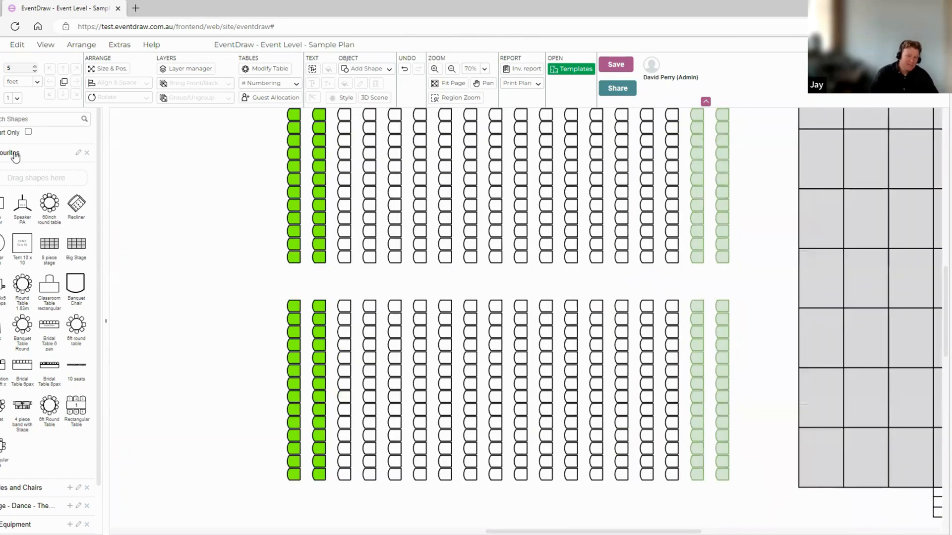
pyautogui.write('dim')
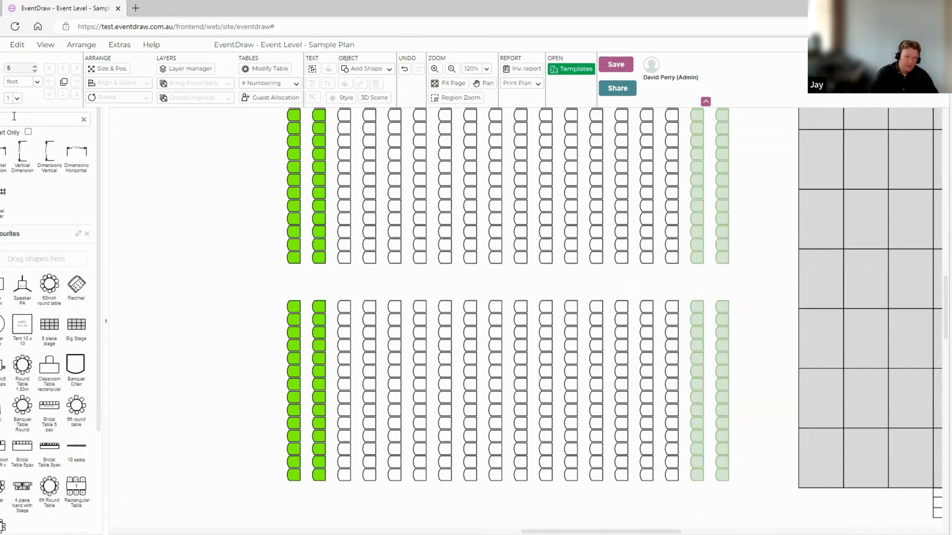
pyautogui.moveTo(22, 150); pyautogui.dragTo(379, 278)
pyautogui.scroll(6, 392, 290)
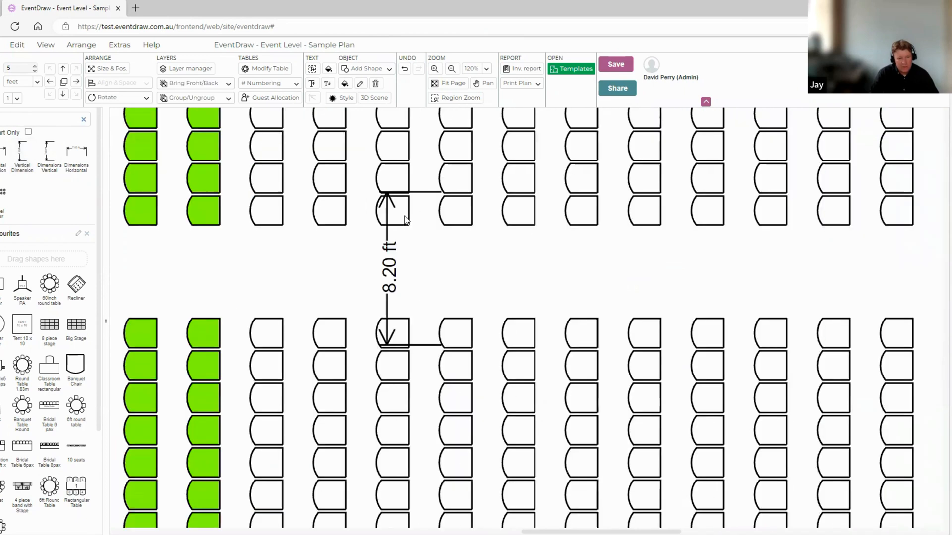
# Fit the vertical dimension's ends to the facing chair rows so it spans the aisle exactly.
pyautogui.moveTo(413, 170); pyautogui.dragTo(413, 211)
pyautogui.moveTo(412, 356); pyautogui.dragTo(412, 331)
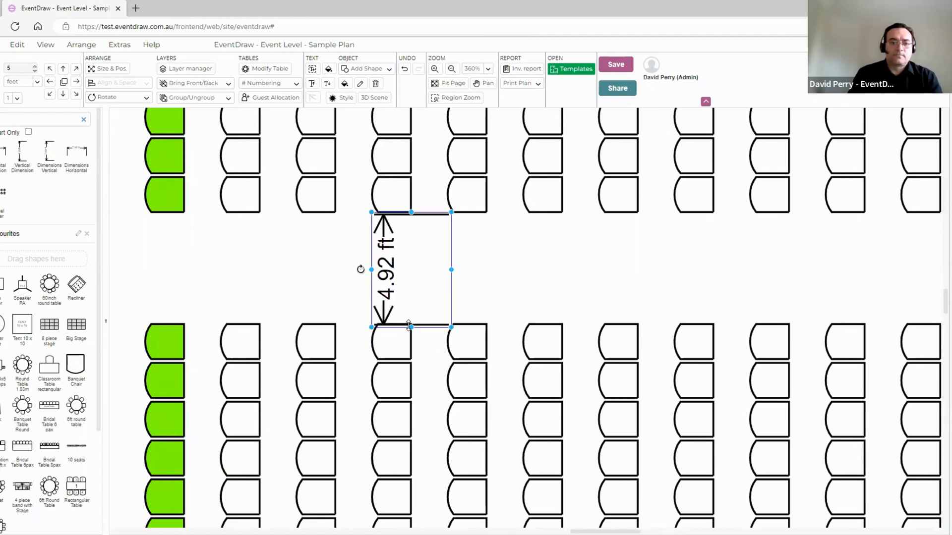
pyautogui.scroll(2, 412, 330)
pyautogui.scroll(2, 412, 330)
pyautogui.click(414, 316)
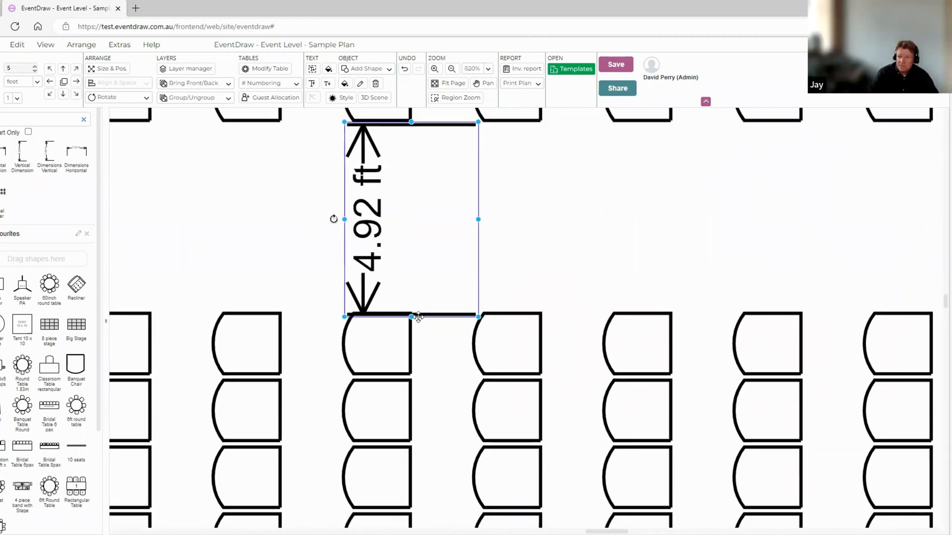
pyautogui.moveTo(413, 316); pyautogui.dragTo(411, 318)
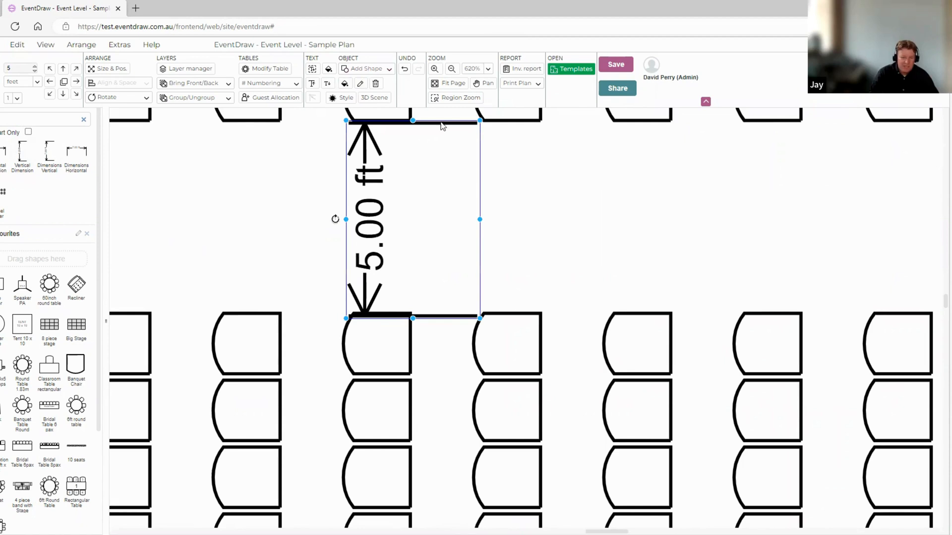
# Search for dimension shapes again and fit a second vertical dimension across the aisle, beside the first.
pyautogui.scroll(-8, 435, 307)
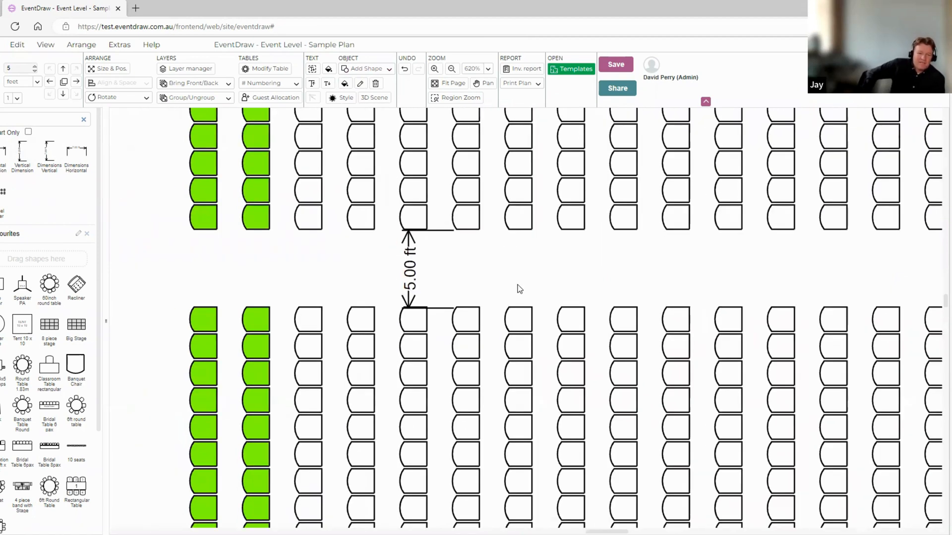
pyautogui.scroll(-3, 473, 277)
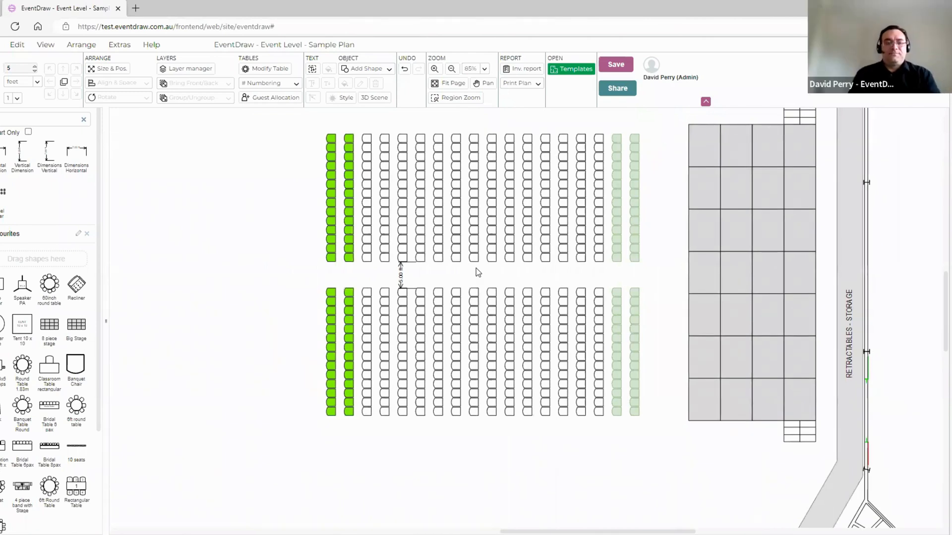
pyautogui.scroll(2, 406, 282)
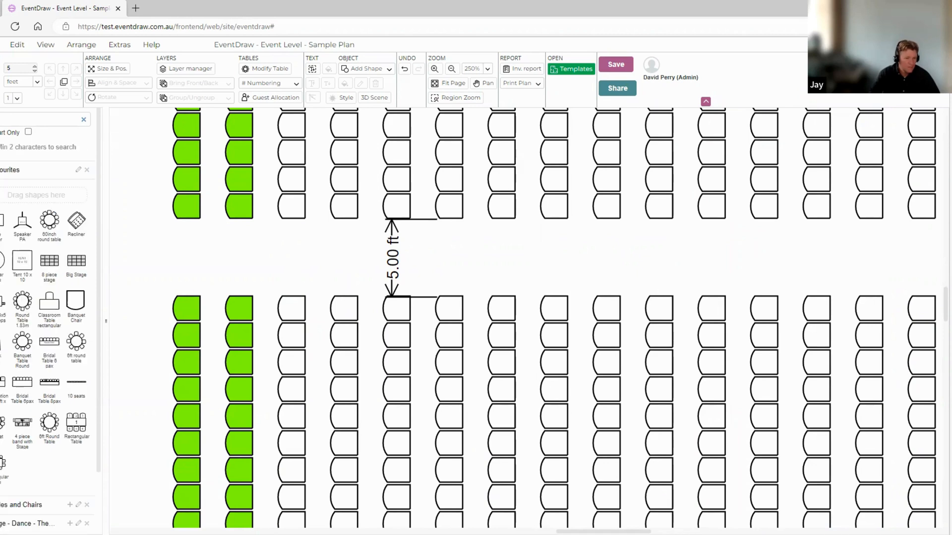
pyautogui.write('en')
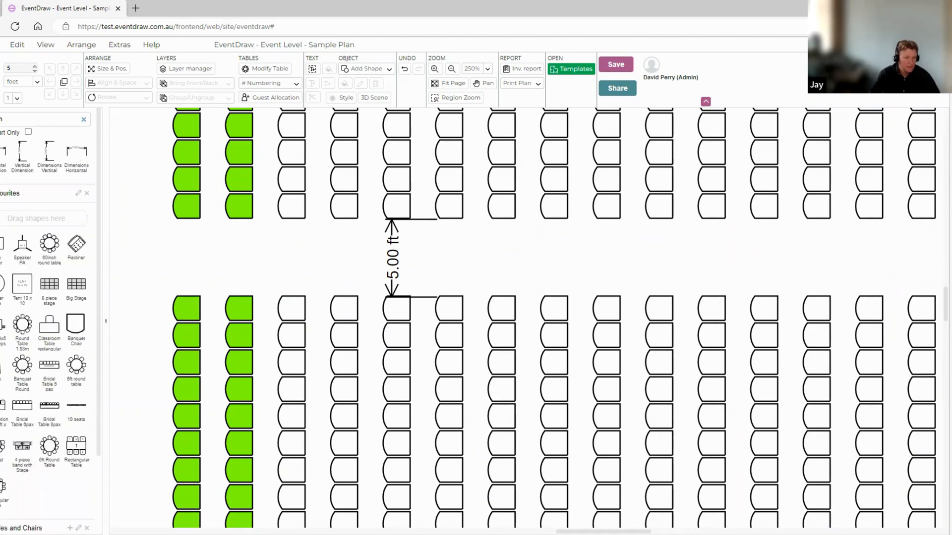
pyautogui.moveTo(23, 149); pyautogui.dragTo(544, 251)
pyautogui.moveTo(511, 187); pyautogui.dragTo(514, 218)
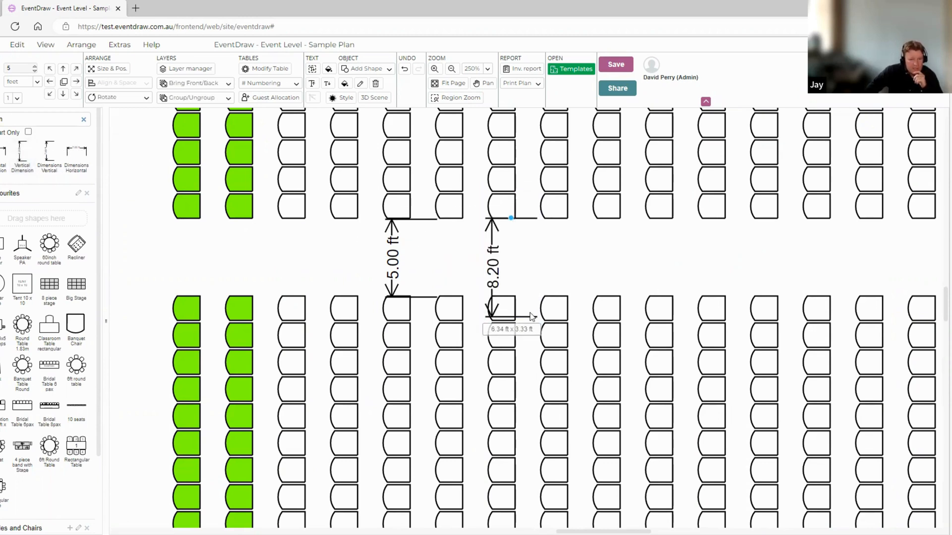
pyautogui.moveTo(512, 318); pyautogui.dragTo(512, 297)
pyautogui.click(457, 278)
# Place another vertical dimension directly above the top chair row of the upper block.
pyautogui.scroll(-1, 457, 278)
pyautogui.scroll(-4, 456, 278)
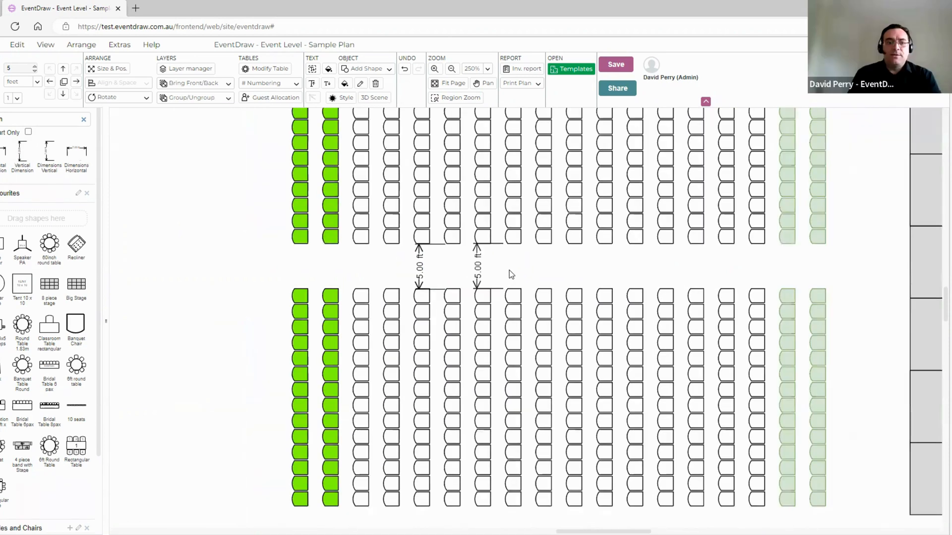
pyautogui.click(501, 287)
pyautogui.moveTo(487, 335); pyautogui.dragTo(431, 138)
pyautogui.moveTo(492, 162); pyautogui.dragTo(456, 291)
# Stretch the dimension above the chairs upward to the edge of the Premium Retractables storage area.
pyautogui.scroll(2, 465, 281)
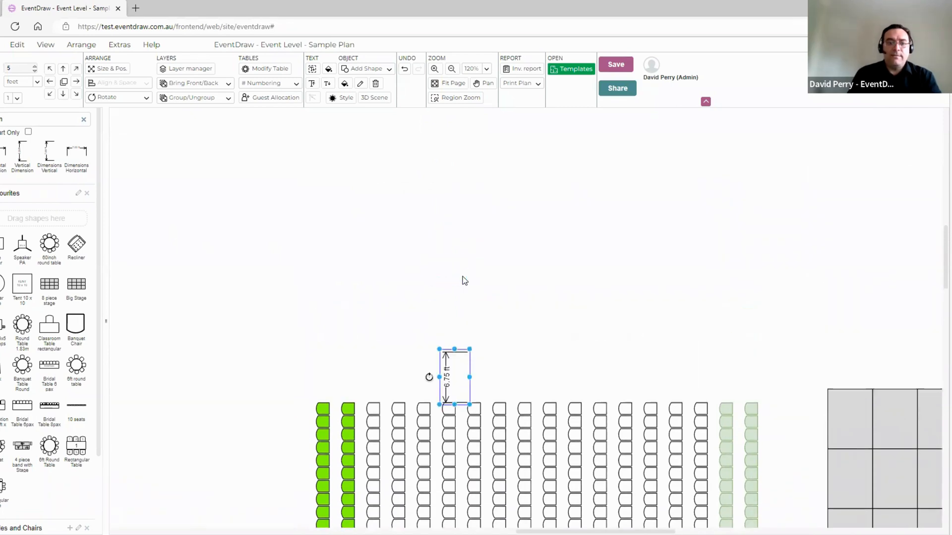
pyautogui.moveTo(455, 361); pyautogui.dragTo(479, 121)
pyautogui.scroll(-2, 513, 329)
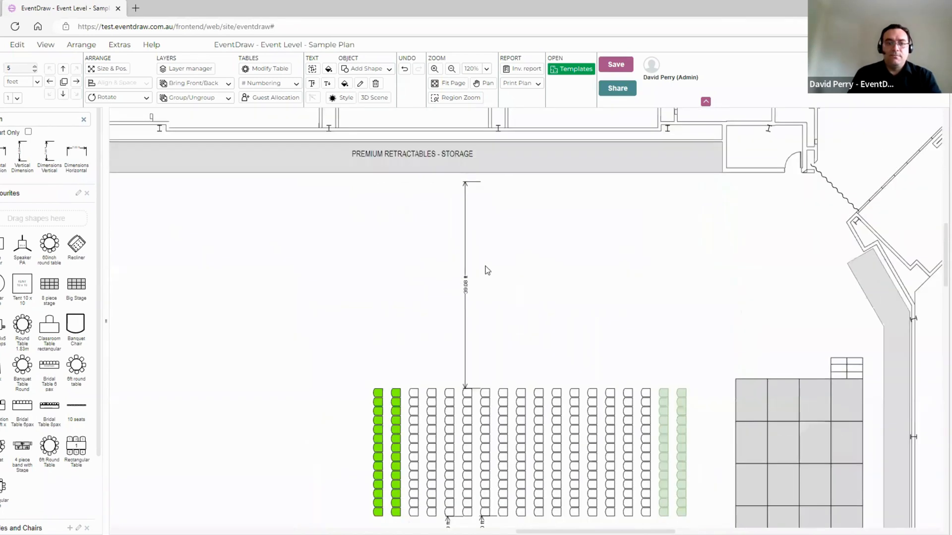
pyautogui.moveTo(480, 206); pyautogui.dragTo(478, 200)
pyautogui.click(531, 248)
pyautogui.moveTo(529, 244); pyautogui.dragTo(464, 201)
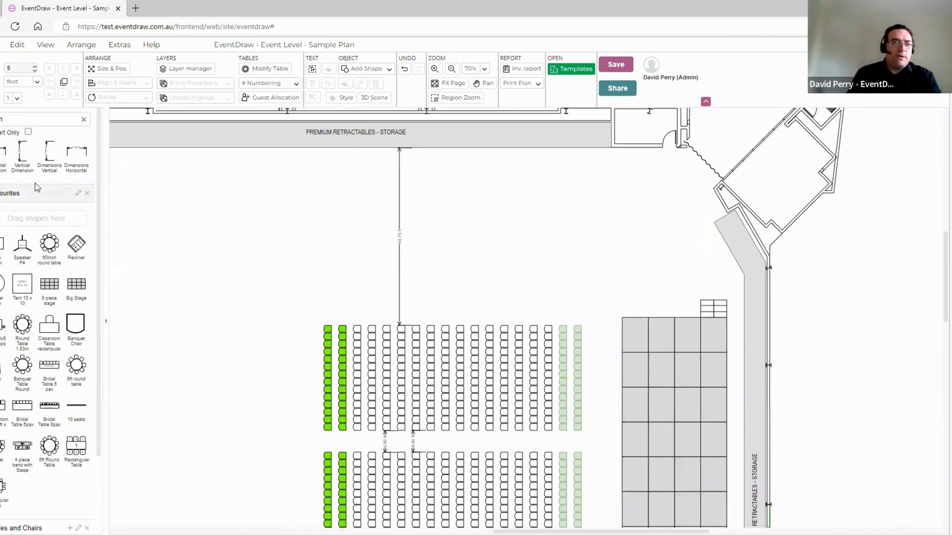
# Add a horizontal dimension spanning the gap between the front chair column and the stage.
pyautogui.moveTo(2, 152); pyautogui.dragTo(559, 375)
pyautogui.scroll(5, 590, 371)
pyautogui.moveTo(678, 380); pyautogui.dragTo(679, 380)
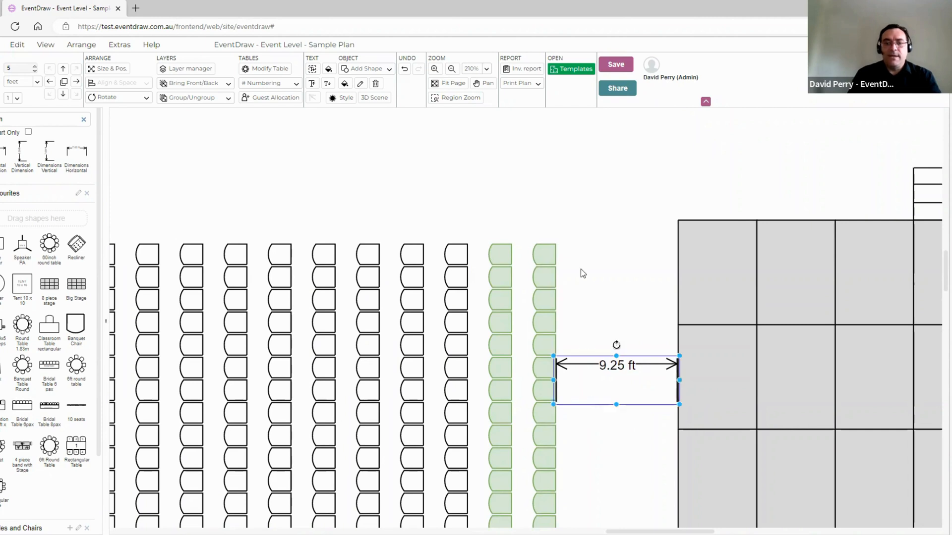
# Select together the long dimension above the chairs, the stage-gap dimension and both aisle dimensions.
pyautogui.scroll(-6, 581, 269)
pyautogui.moveTo(495, 201); pyautogui.dragTo(489, 190)
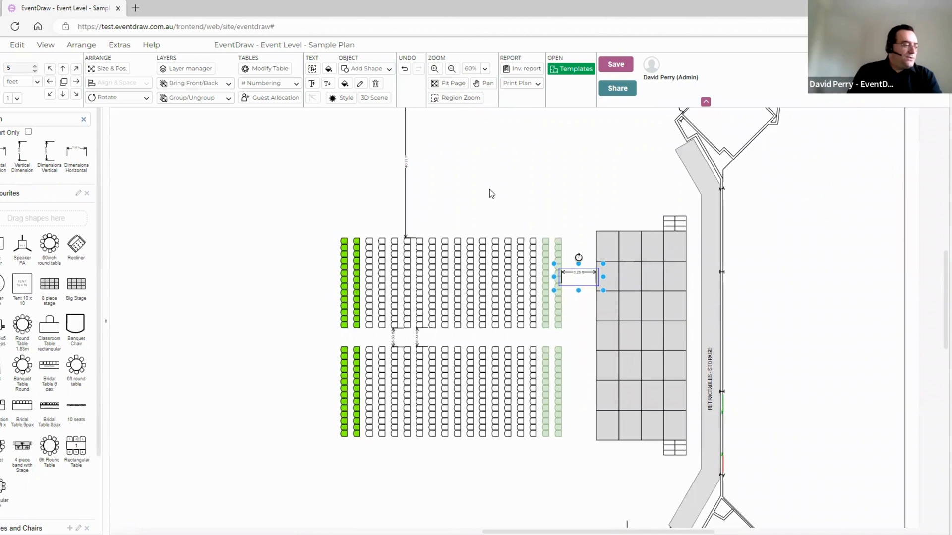
pyautogui.click(405, 161)
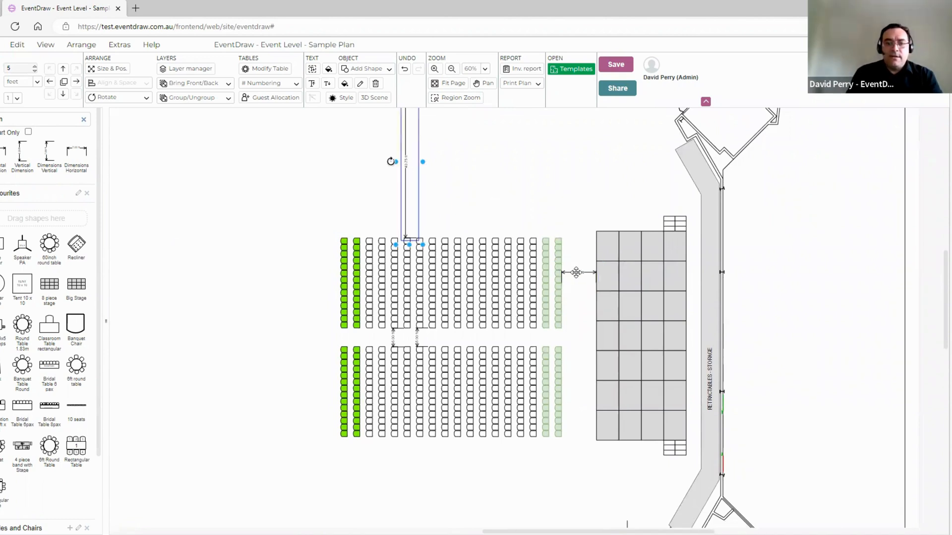
pyautogui.keyDown('shift'); pyautogui.click(570, 272); pyautogui.keyUp('shift')
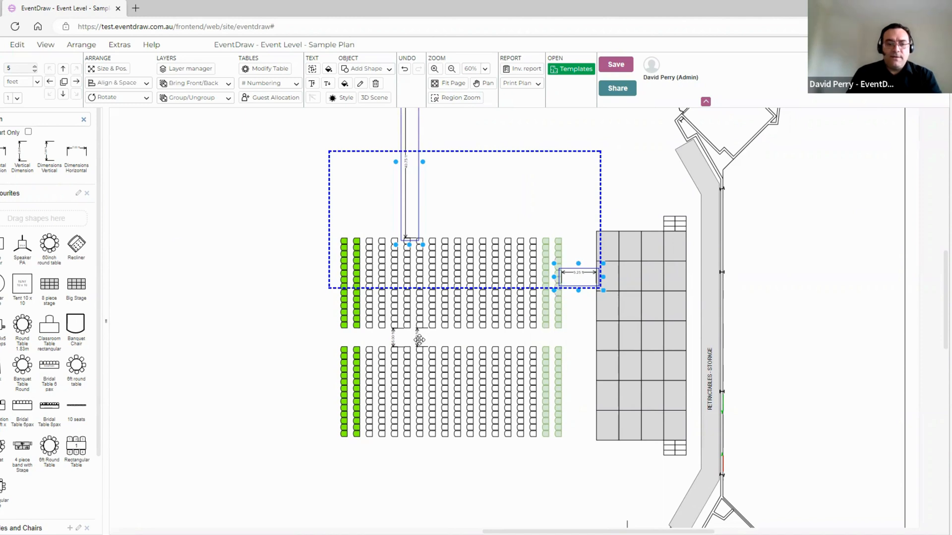
pyautogui.keyDown('shift'); pyautogui.click(419, 339); pyautogui.keyUp('shift')
pyautogui.keyDown('shift'); pyautogui.click(393, 338); pyautogui.keyUp('shift')
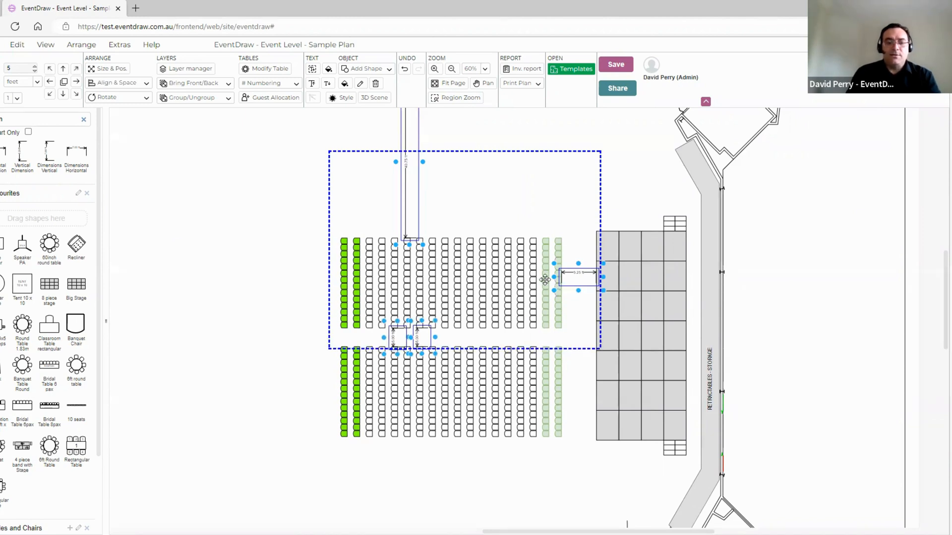
# Add a new layer to the plan and name it "Dimensions - Event".
pyautogui.click(190, 68)
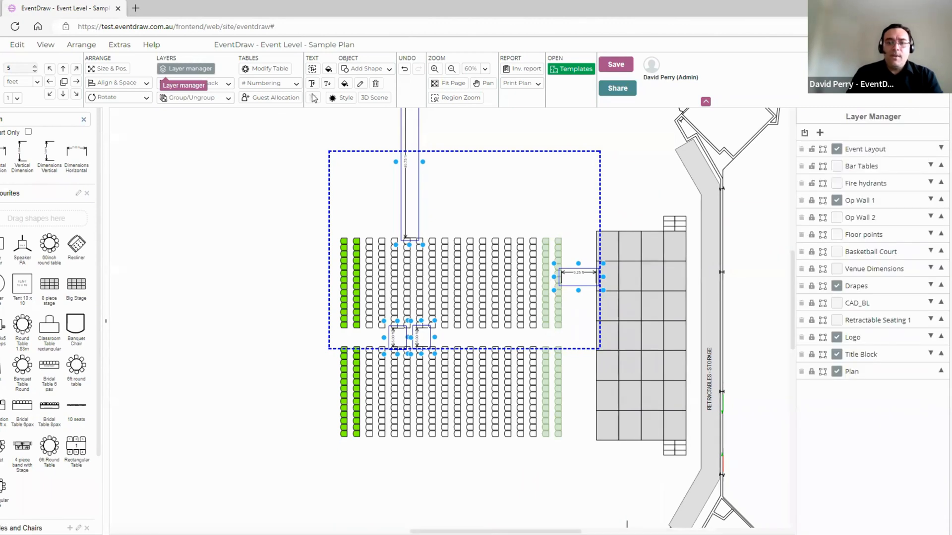
pyautogui.click(819, 133)
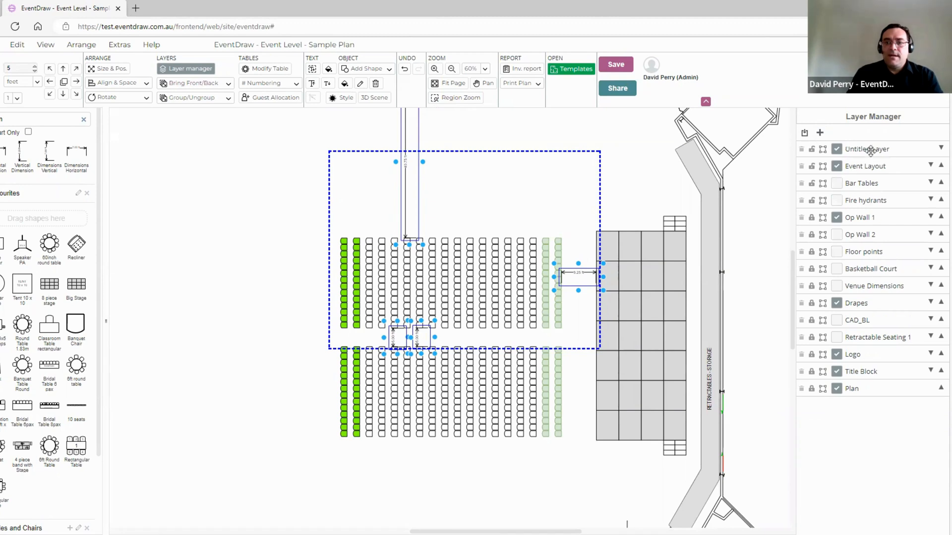
pyautogui.doubleClick(870, 150)
pyautogui.press('BackSpace')
pyautogui.write('Emien')
pyautogui.press('BackSpace')
pyautogui.press('BackSpace')
pyautogui.press('BackSpace')
pyautogui.press('BackSpace')
pyautogui.press('BackSpace')
pyautogui.write('D')
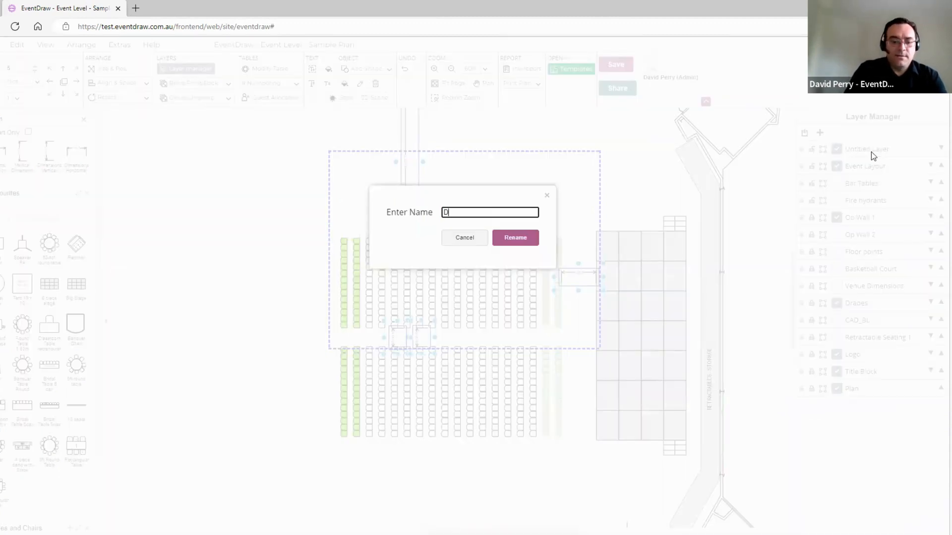
pyautogui.write('imensions ')
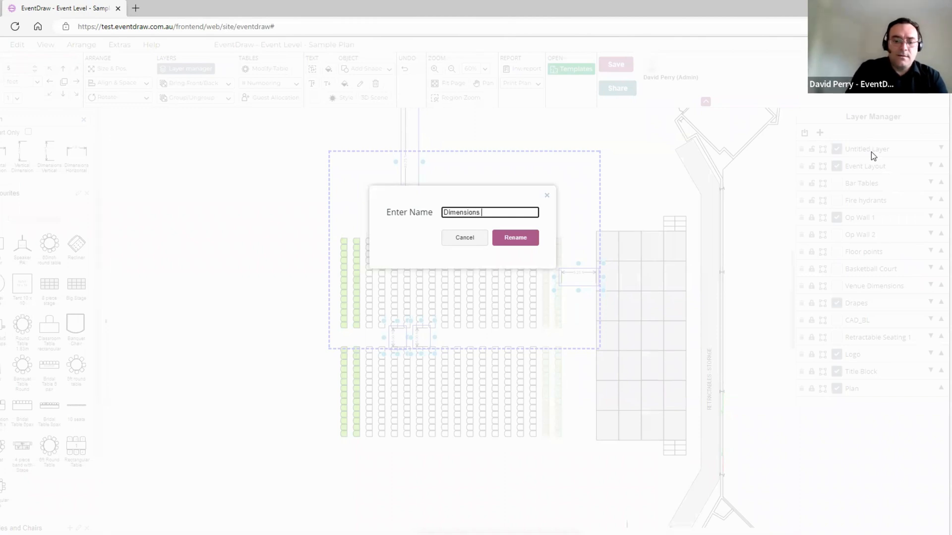
pyautogui.write('- Event')
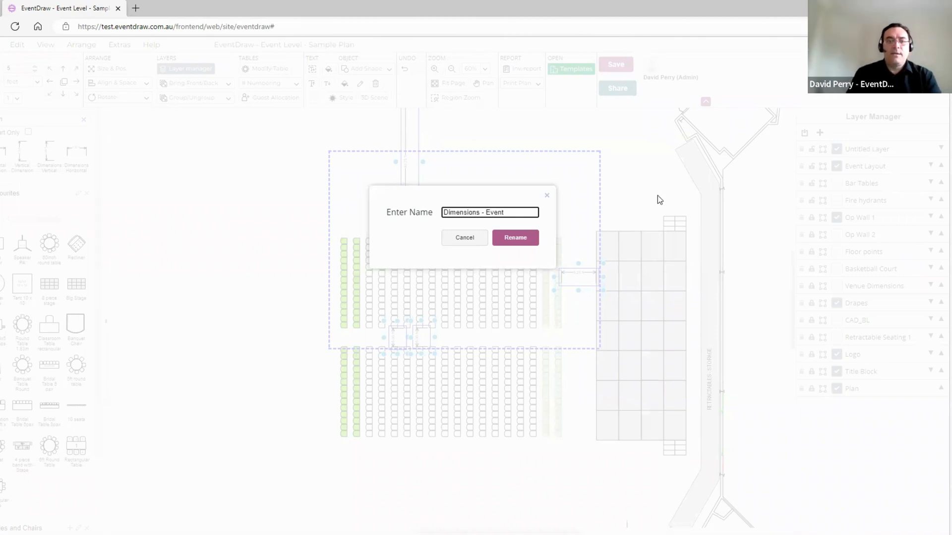
pyautogui.click(524, 240)
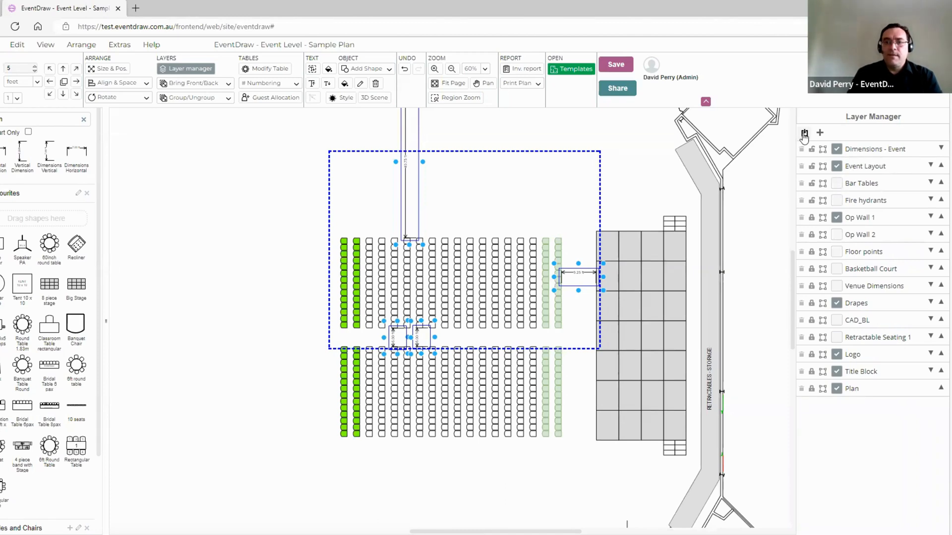
# Move the selected dimensions onto the Dimensions - Event layer and clear the selection.
pyautogui.click(805, 133)
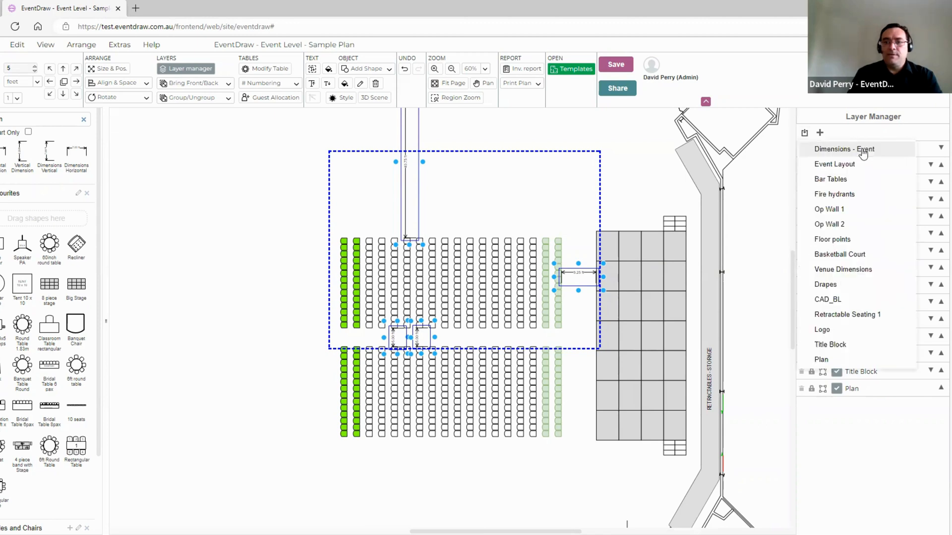
pyautogui.click(863, 154)
pyautogui.click(525, 209)
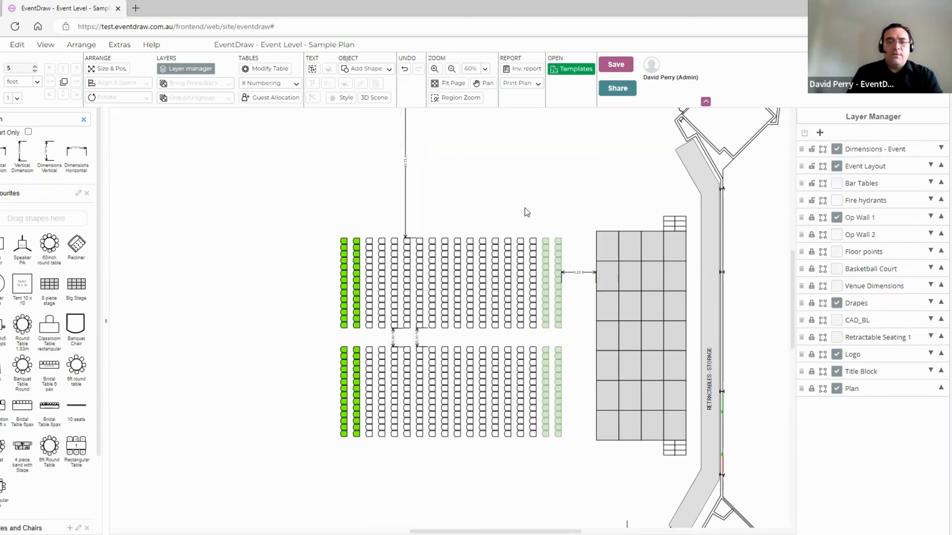
pyautogui.moveTo(522, 212); pyautogui.dragTo(502, 243)
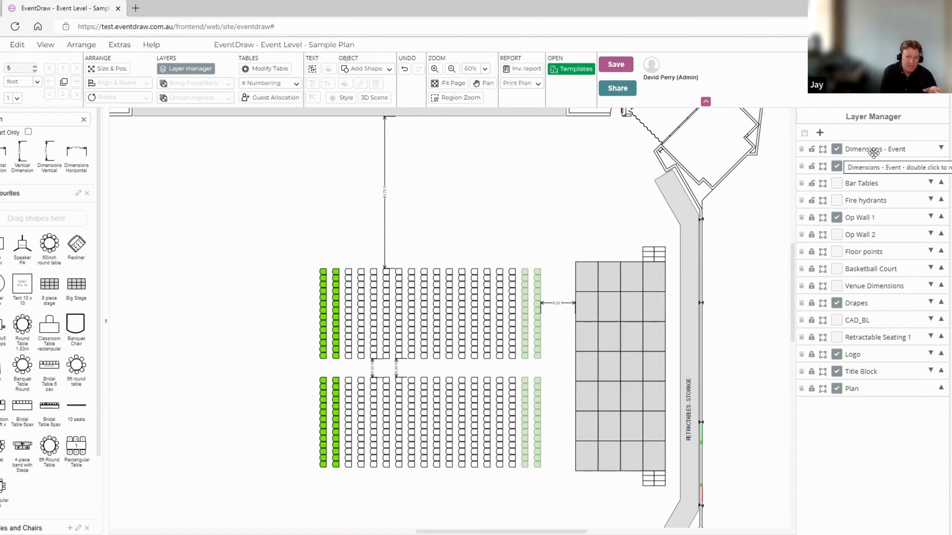
# Reselect all four event dimensions and assign them to the Dimensions - Event layer again.
pyautogui.click(385, 191)
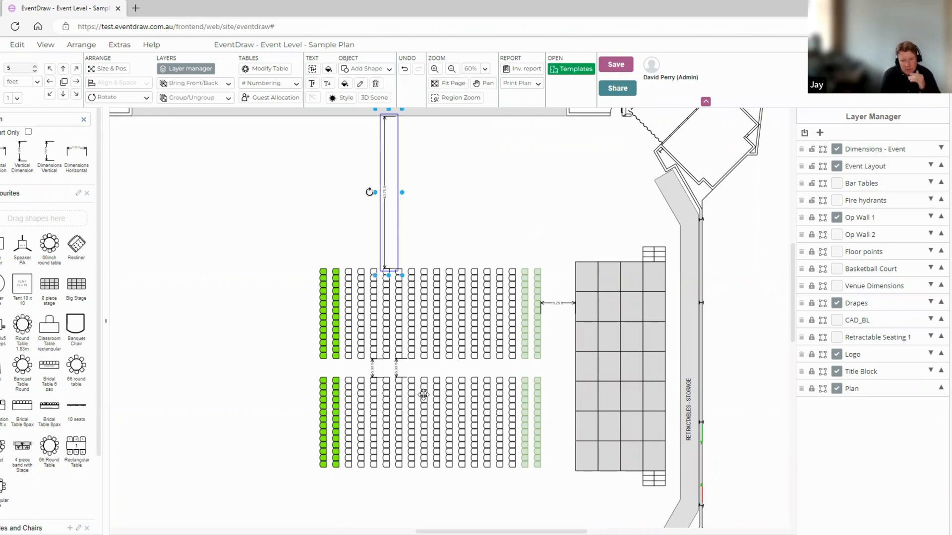
pyautogui.keyDown('ctrl'); pyautogui.click(372, 368); pyautogui.keyUp('ctrl')
pyautogui.keyDown('ctrl'); pyautogui.click(396, 368); pyautogui.keyUp('ctrl')
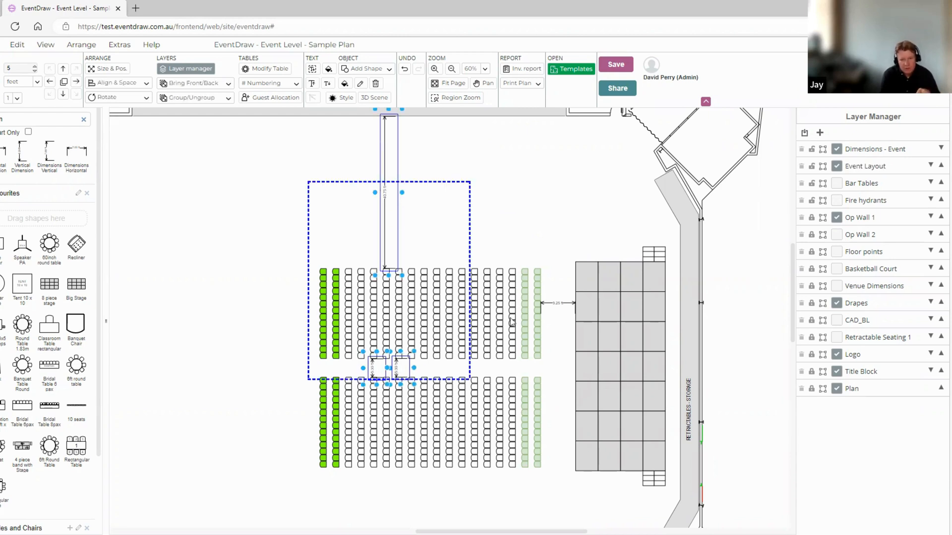
pyautogui.keyDown('ctrl'); pyautogui.click(553, 303); pyautogui.keyUp('ctrl')
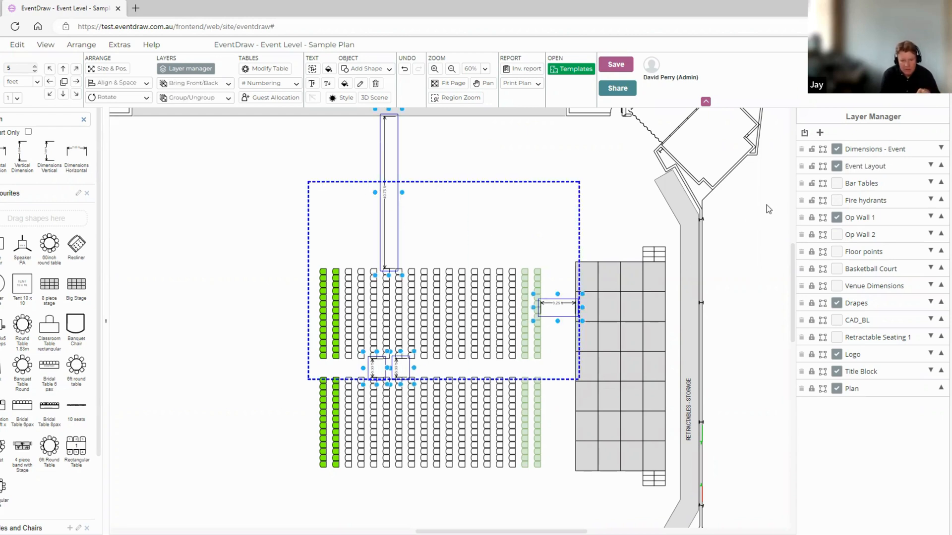
pyautogui.click(805, 134)
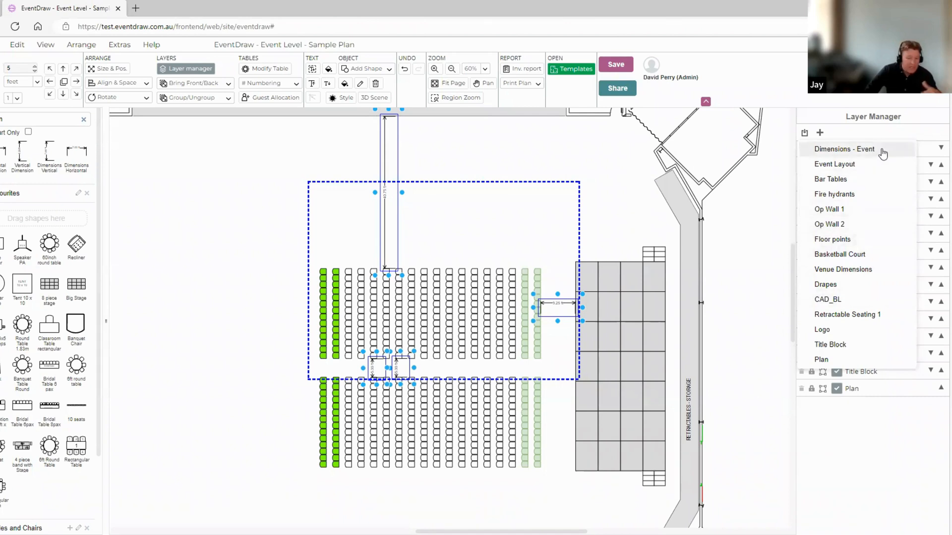
pyautogui.click(882, 149)
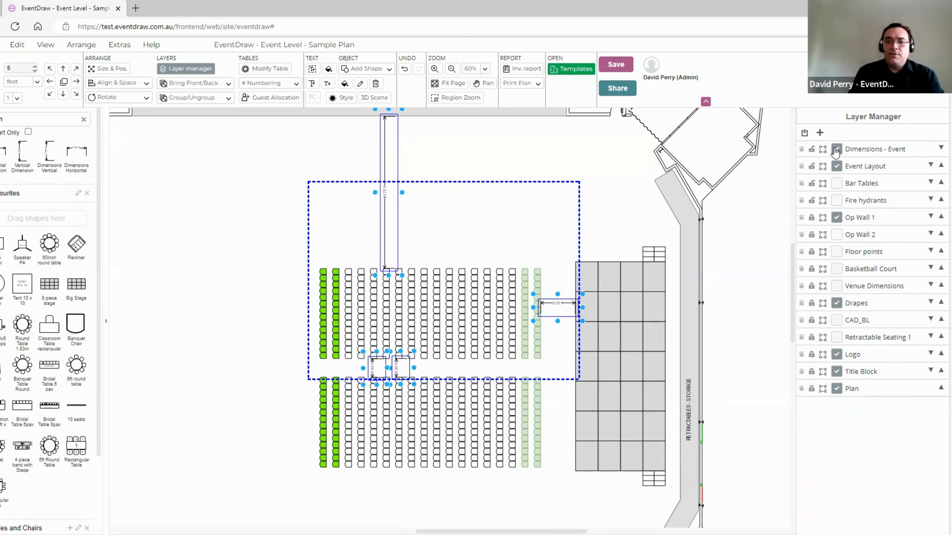
# Toggle the Dimensions - Event layer off and on again, and leave it hidden.
pyautogui.click(837, 150)
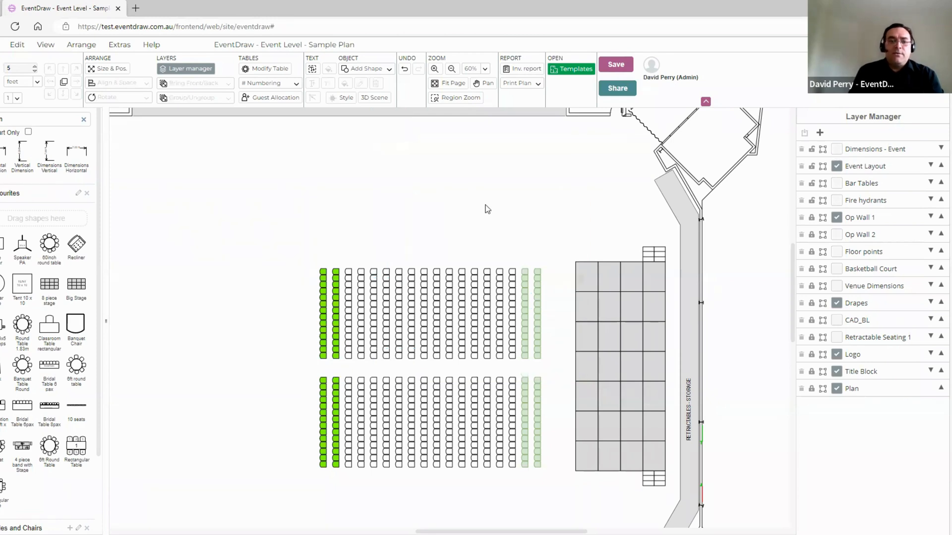
pyautogui.scroll(-1, 488, 181)
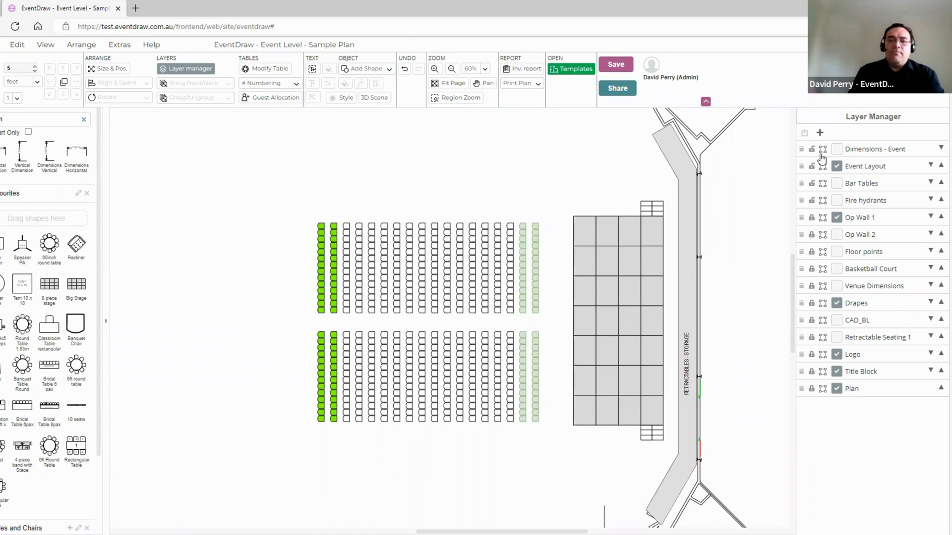
pyautogui.click(837, 150)
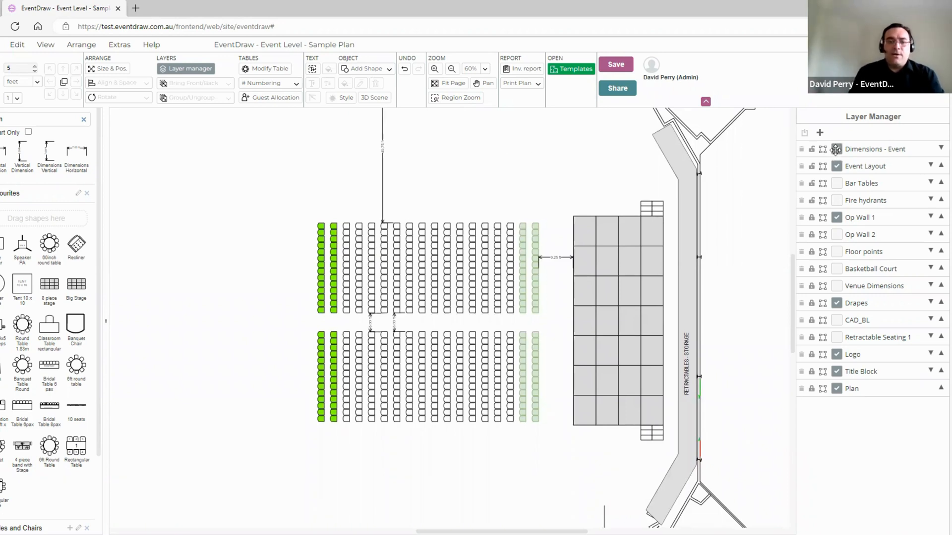
pyautogui.scroll(1, 489, 268)
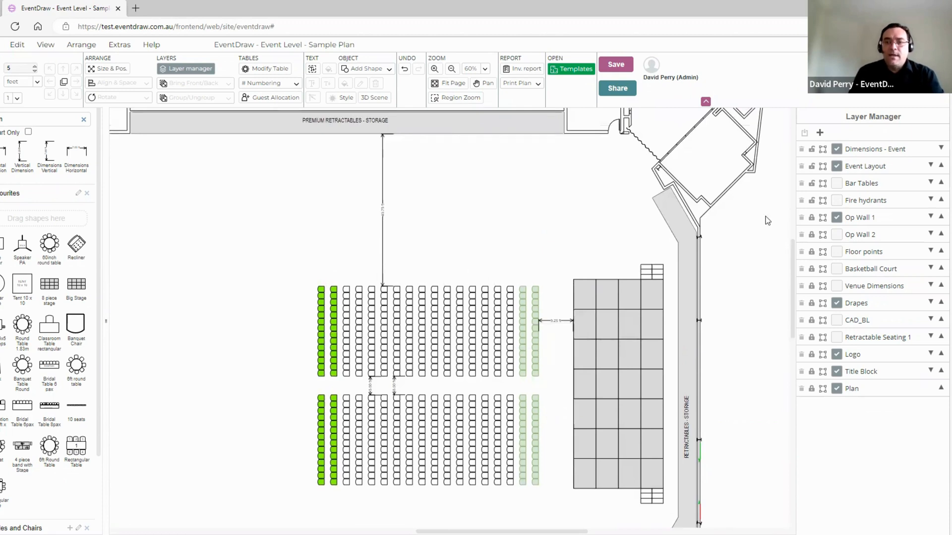
pyautogui.click(837, 149)
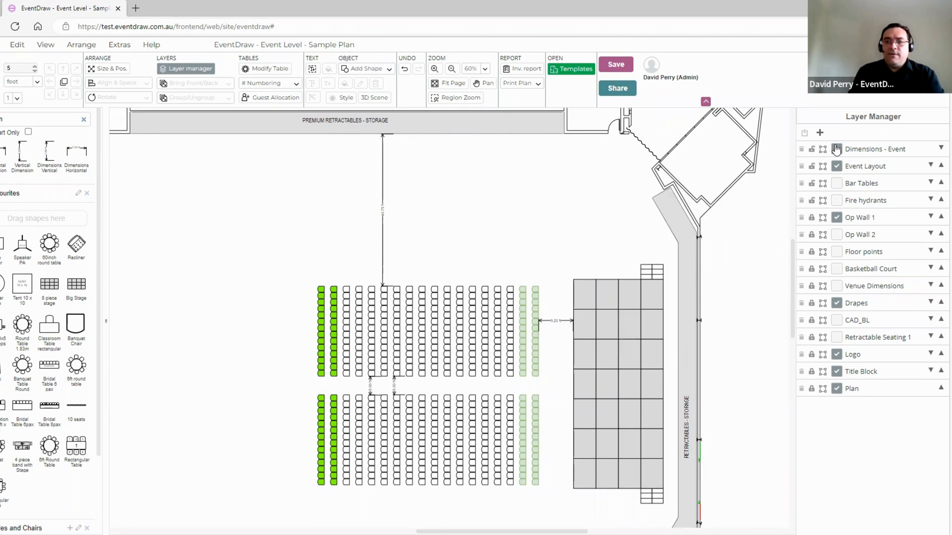
# Delete both theatre-style chair blocks from the floor, keeping the stage.
pyautogui.scroll(-1, 527, 206)
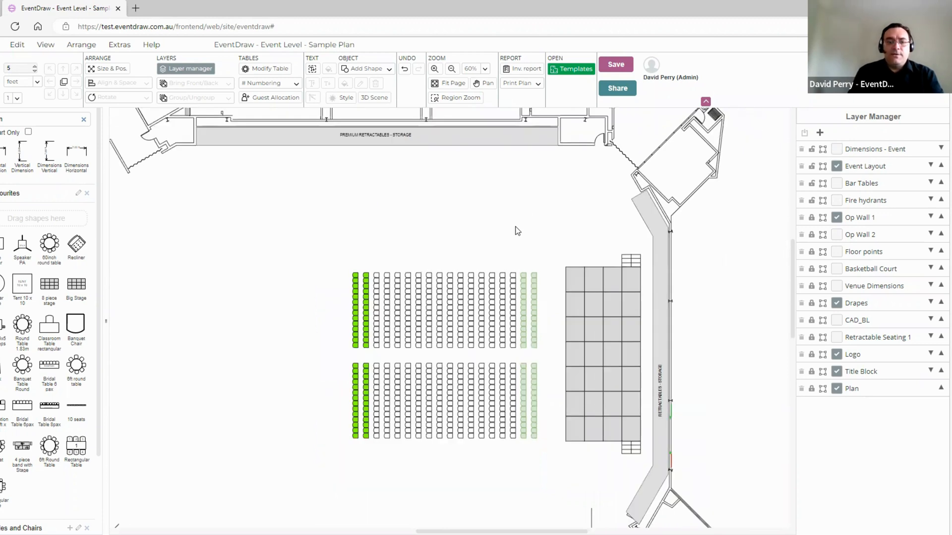
pyautogui.scroll(-1, 327, 243)
pyautogui.moveTo(312, 208); pyautogui.dragTo(547, 445)
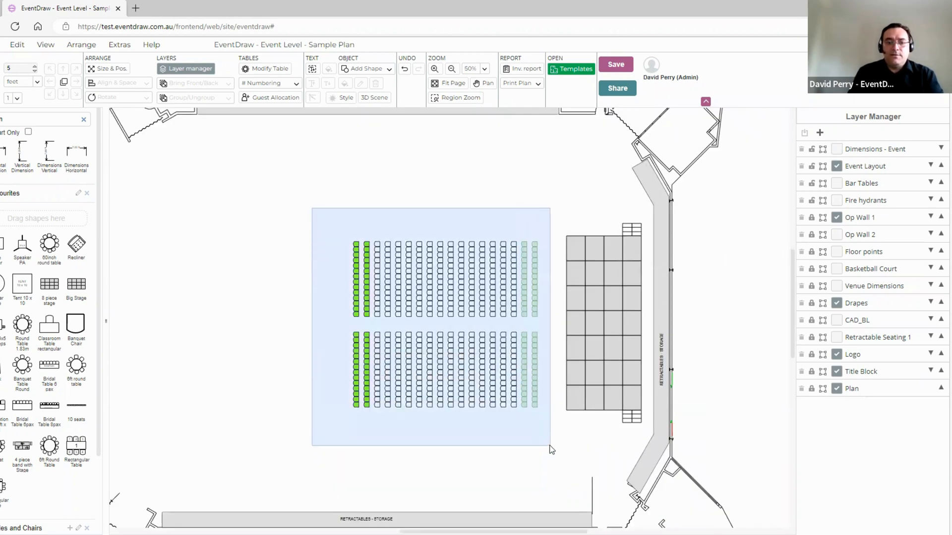
pyautogui.press('Delete')
pyautogui.scroll(-1, 515, 302)
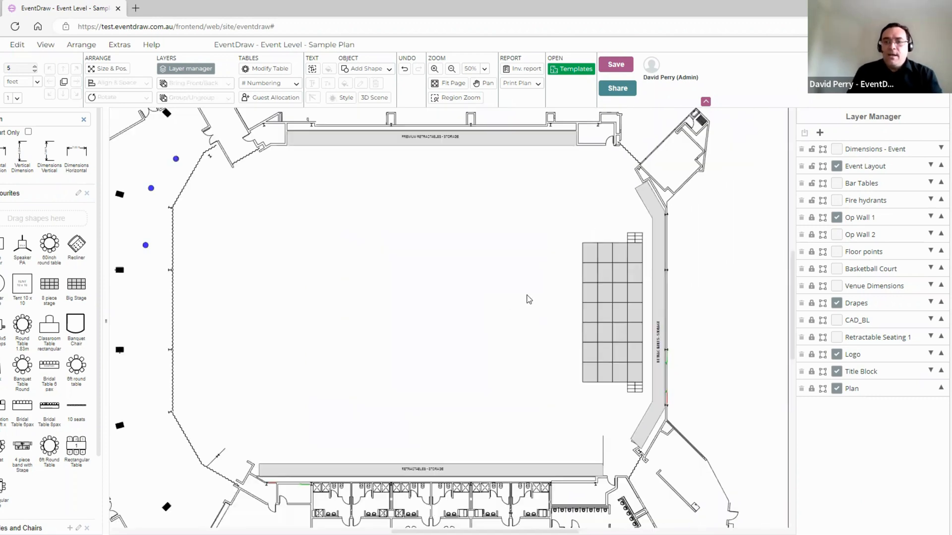
pyautogui.moveTo(548, 247); pyautogui.dragTo(553, 246)
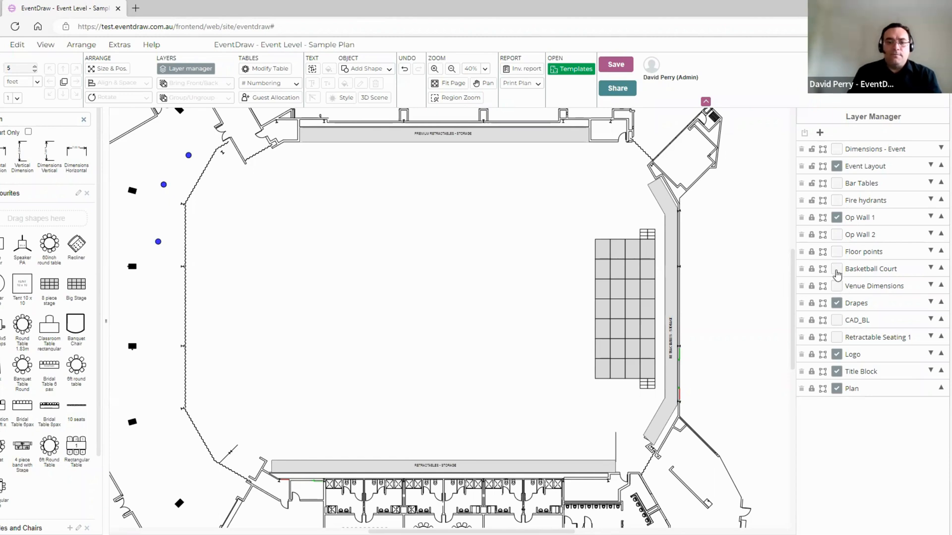
# Show and hide the Basketball Court layer twice to view the court markings against the stage.
pyautogui.click(837, 270)
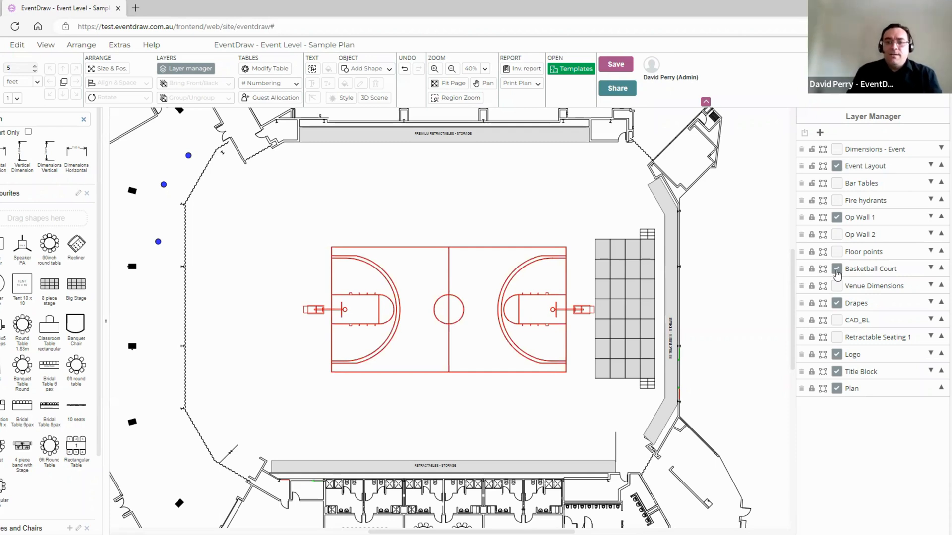
pyautogui.click(837, 272)
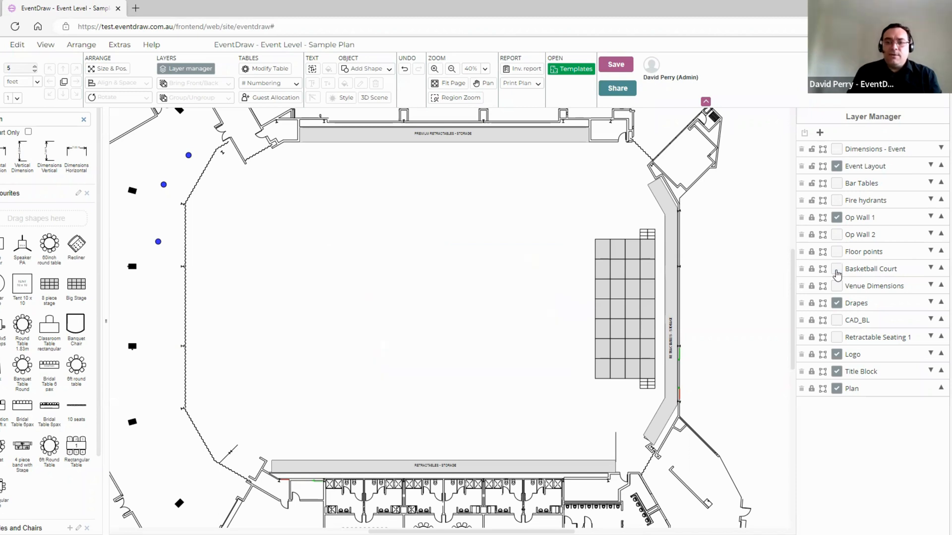
pyautogui.click(837, 273)
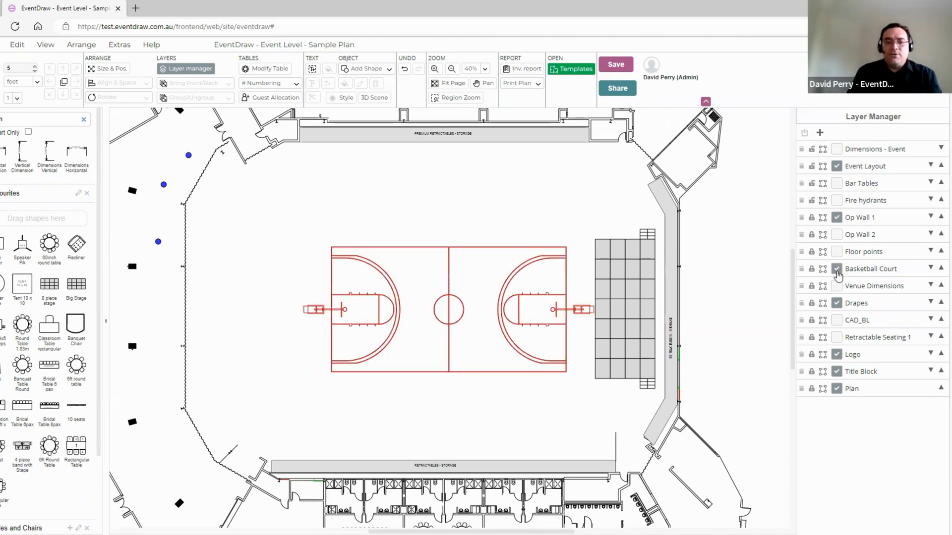
pyautogui.click(838, 273)
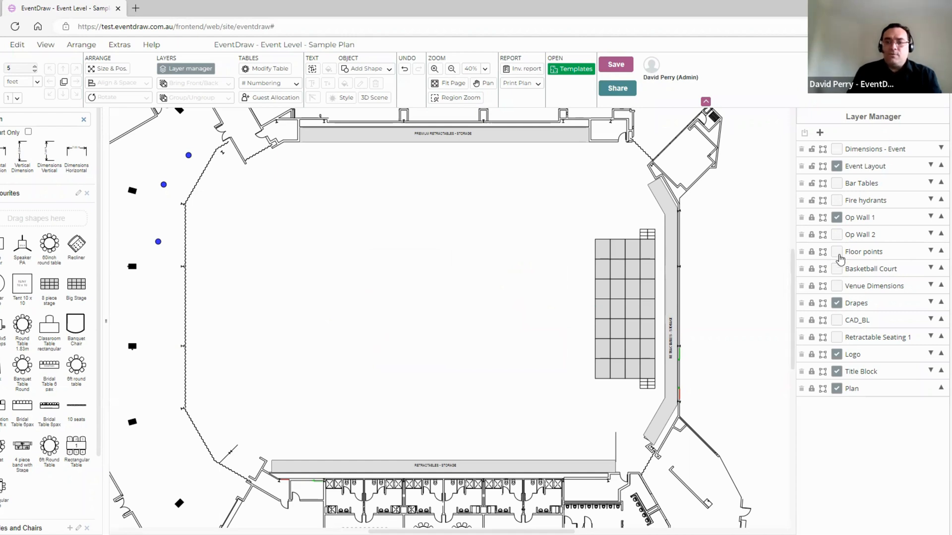
# Show the Floor points layer, examine the points across the venue floor, and hide the layer again.
pyautogui.click(838, 255)
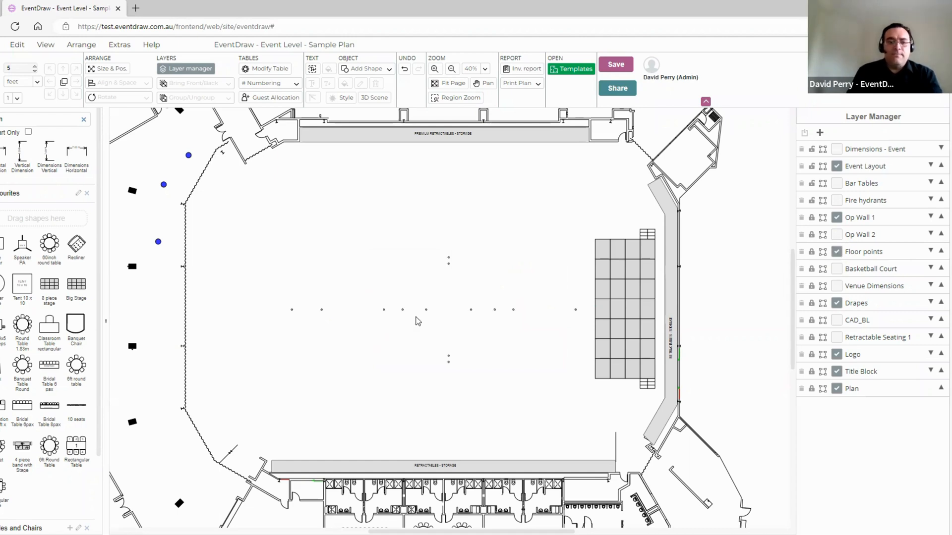
pyautogui.scroll(5, 418, 321)
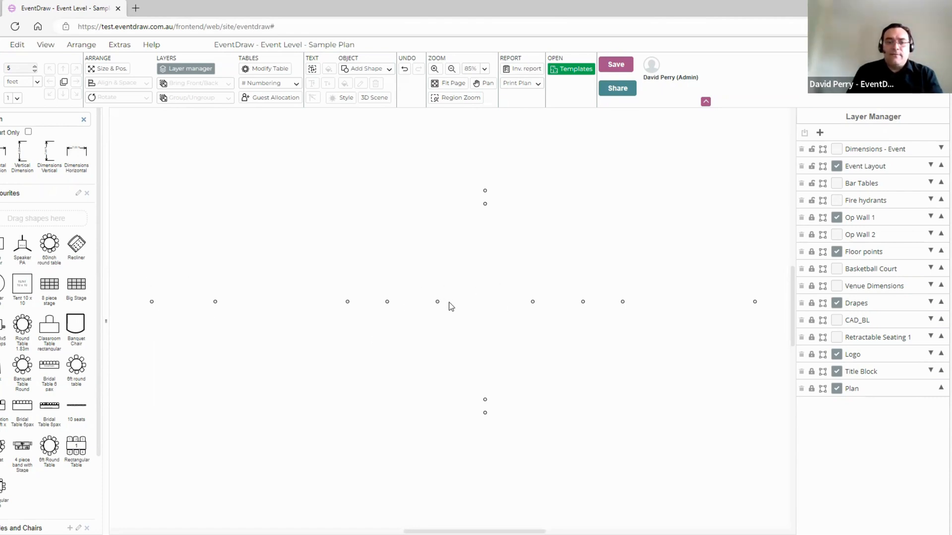
pyautogui.scroll(-2, 451, 307)
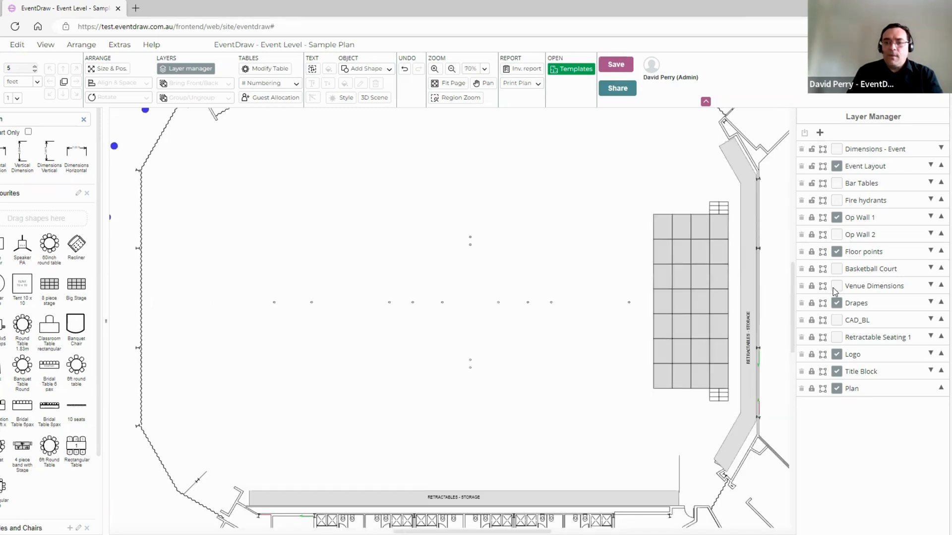
pyautogui.click(837, 252)
pyautogui.scroll(-2, 568, 325)
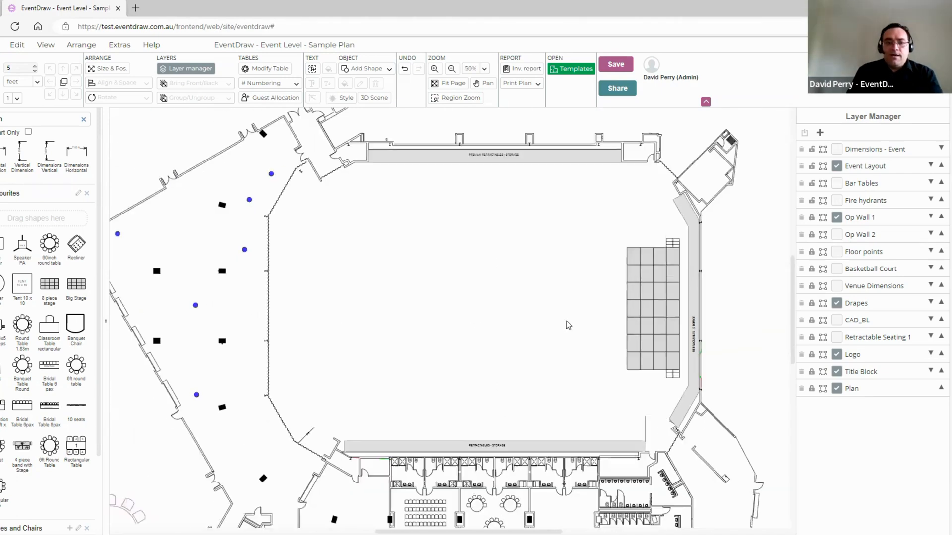
# Hide the Drapes layer and show it again.
pyautogui.scroll(-2, 501, 300)
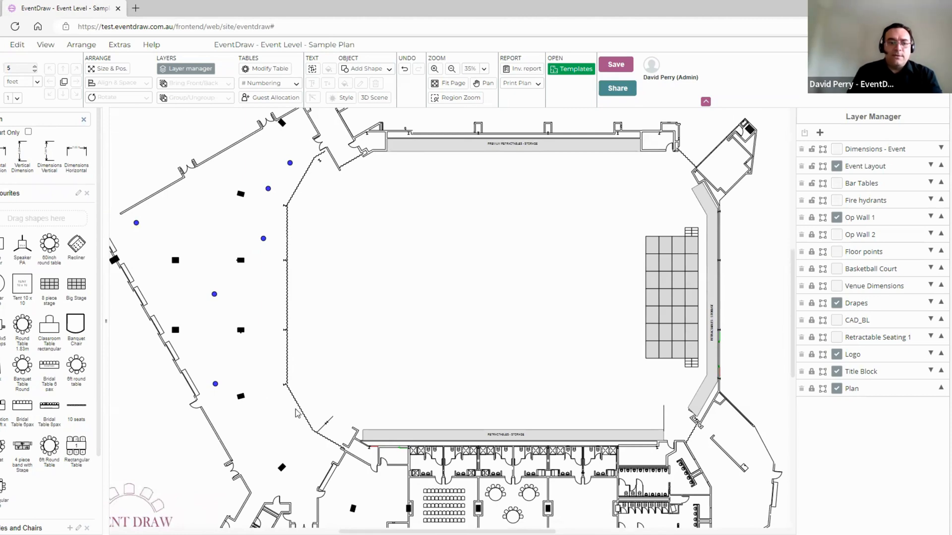
pyautogui.click(836, 303)
pyautogui.click(836, 303)
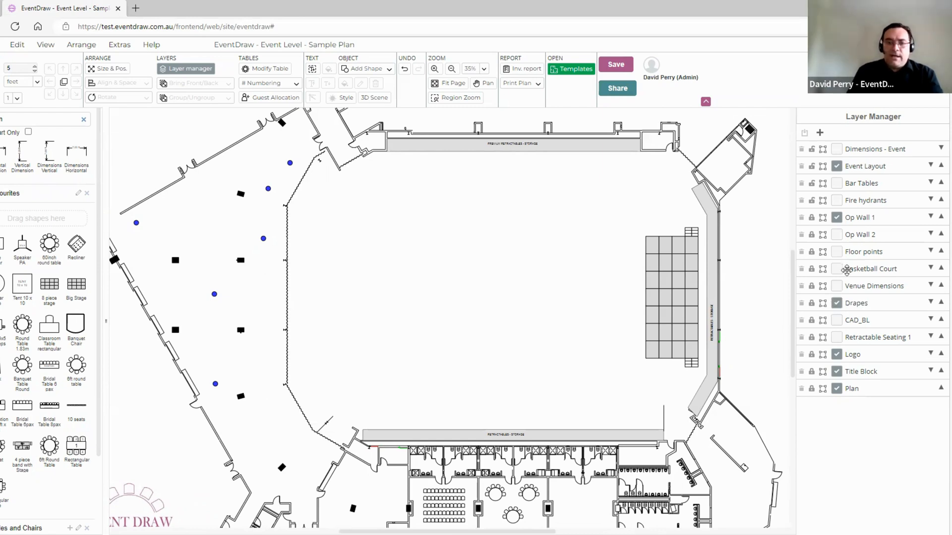
pyautogui.moveTo(607, 217); pyautogui.dragTo(585, 234)
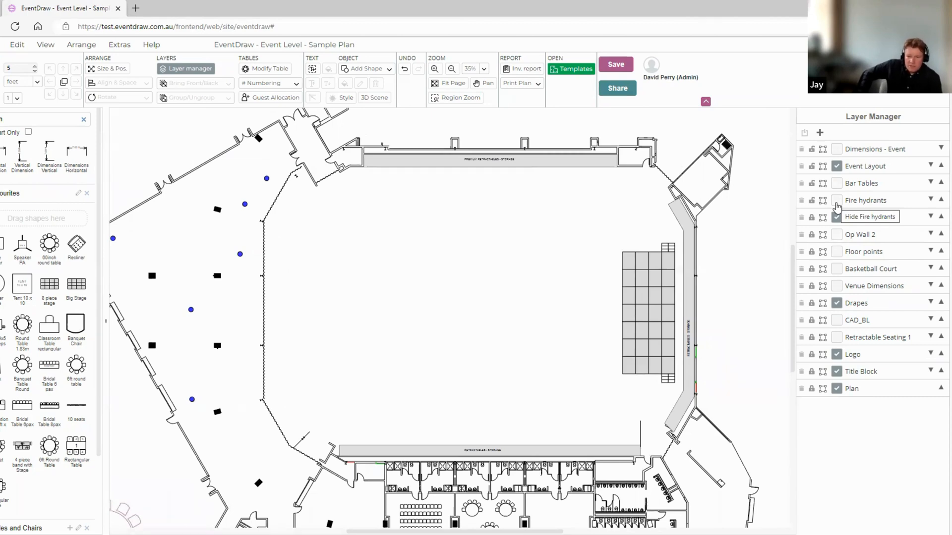
pyautogui.moveTo(575, 245); pyautogui.dragTo(608, 229)
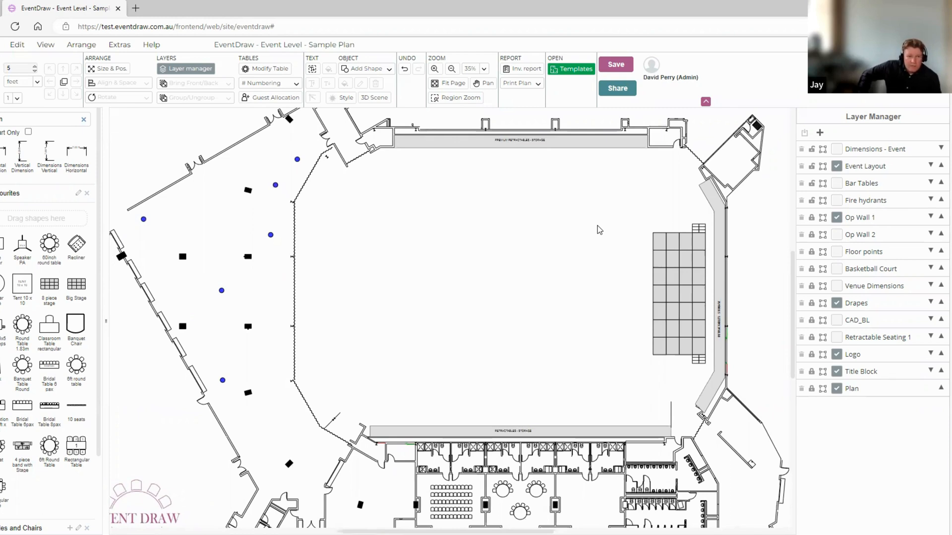
pyautogui.moveTo(599, 229); pyautogui.dragTo(591, 235)
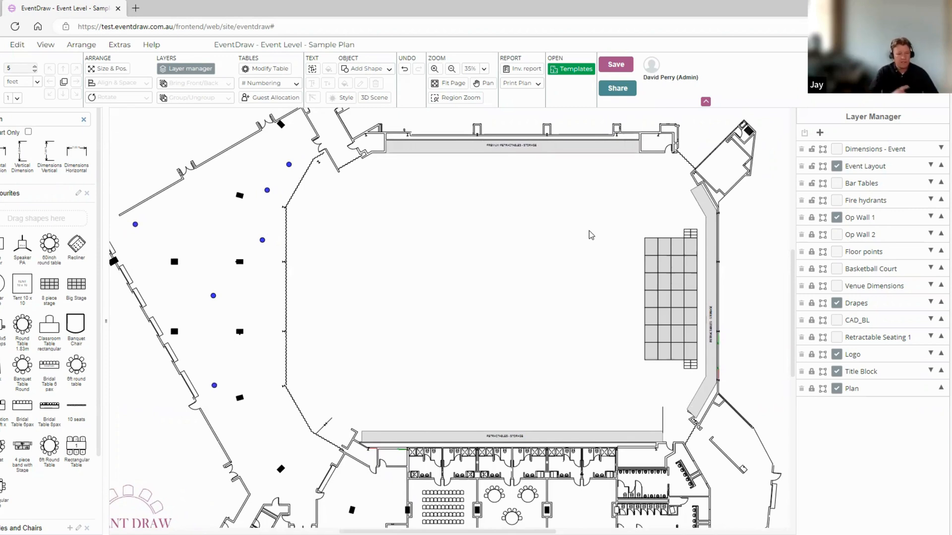
pyautogui.moveTo(593, 234); pyautogui.dragTo(582, 246)
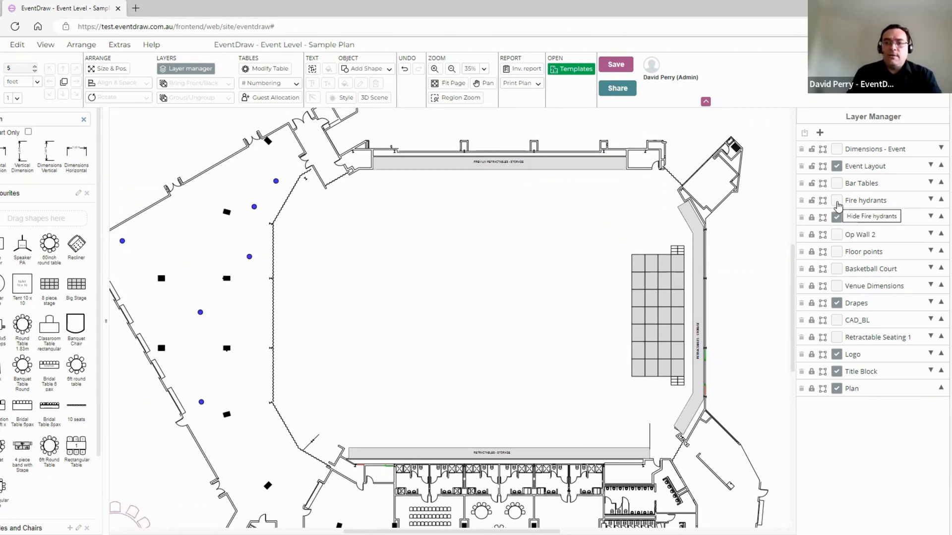
# Show the Fire hydrants layer and examine the fire equipment positions around the hall.
pyautogui.click(838, 203)
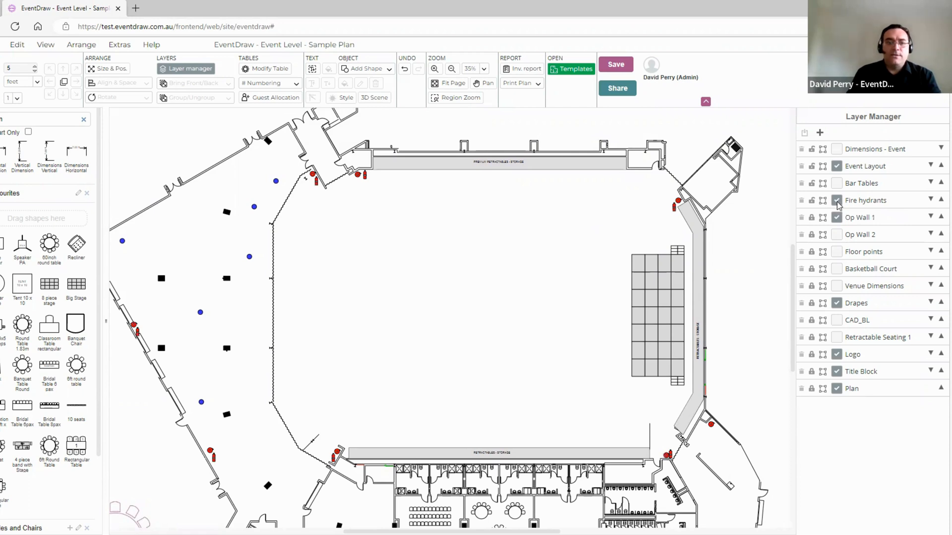
pyautogui.scroll(1, 311, 195)
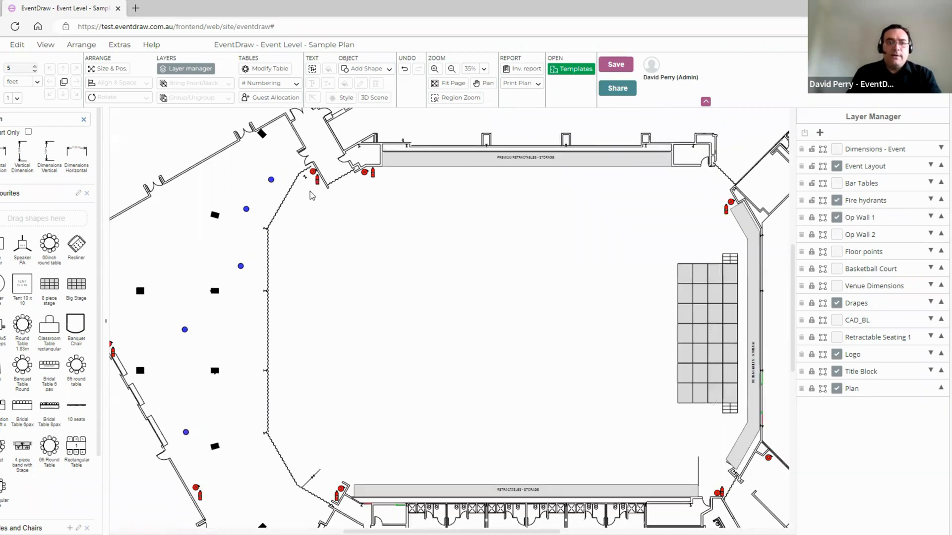
pyautogui.scroll(5, 311, 195)
pyautogui.moveTo(641, 205); pyautogui.dragTo(436, 201)
pyautogui.scroll(-2, 435, 202)
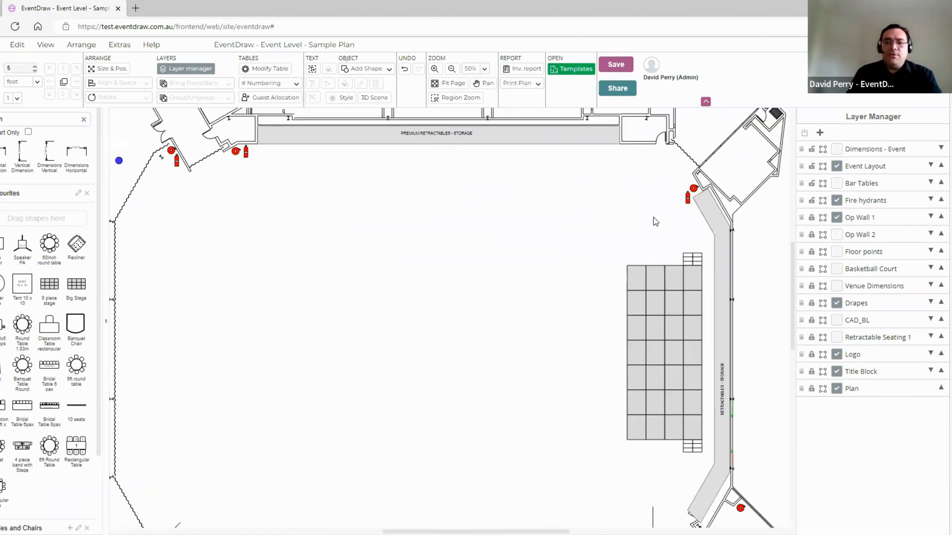
pyautogui.scroll(-1, 642, 218)
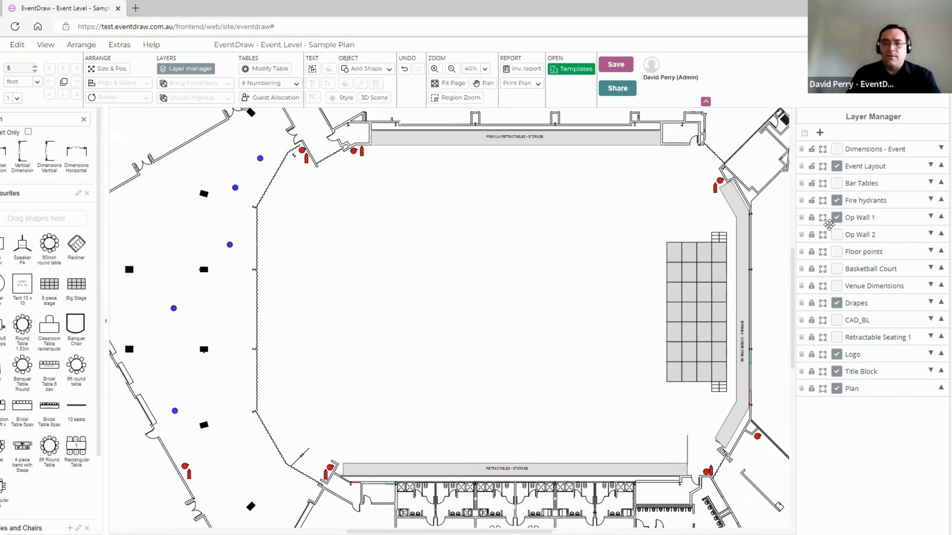
# Show the CAD_BL and Retractable Seating 1 layers, examine the numbered seat rows, and hide both layers again.
pyautogui.click(837, 321)
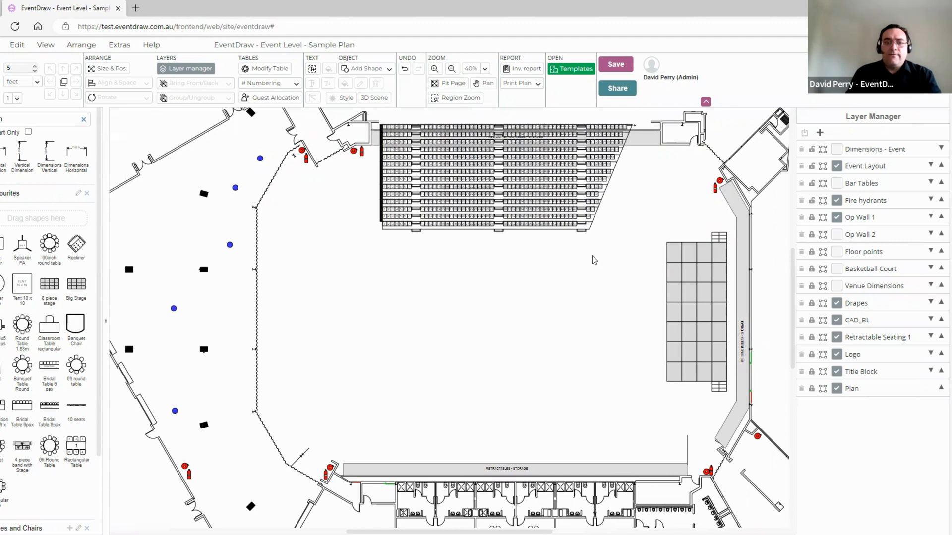
pyautogui.moveTo(579, 266); pyautogui.dragTo(562, 281)
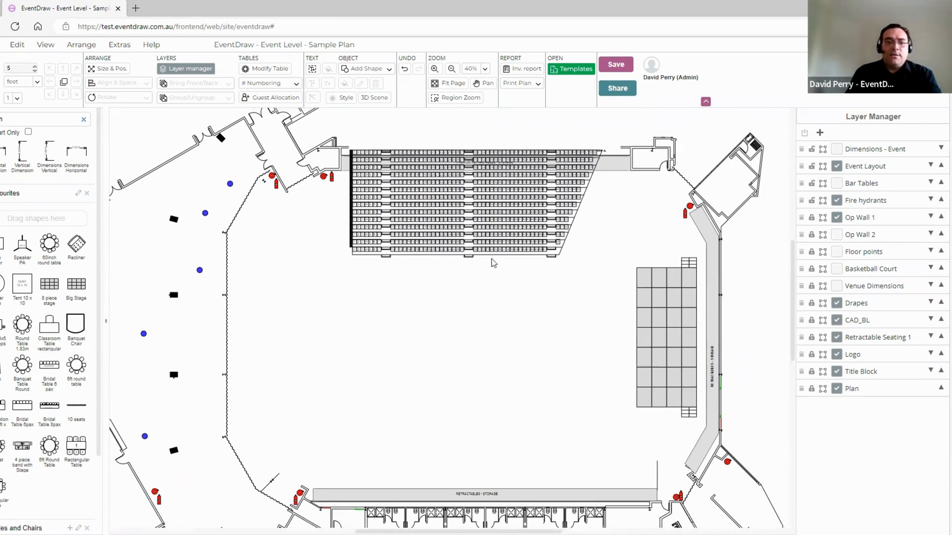
pyautogui.scroll(1, 487, 257)
pyautogui.scroll(2, 486, 257)
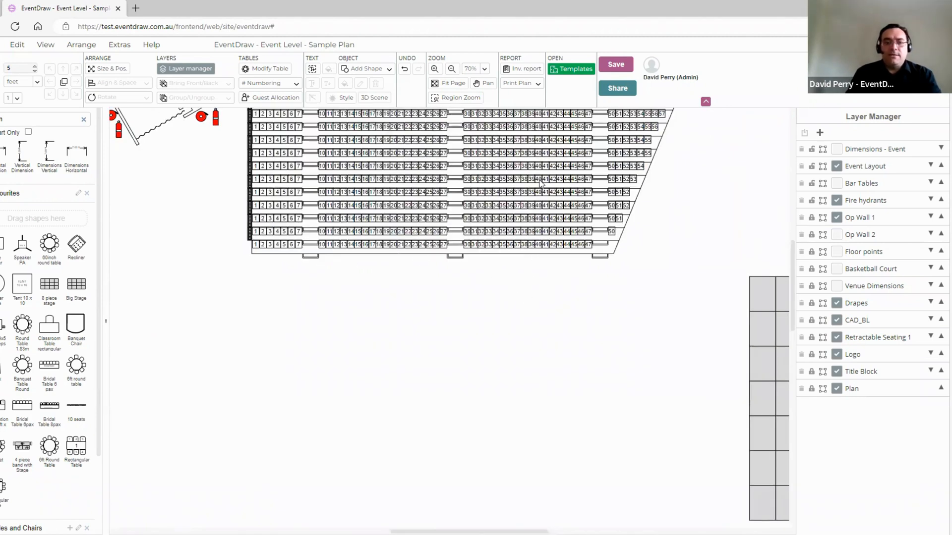
pyautogui.scroll(3, 544, 278)
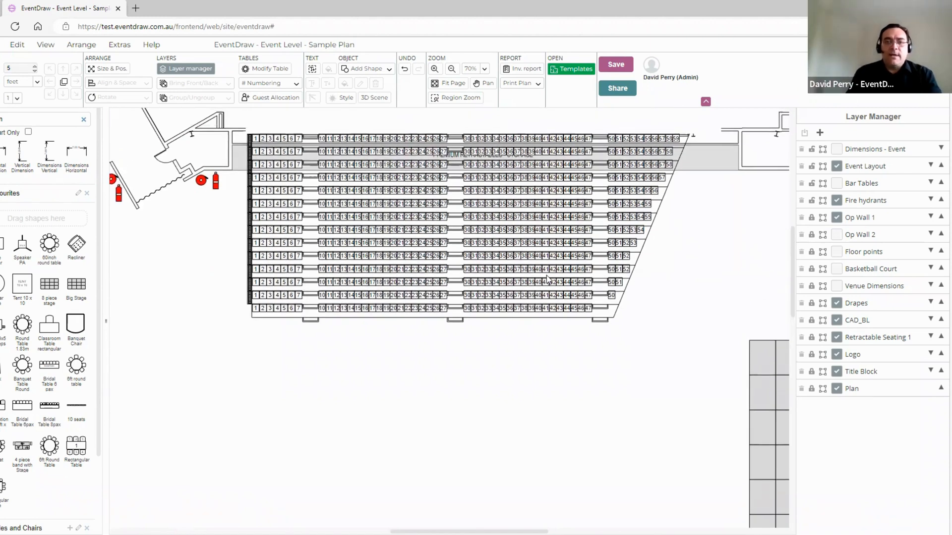
pyautogui.scroll(-3, 548, 279)
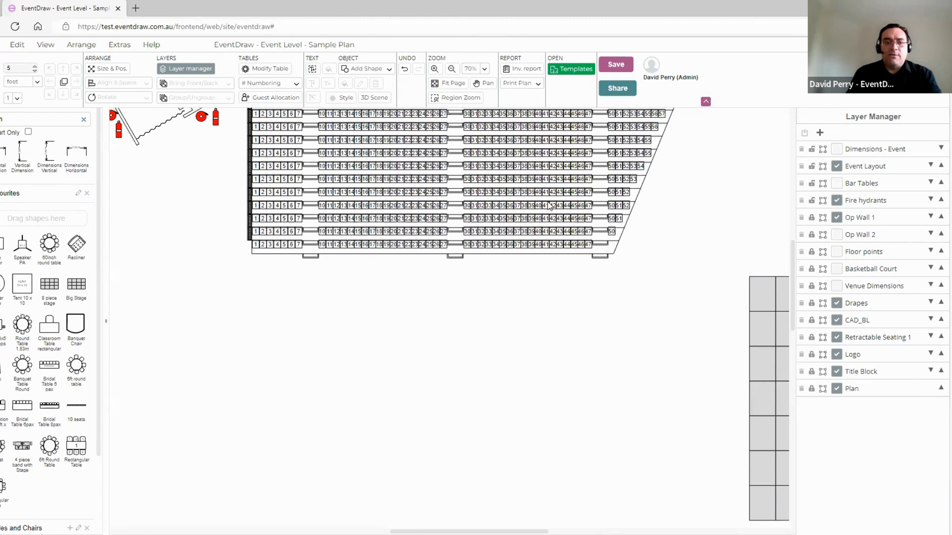
pyautogui.click(837, 320)
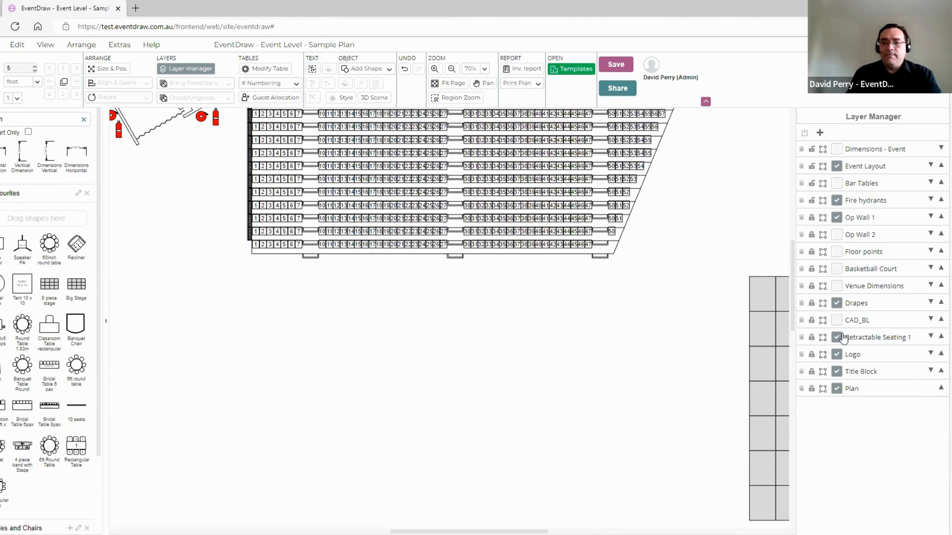
pyautogui.click(837, 337)
pyautogui.scroll(-3, 598, 253)
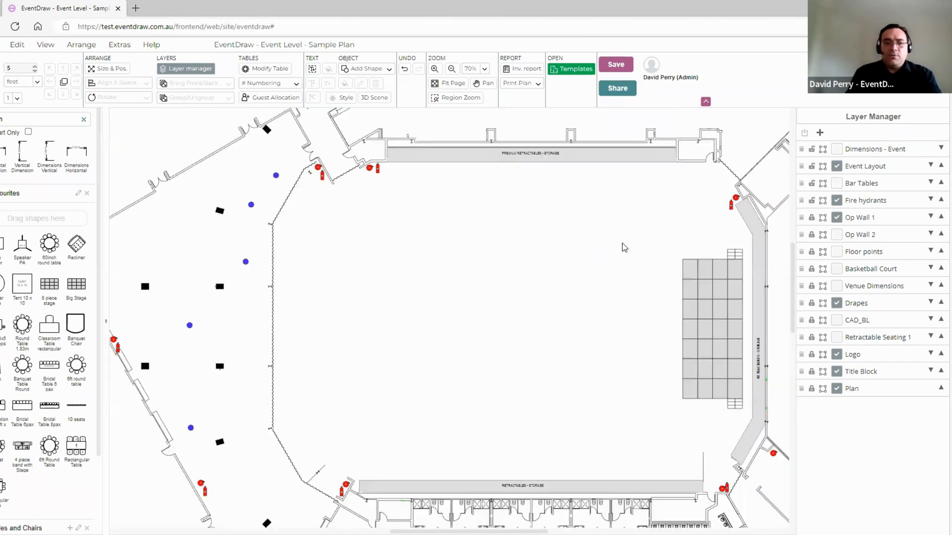
# Show the Bar Tables layer in the foyer area beside the hall.
pyautogui.moveTo(630, 251); pyautogui.dragTo(629, 270)
pyautogui.moveTo(160, 205); pyautogui.dragTo(496, 264)
pyautogui.moveTo(386, 214); pyautogui.dragTo(439, 263)
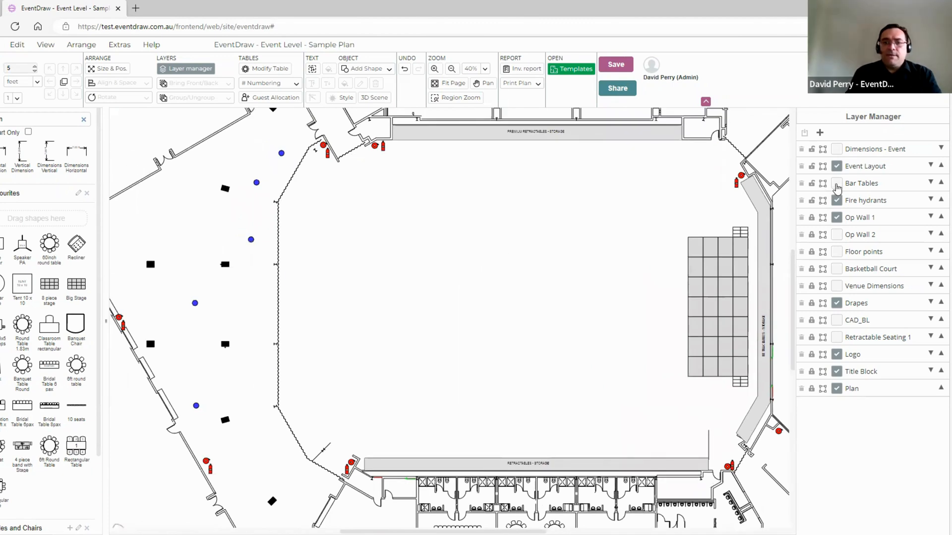
pyautogui.click(837, 186)
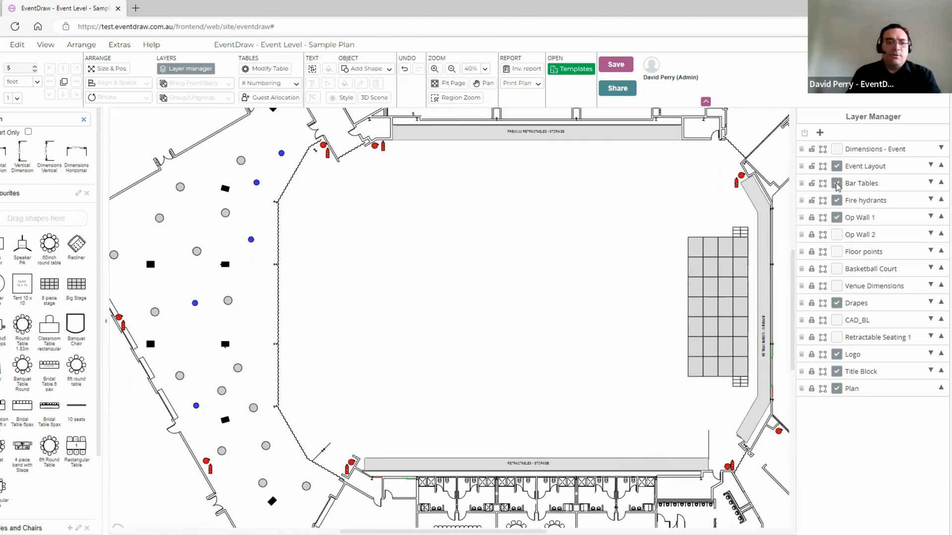
# Try moving a single bar table a short way down between the foyer columns, and undo the move.
pyautogui.click(225, 214)
pyautogui.moveTo(225, 215); pyautogui.dragTo(225, 236)
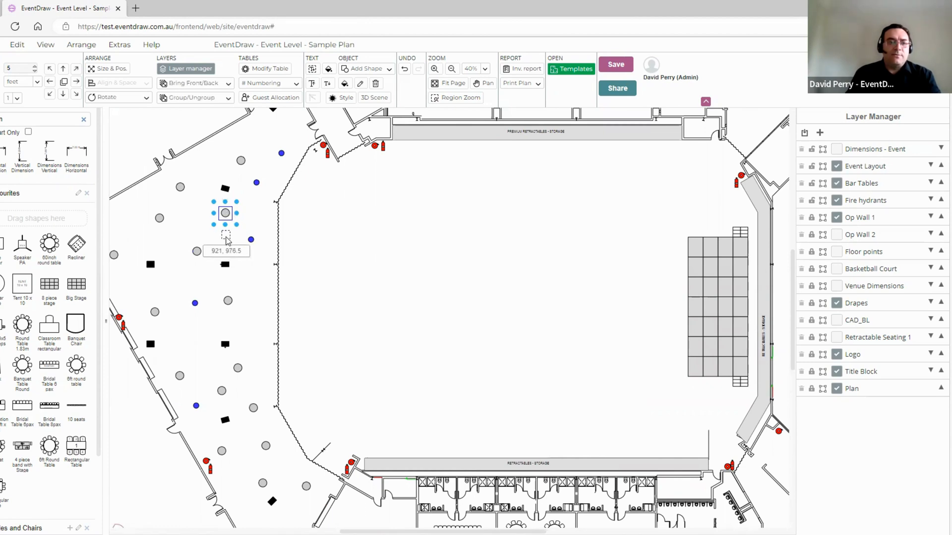
pyautogui.hotkey('ctrl', 'z')
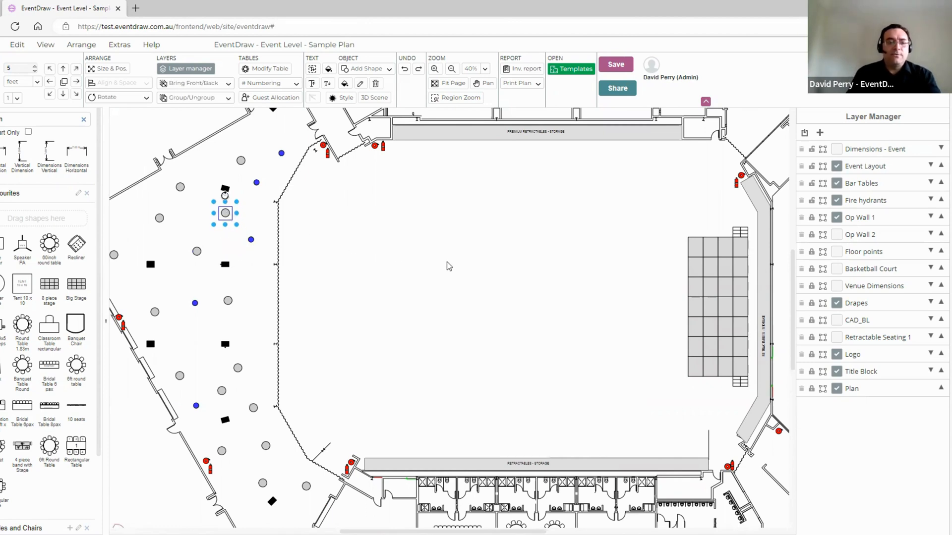
# Try selecting foyer bar tables with a selection window and one by one, and clear the selection.
pyautogui.moveTo(449, 266); pyautogui.dragTo(485, 266)
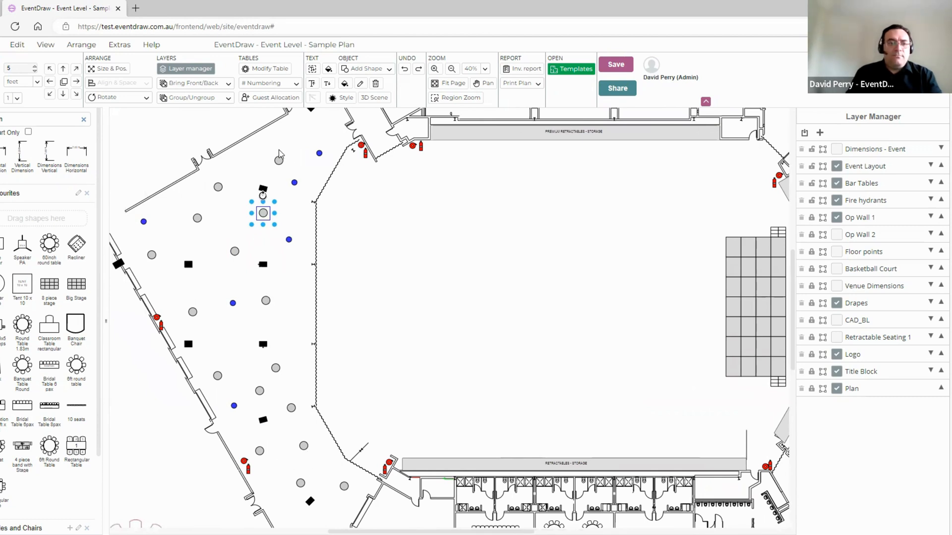
pyautogui.click(187, 205)
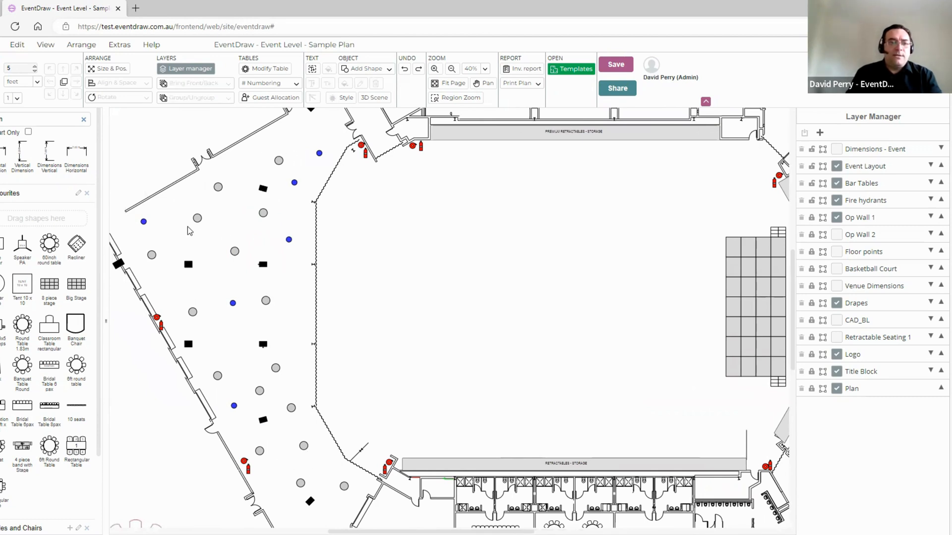
pyautogui.moveTo(183, 185); pyautogui.dragTo(305, 288)
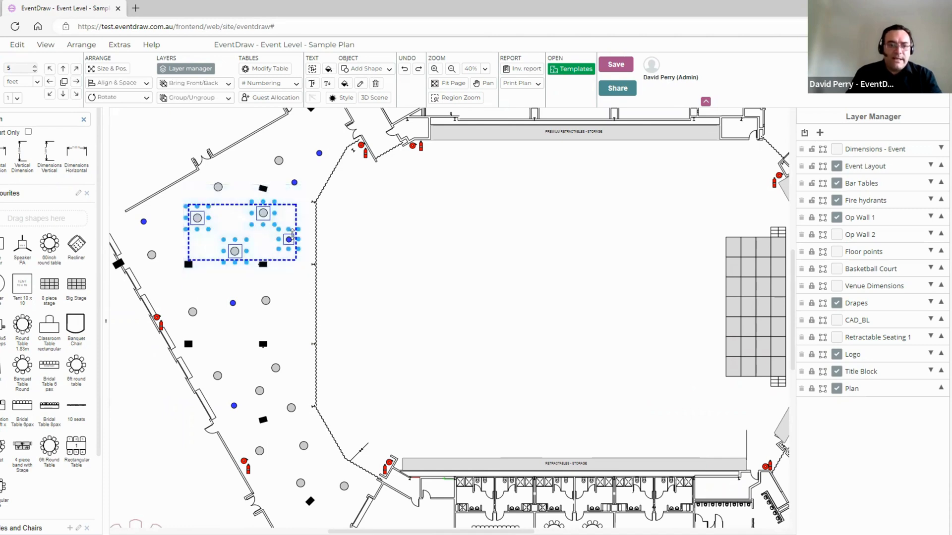
pyautogui.click(293, 255)
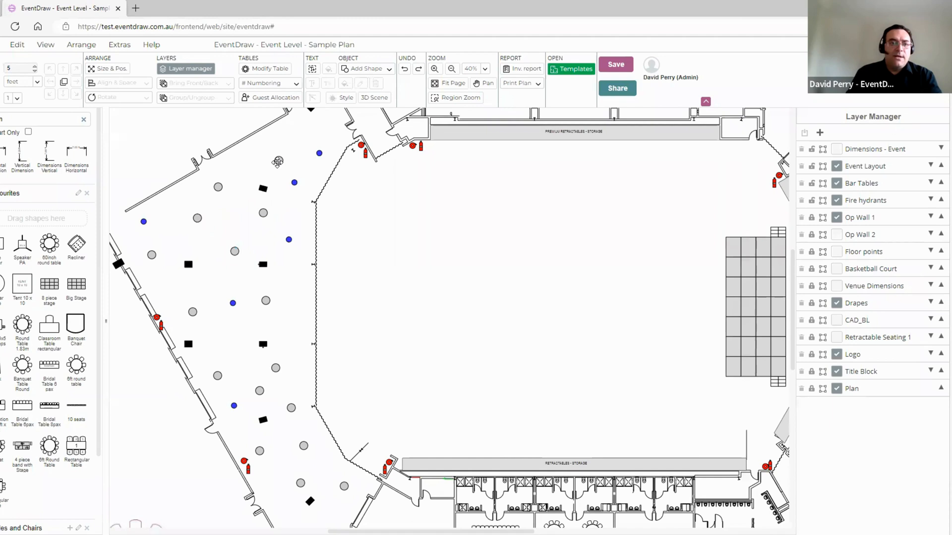
pyautogui.click(279, 160)
pyautogui.keyDown('shift'); pyautogui.click(221, 187); pyautogui.keyUp('shift')
pyautogui.keyDown('shift'); pyautogui.click(263, 213); pyautogui.keyUp('shift')
pyautogui.click(432, 260)
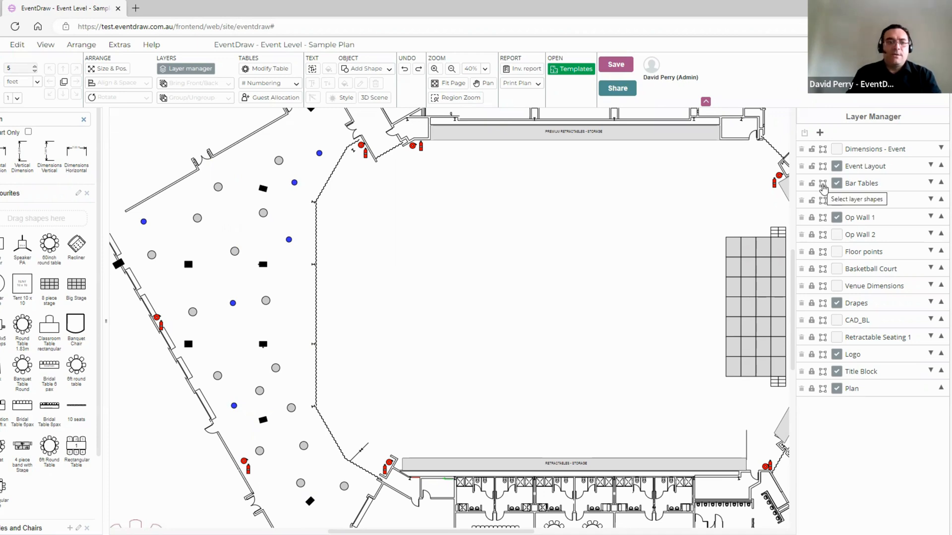
# Select all shapes on the Bar Tables layer and set their fill colour to green 99FF33.
pyautogui.click(823, 187)
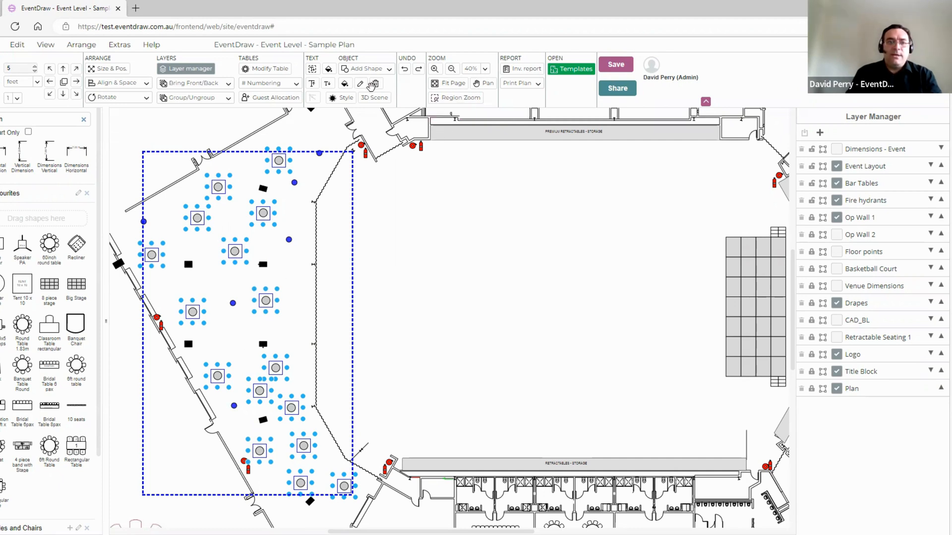
pyautogui.click(346, 84)
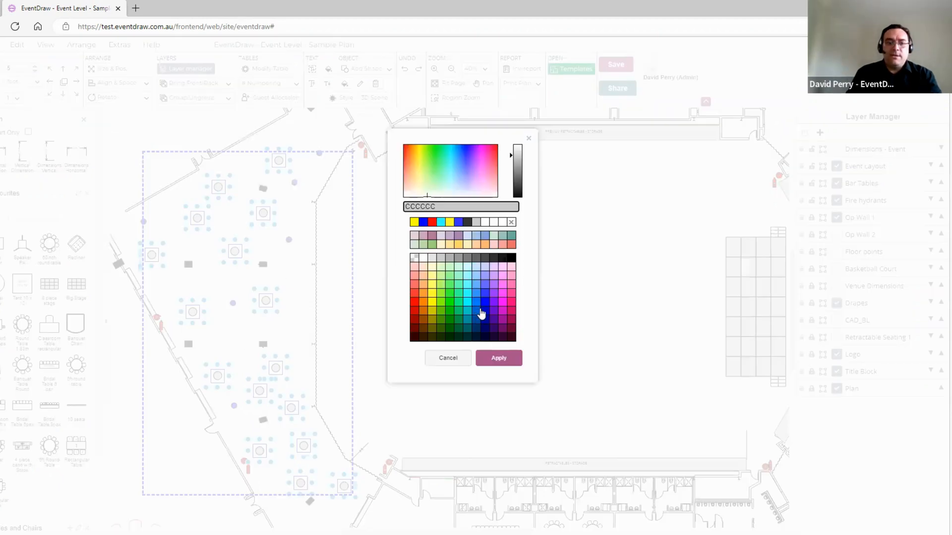
pyautogui.click(441, 296)
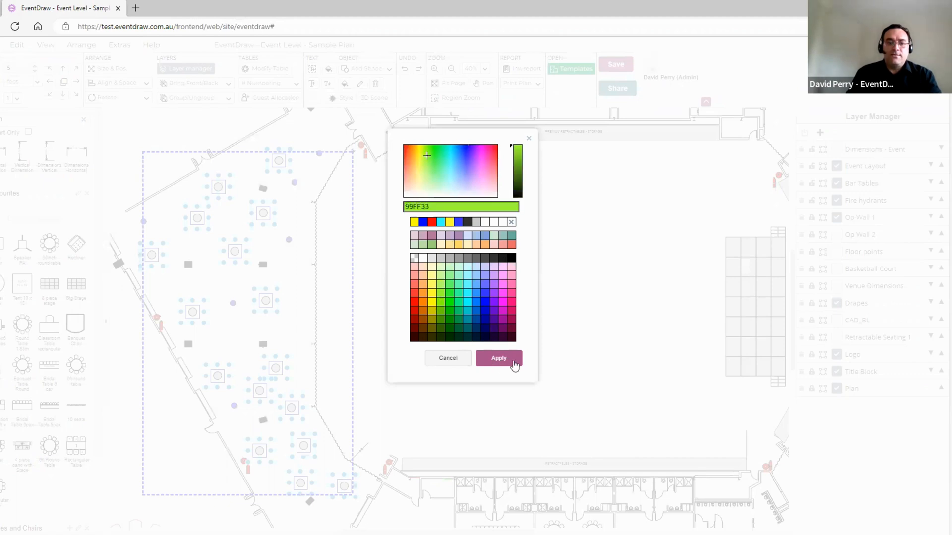
pyautogui.click(502, 356)
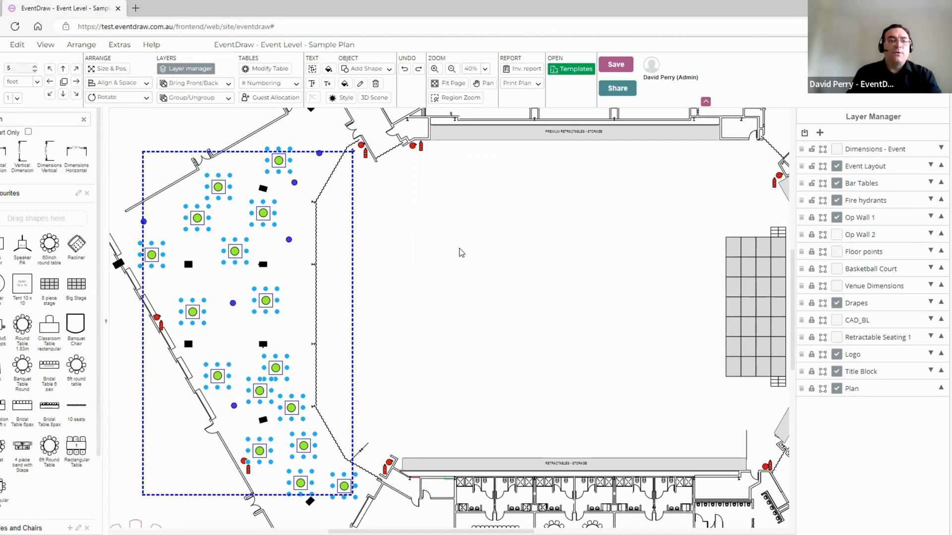
# Delete all the selected bar tables, undo the deletion, and clear the selection.
pyautogui.press('Delete')
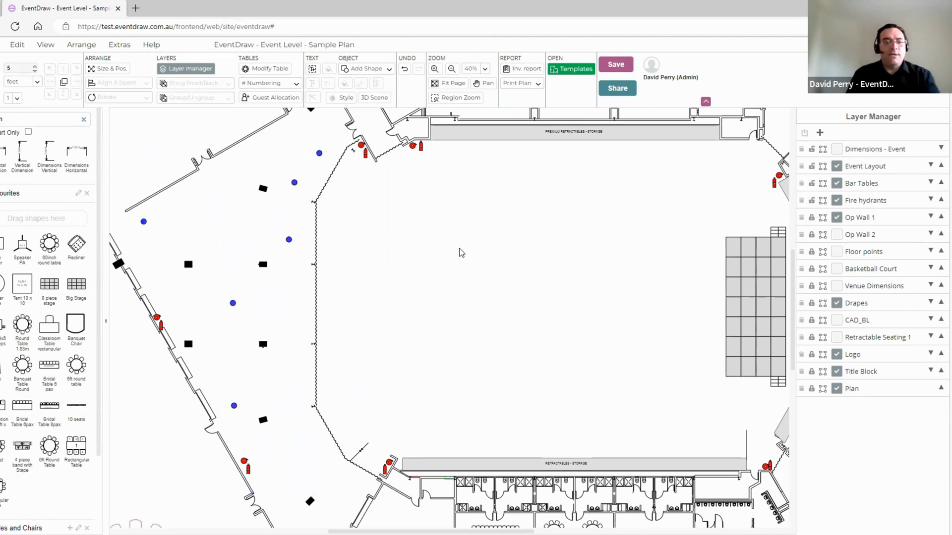
pyautogui.hotkey('ctrl', 'z')
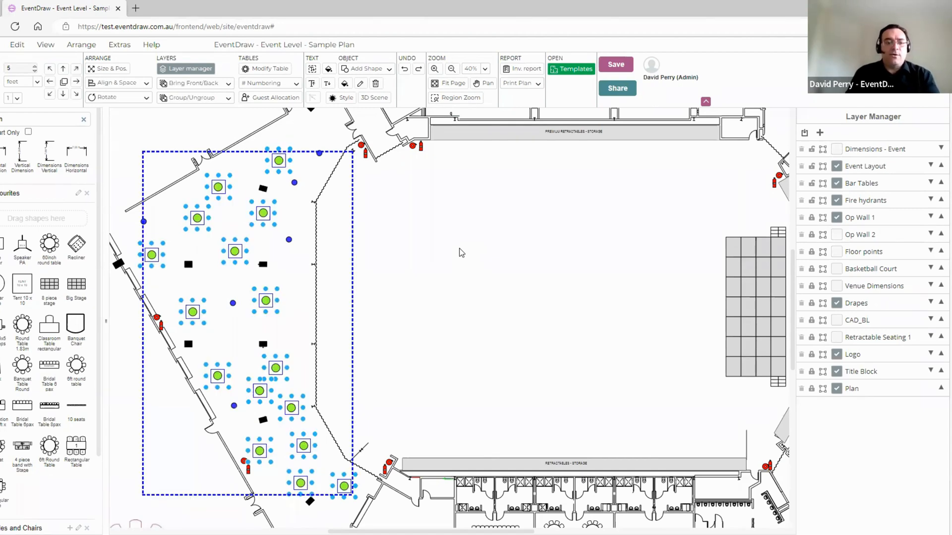
pyautogui.moveTo(515, 238)
pyautogui.mouseDown()
pyautogui.moveTo(497, 241)
pyautogui.moveTo(513, 247)
pyautogui.moveTo(468, 243)
pyautogui.moveTo(524, 233)
pyautogui.mouseUp()
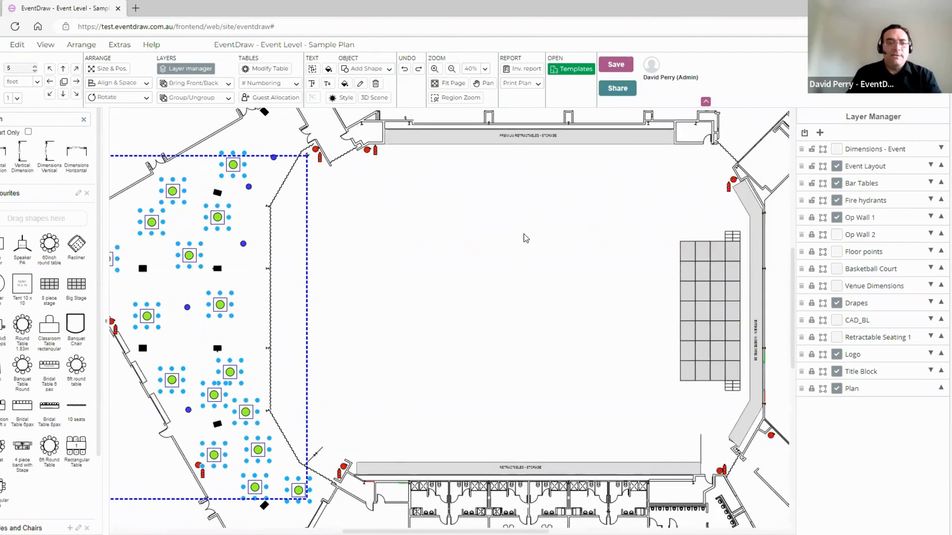
pyautogui.moveTo(450, 245); pyautogui.dragTo(490, 233)
pyautogui.press('Delete')
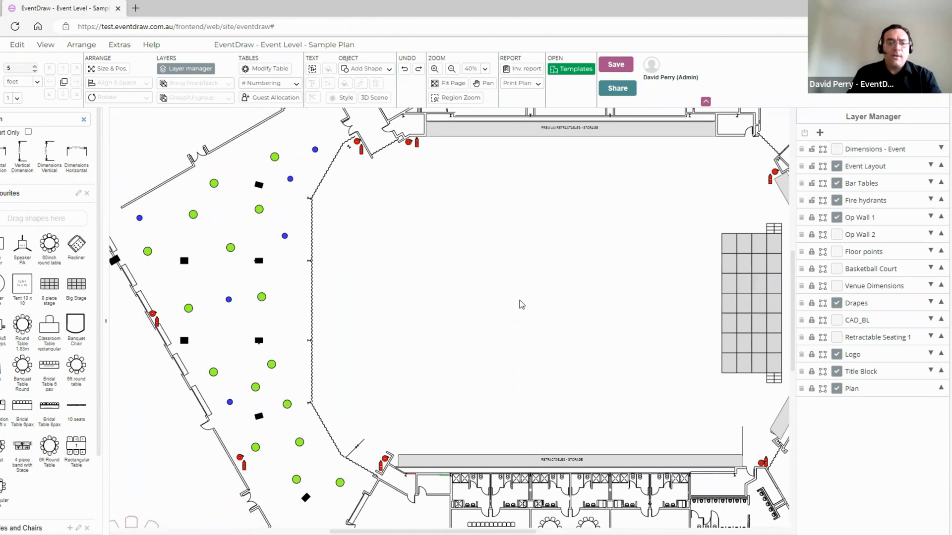
pyautogui.moveTo(561, 266); pyautogui.dragTo(540, 266)
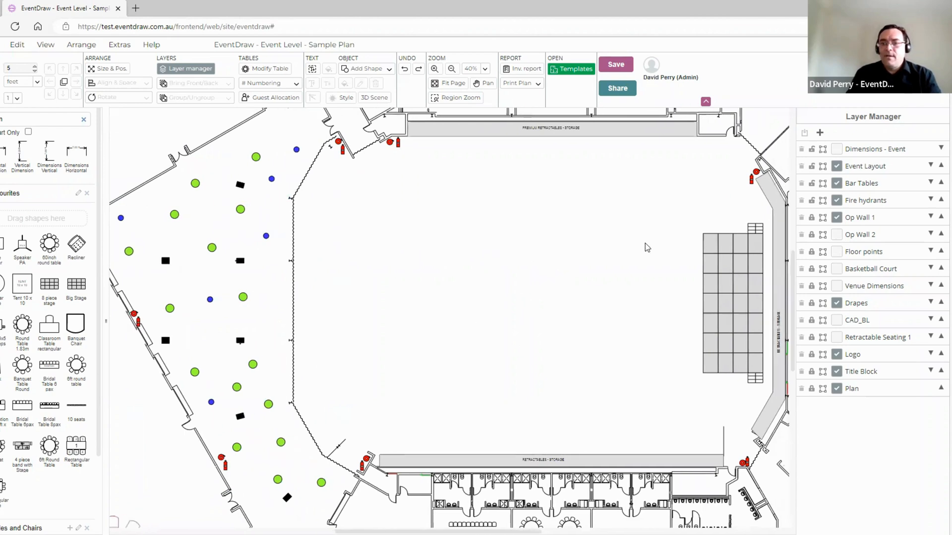
pyautogui.moveTo(646, 247); pyautogui.dragTo(635, 224)
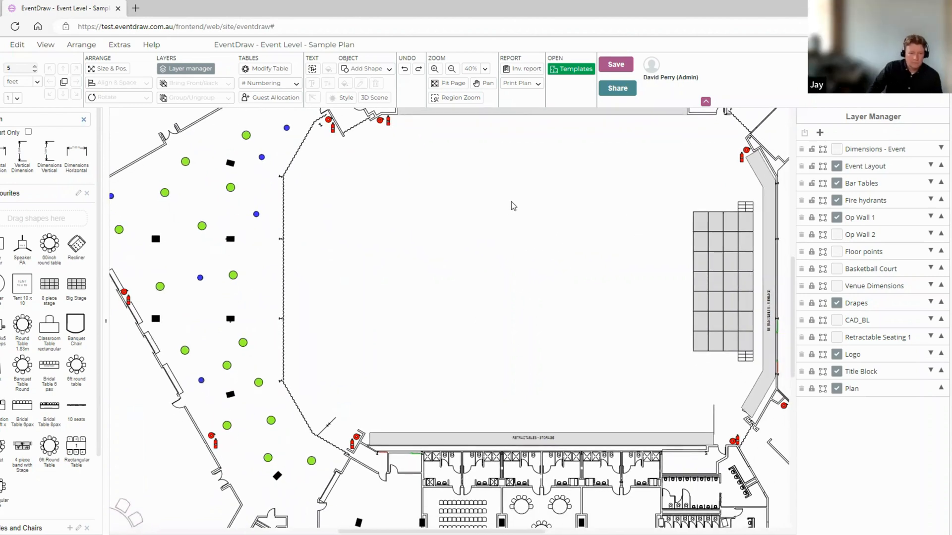
pyautogui.moveTo(516, 206); pyautogui.dragTo(544, 194)
pyautogui.moveTo(571, 310); pyautogui.dragTo(518, 286)
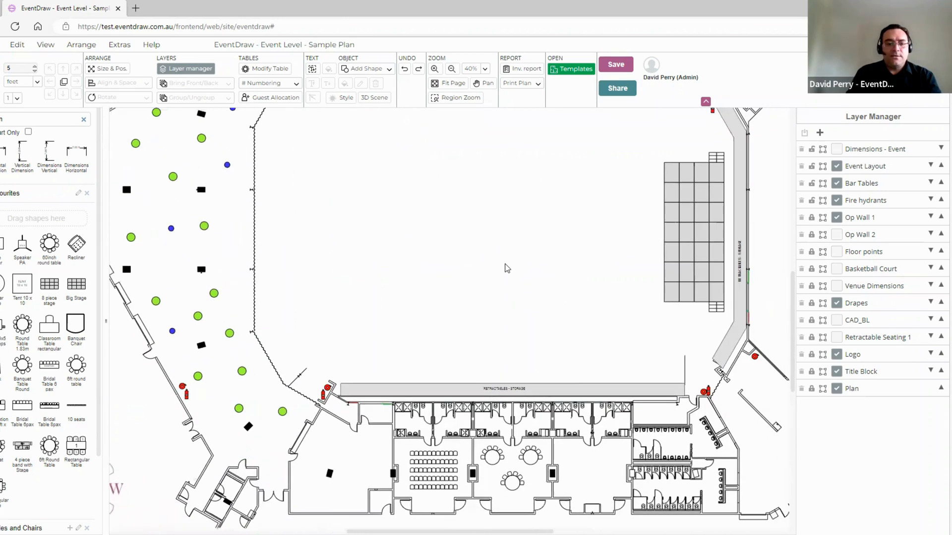
pyautogui.scroll(-1, 505, 266)
pyautogui.moveTo(502, 241); pyautogui.dragTo(497, 258)
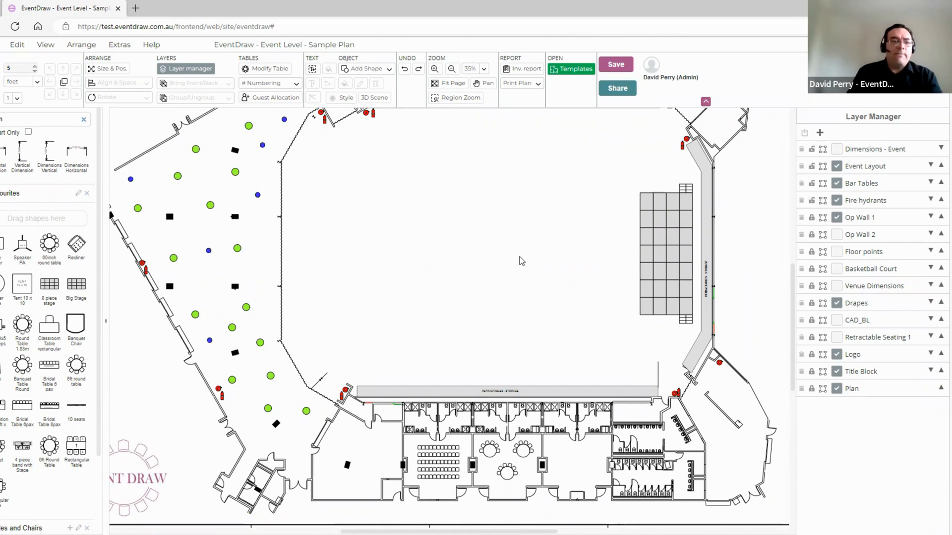
pyautogui.rightClick(519, 262)
pyautogui.click(496, 267)
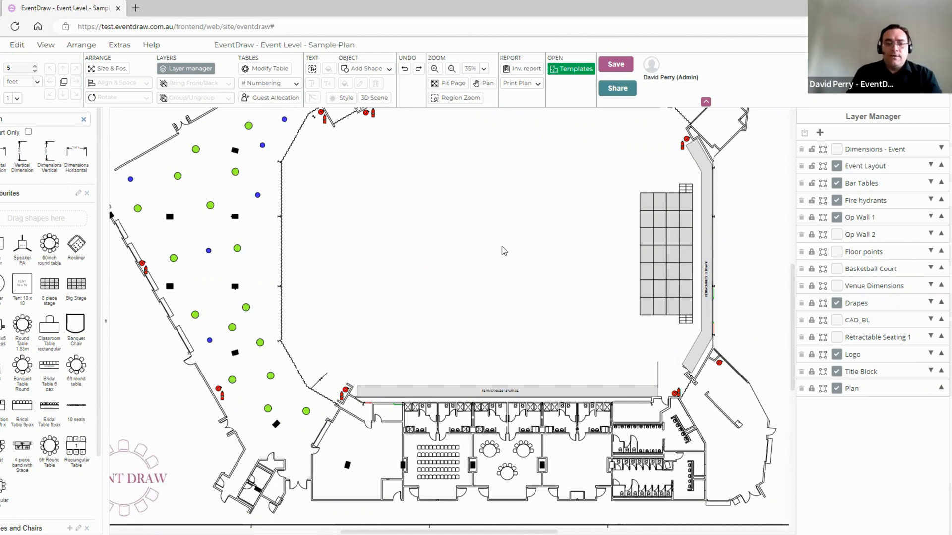
# Mark a PDF print area of about 67 by 54 ft around the theatre-style and round-table rooms below the retractable storage.
pyautogui.scroll(-3, 486, 198)
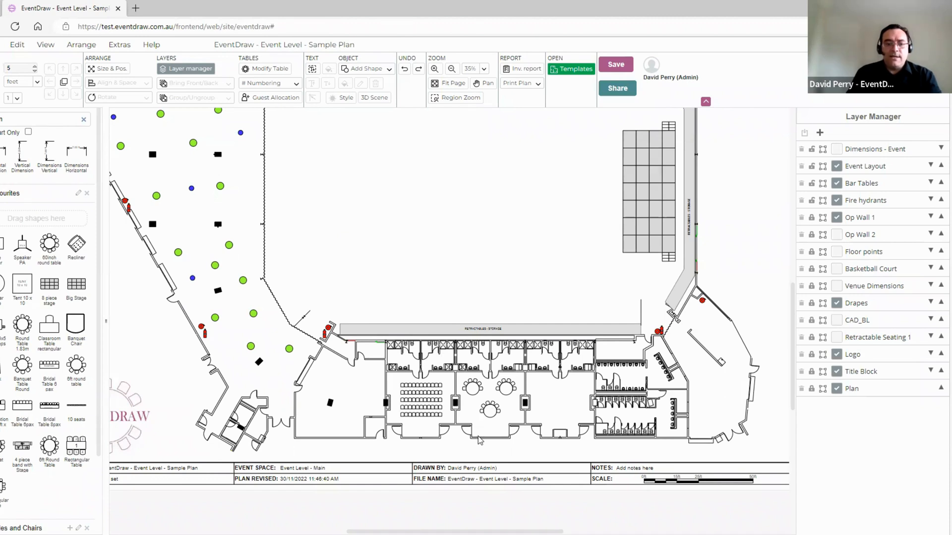
pyautogui.scroll(1, 481, 434)
pyautogui.scroll(3, 481, 431)
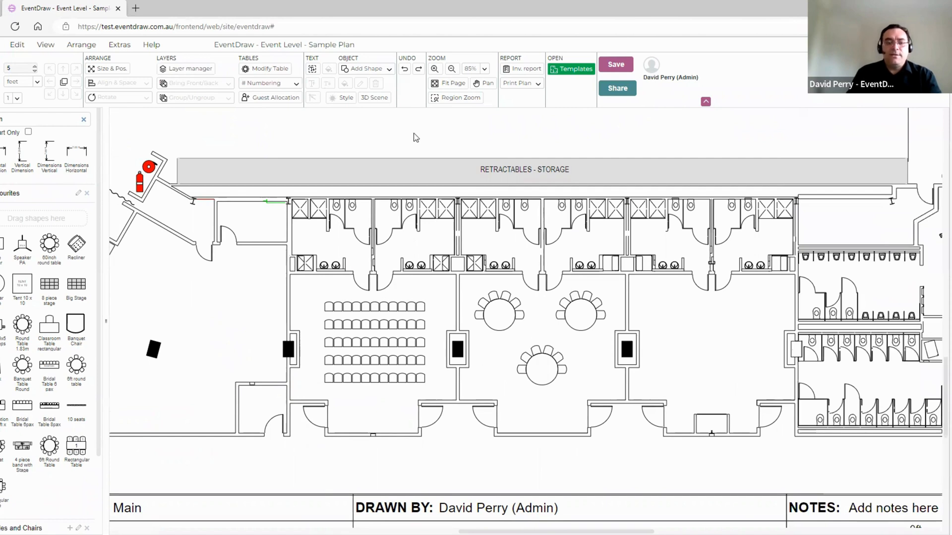
pyautogui.click(539, 84)
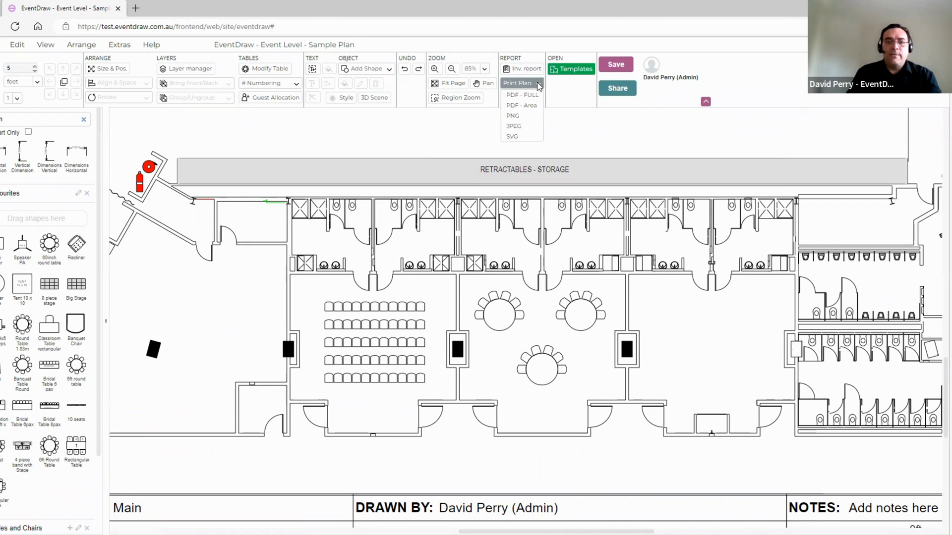
pyautogui.click(529, 106)
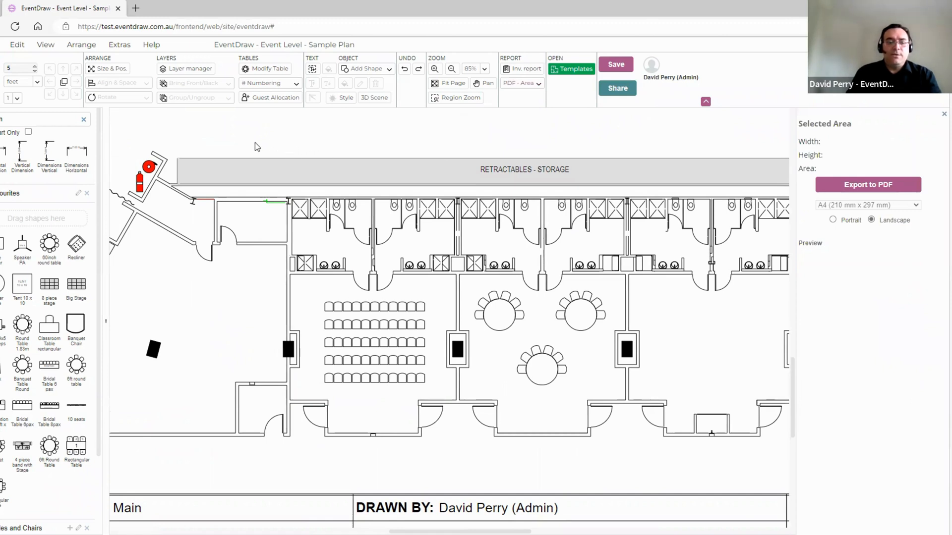
pyautogui.moveTo(256, 141); pyautogui.dragTo(674, 482)
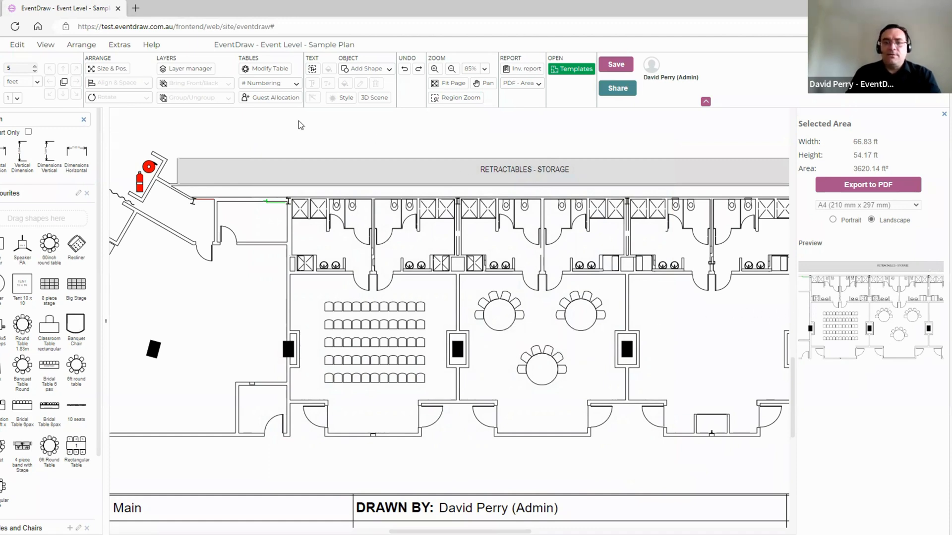
# Mark a smaller PDF print area of about 33 by 36 ft around the round-table room, and close the print area settings.
pyautogui.click(517, 85)
pyautogui.click(535, 107)
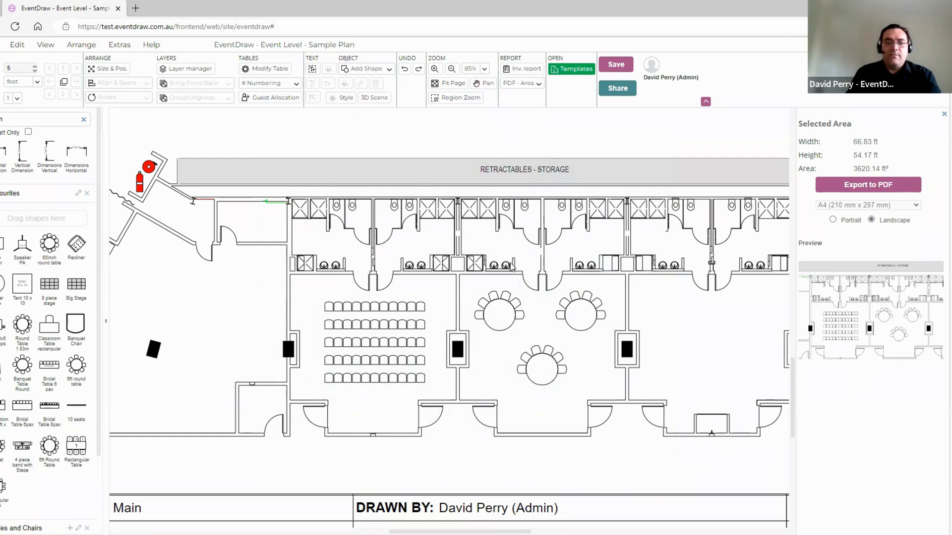
pyautogui.moveTo(449, 238); pyautogui.dragTo(659, 465)
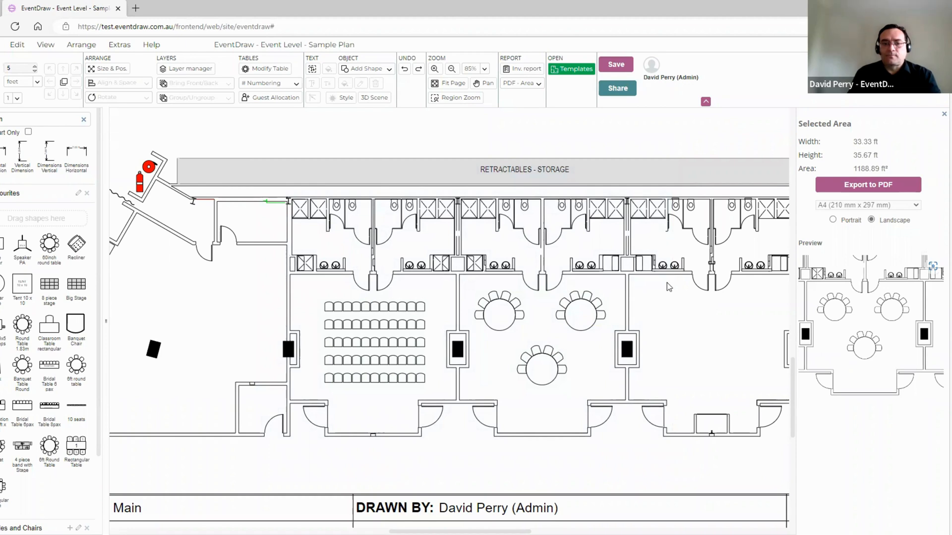
pyautogui.scroll(-5, 396, 313)
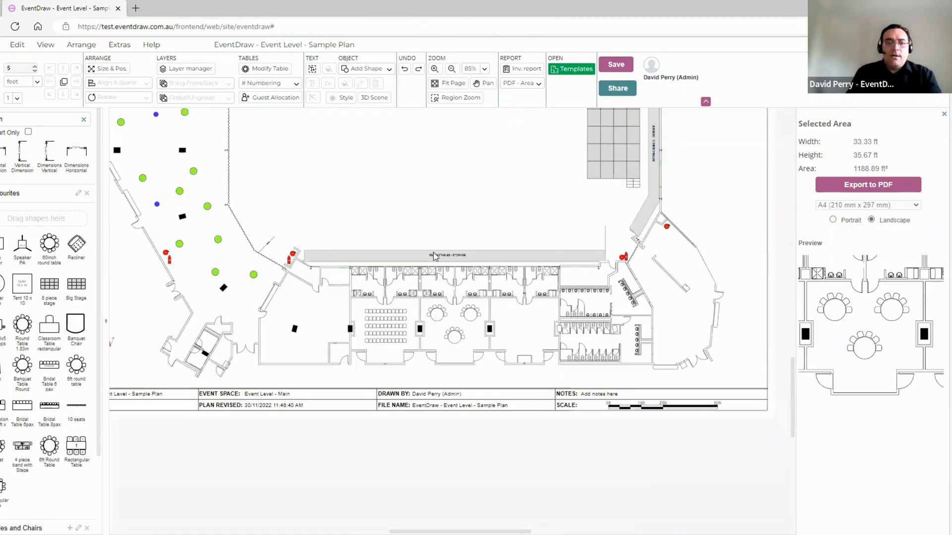
pyautogui.scroll(5, 434, 255)
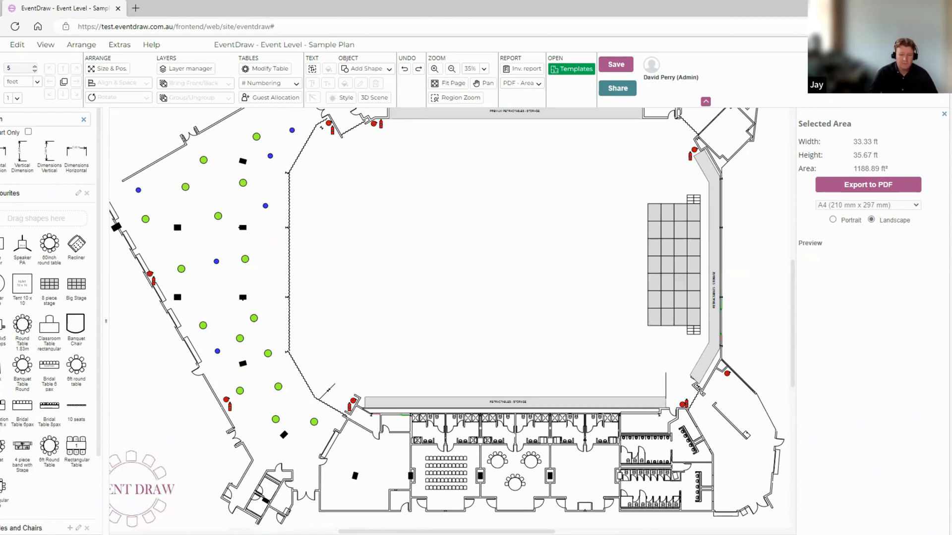
pyautogui.click(945, 116)
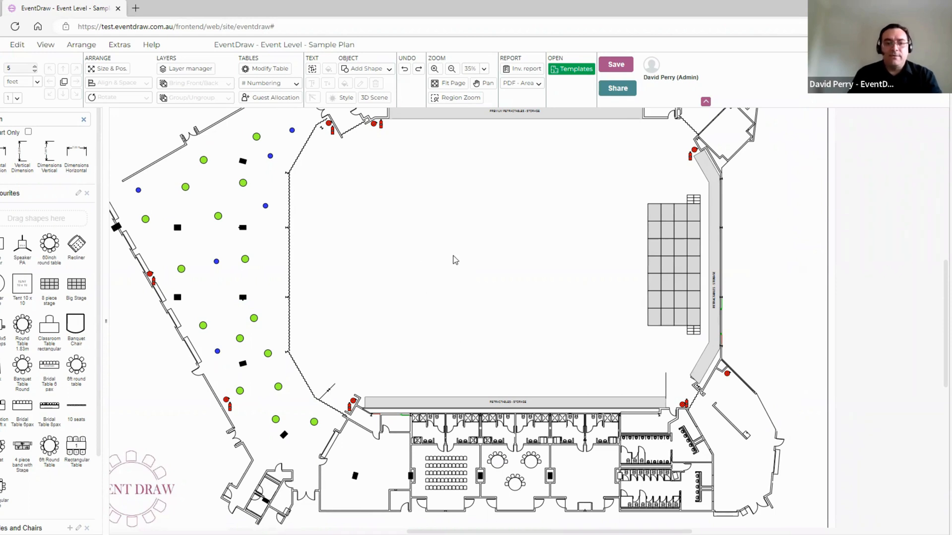
pyautogui.moveTo(452, 255); pyautogui.dragTo(439, 274)
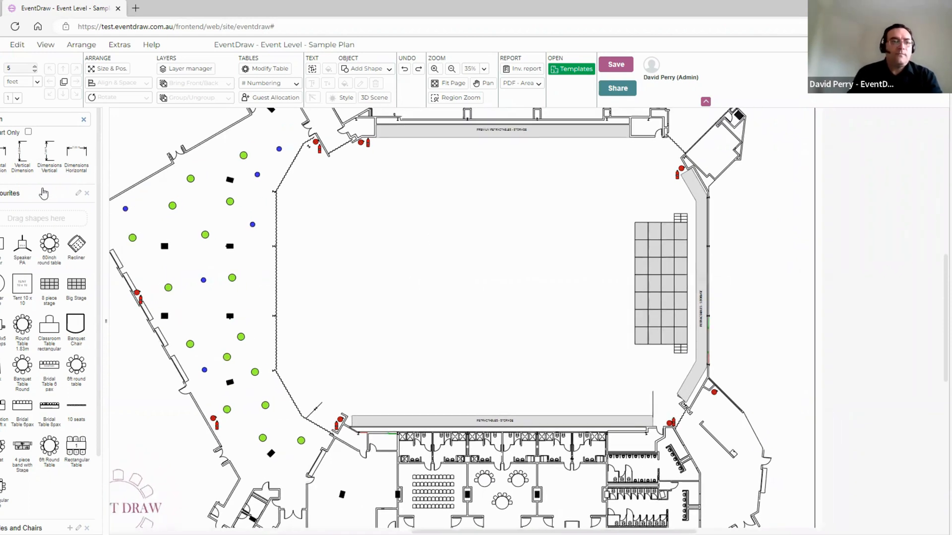
pyautogui.moveTo(50, 250)
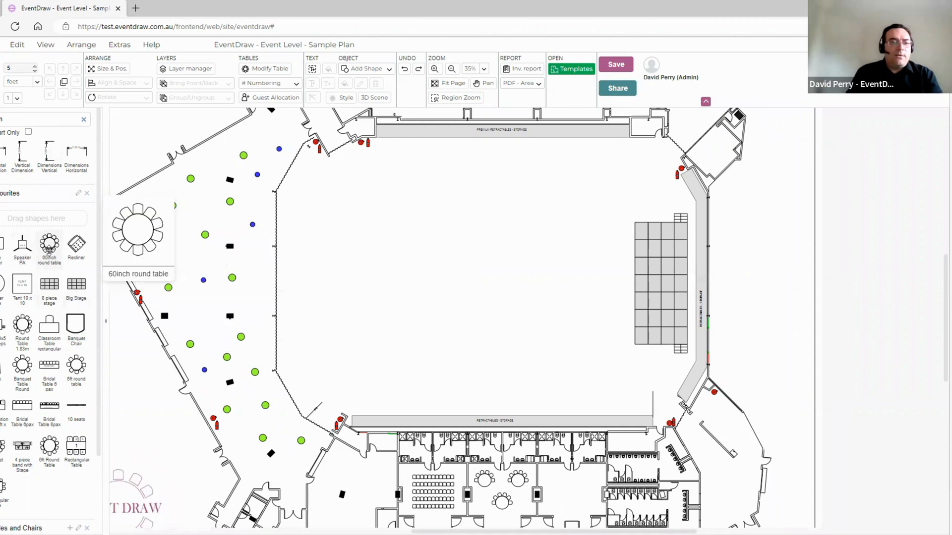
pyautogui.moveTo(74, 323)
pyautogui.moveTo(74, 324); pyautogui.dragTo(454, 220)
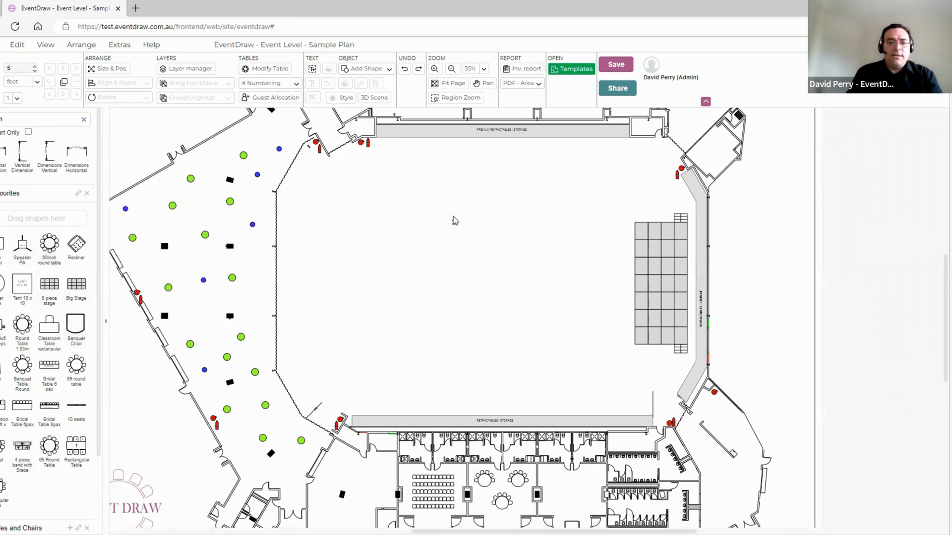
pyautogui.scroll(3, 465, 227)
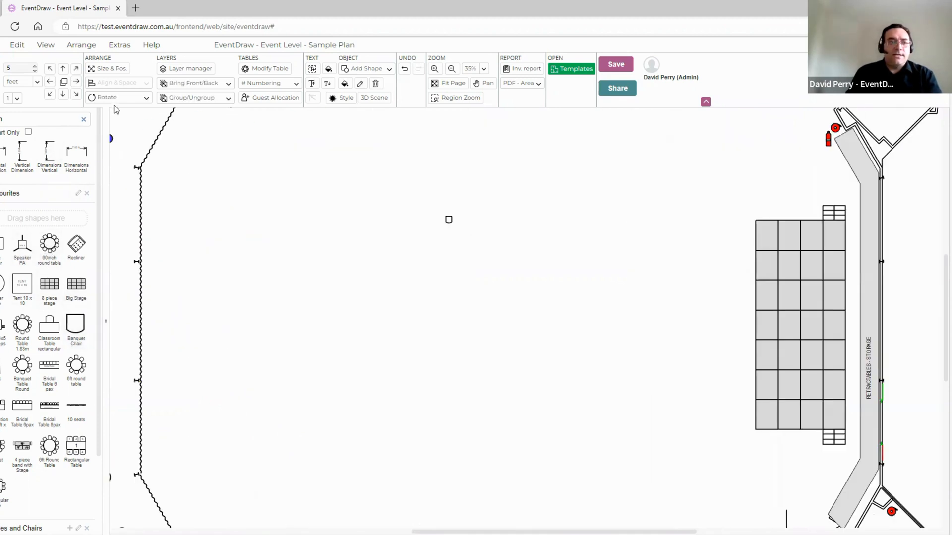
pyautogui.click(117, 99)
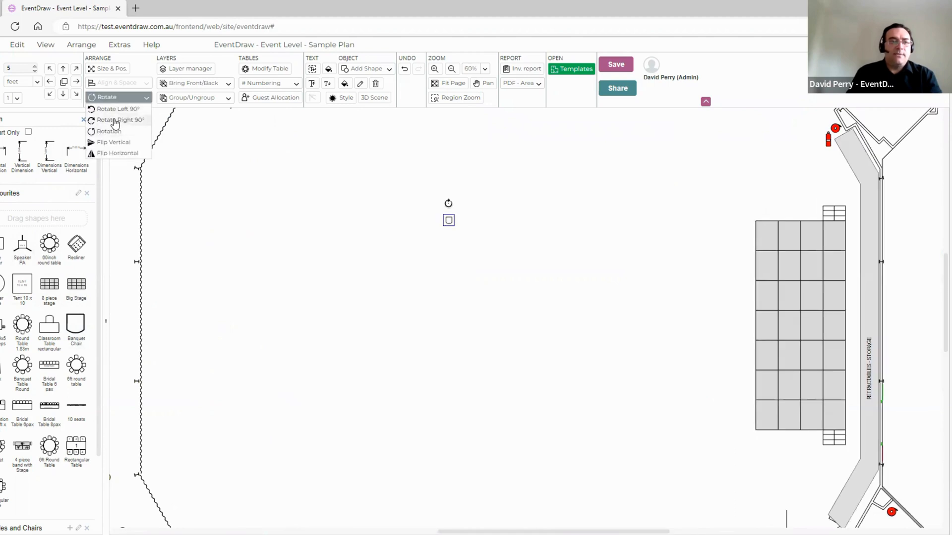
pyautogui.click(117, 120)
pyautogui.moveTo(454, 199); pyautogui.dragTo(578, 297)
pyautogui.moveTo(425, 178); pyautogui.dragTo(600, 350)
pyautogui.press('Delete')
# Set the spacing to 0 feet and place a banquet chair on the main floor, rotated right 90°.
pyautogui.click(27, 68)
pyautogui.write('0')
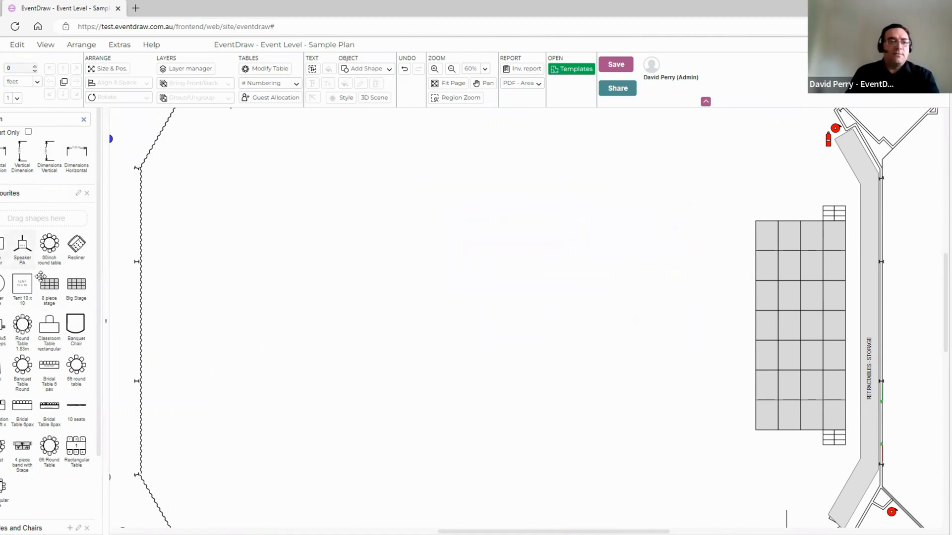
pyautogui.moveTo(70, 322); pyautogui.dragTo(597, 162)
pyautogui.click(110, 95)
pyautogui.click(121, 120)
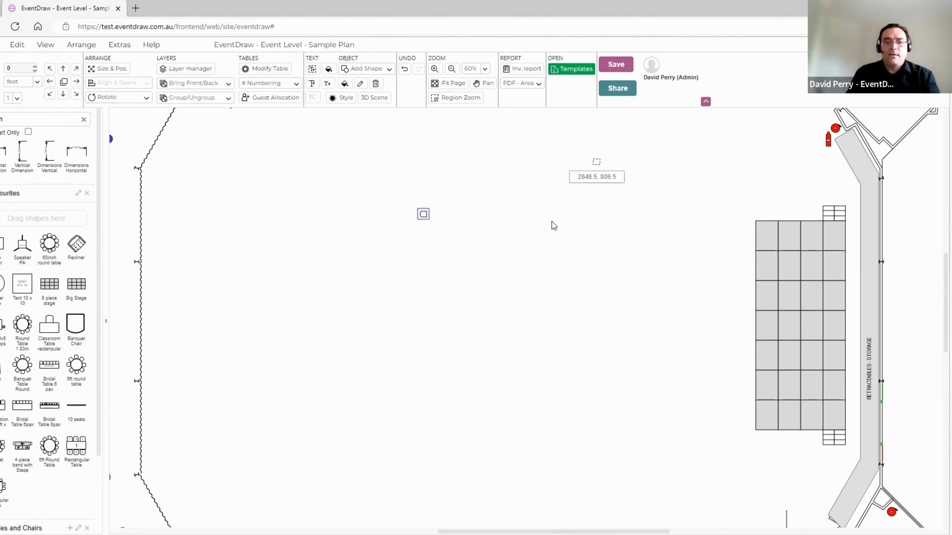
# Fill a 16 by 22 block of banquet chairs facing the stage, and move the block down level with the stage.
pyautogui.moveTo(492, 201); pyautogui.dragTo(694, 352)
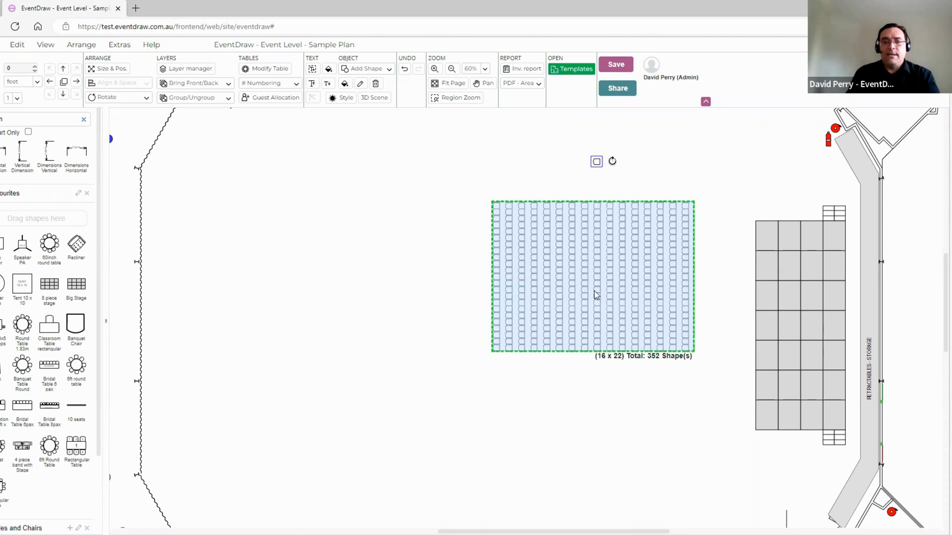
pyautogui.click(589, 263)
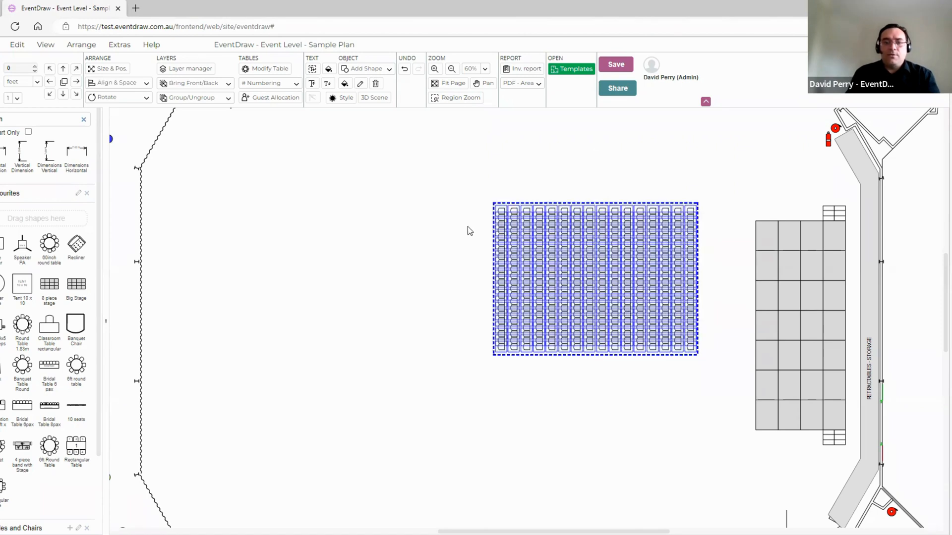
pyautogui.moveTo(597, 266); pyautogui.dragTo(590, 315)
pyautogui.click(398, 222)
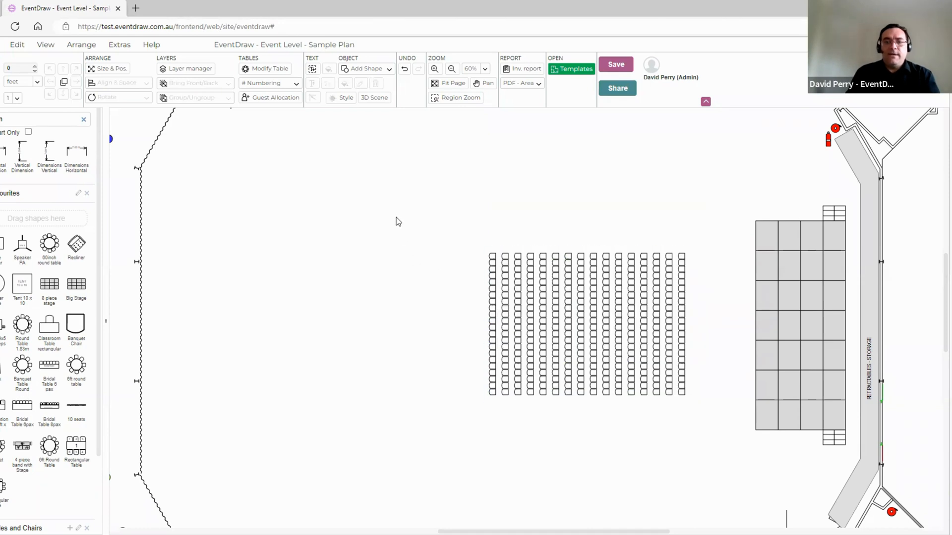
# Open the inventory report and exclude the fire extinguisher at the upper end of the retractable storage behind the stage.
pyautogui.hscroll(3, 531, 178)
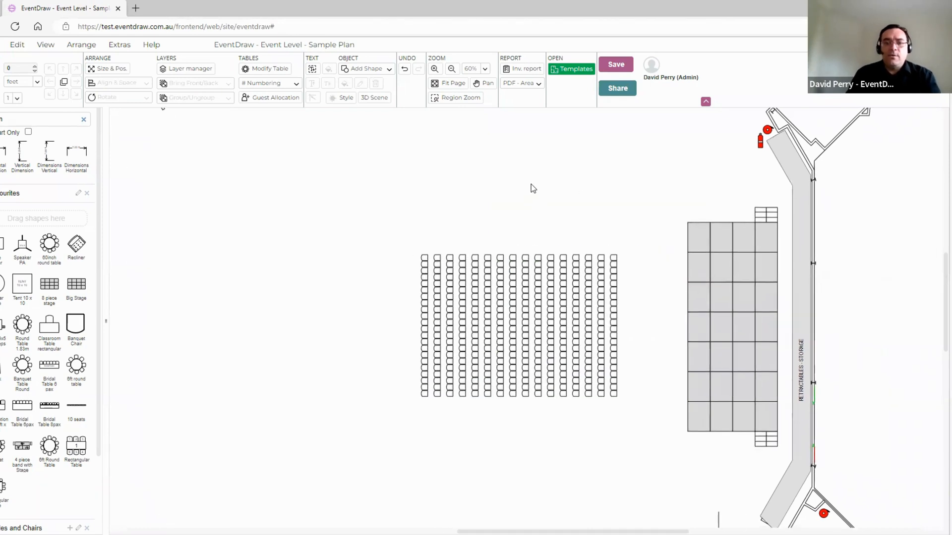
pyautogui.click(524, 68)
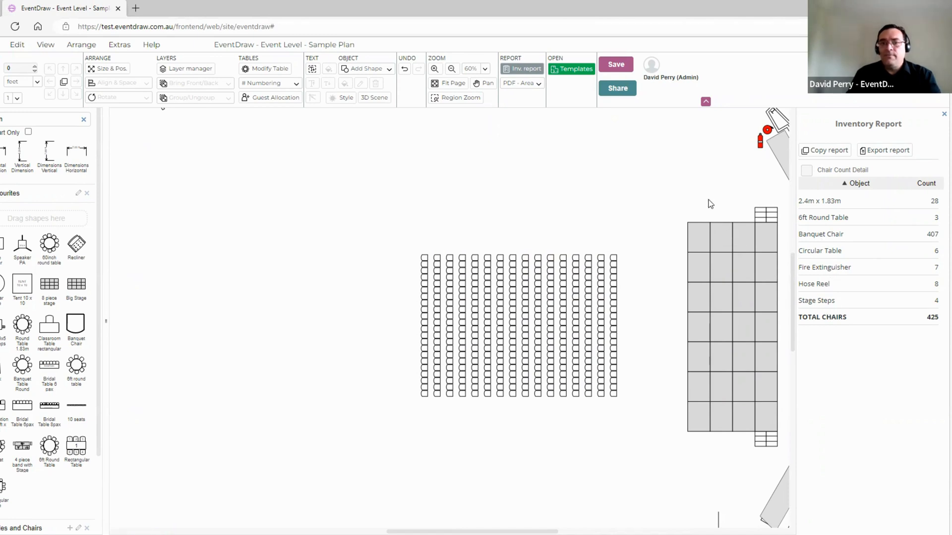
pyautogui.moveTo(687, 179); pyautogui.dragTo(615, 223)
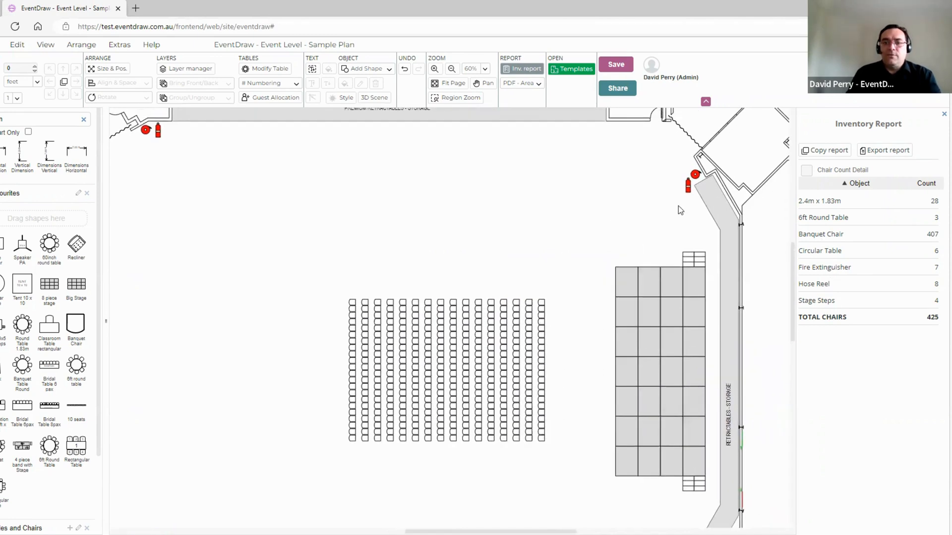
pyautogui.click(686, 186)
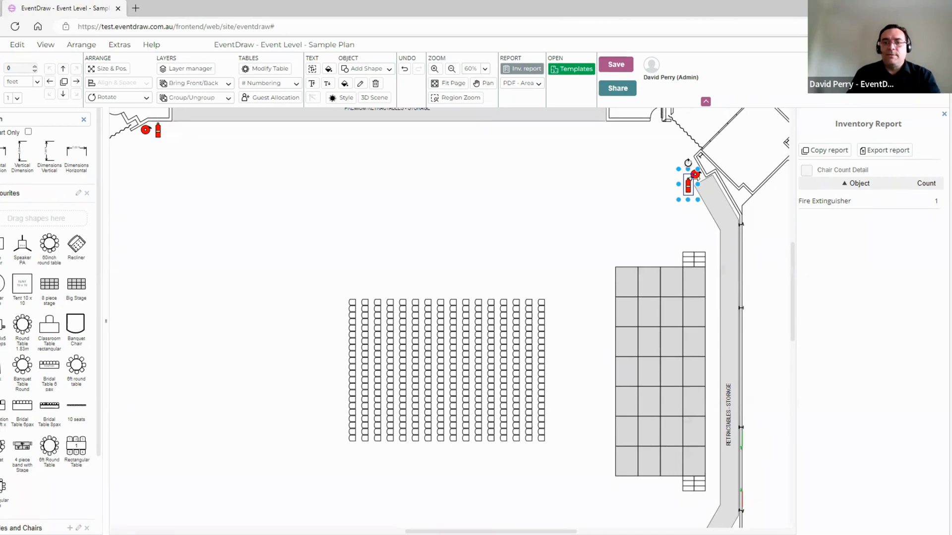
pyautogui.rightClick(686, 188)
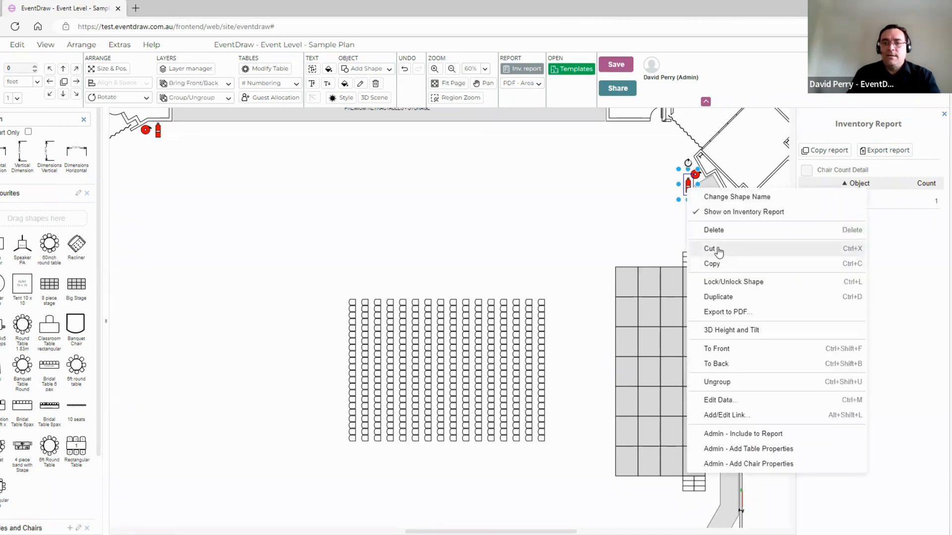
pyautogui.click(720, 217)
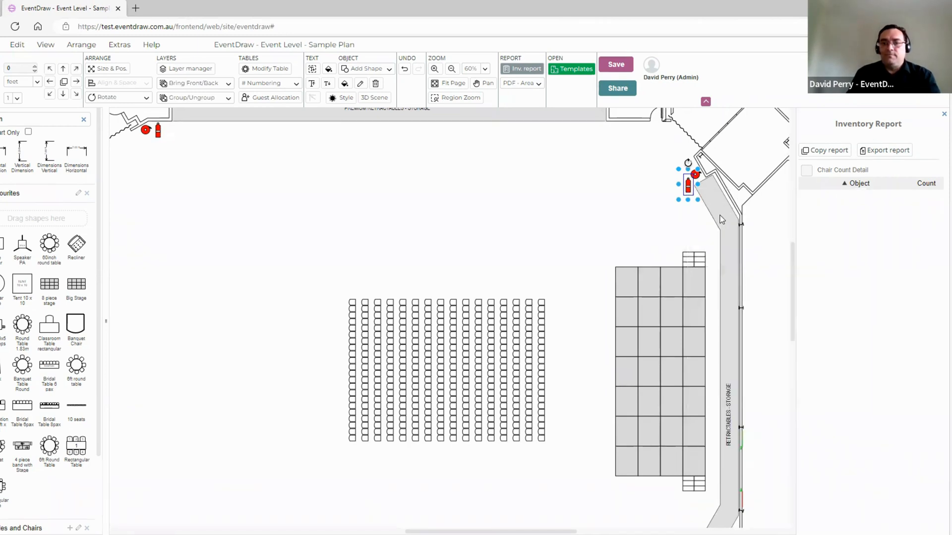
pyautogui.click(585, 227)
pyautogui.moveTo(584, 227); pyautogui.dragTo(566, 187)
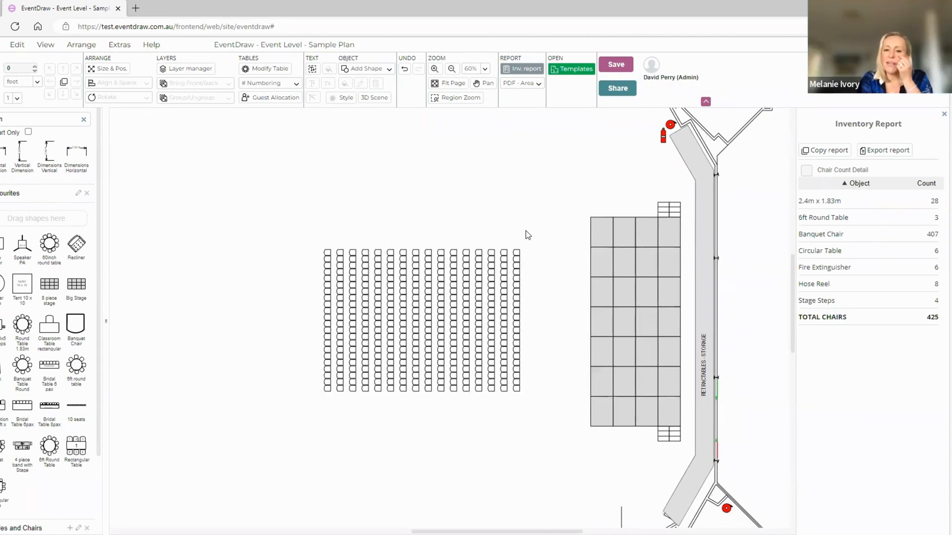
# Close the inventory report and examine the title block under the plan, including its revision date field.
pyautogui.moveTo(485, 217); pyautogui.dragTo(518, 201)
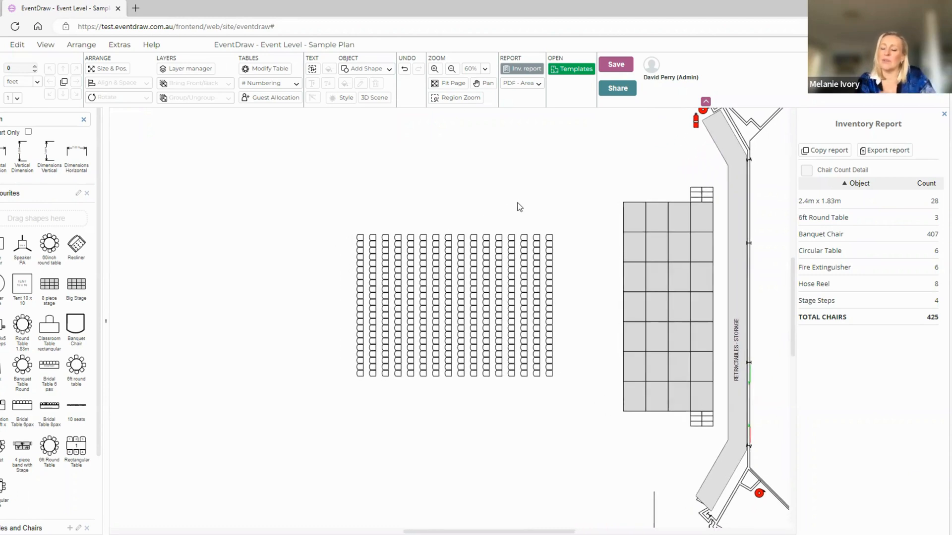
pyautogui.scroll(-2, 521, 204)
pyautogui.moveTo(383, 429); pyautogui.dragTo(473, 241)
pyautogui.moveTo(453, 464)
pyautogui.mouseDown()
pyautogui.moveTo(470, 408)
pyautogui.moveTo(514, 372)
pyautogui.mouseUp()
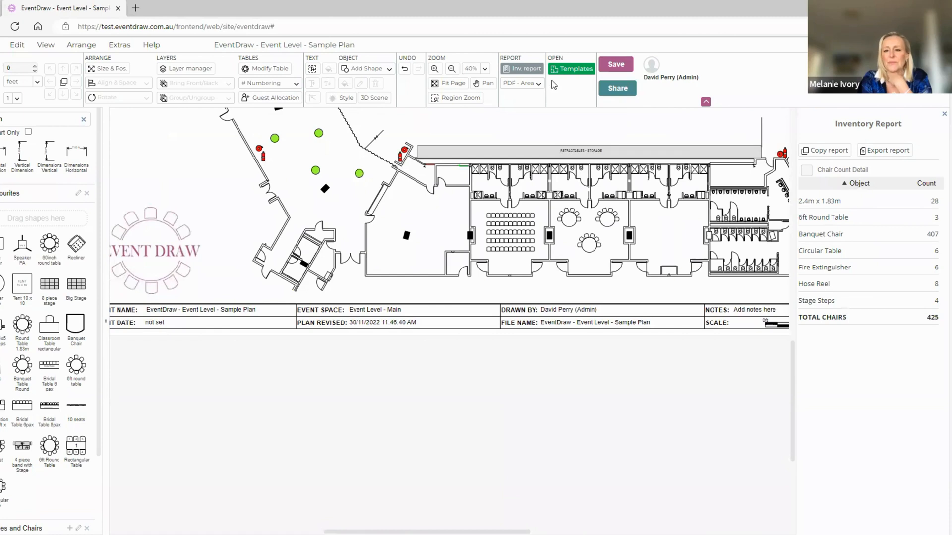
pyautogui.moveTo(513, 404)
pyautogui.mouseDown()
pyautogui.moveTo(529, 380)
pyautogui.moveTo(537, 387)
pyautogui.moveTo(522, 401)
pyautogui.mouseUp()
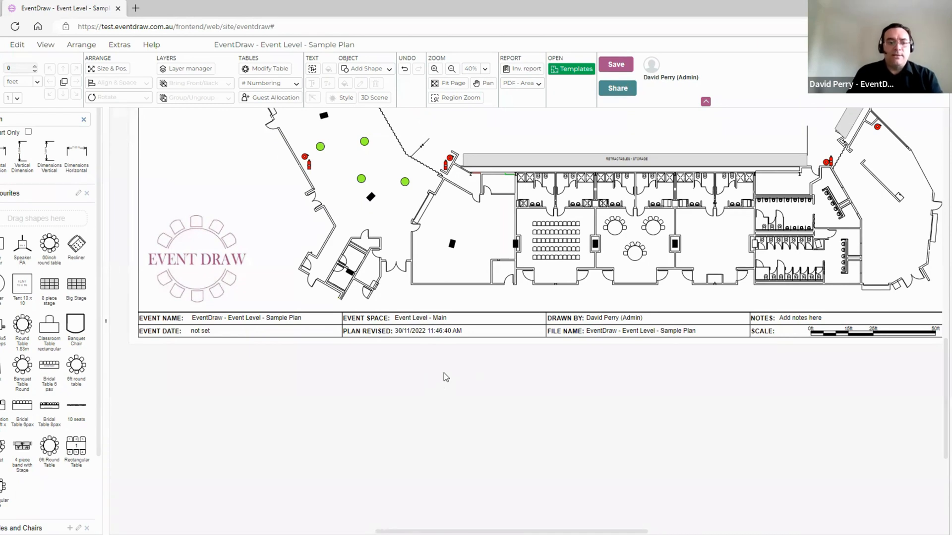
pyautogui.scroll(1, 445, 372)
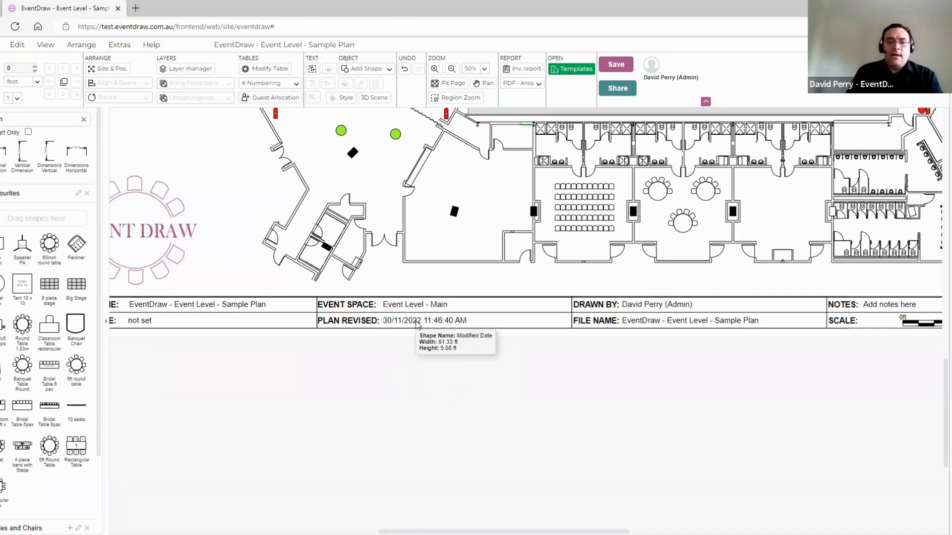
# Hide the Title Block layer and switch it back on.
pyautogui.moveTo(656, 347); pyautogui.dragTo(549, 363)
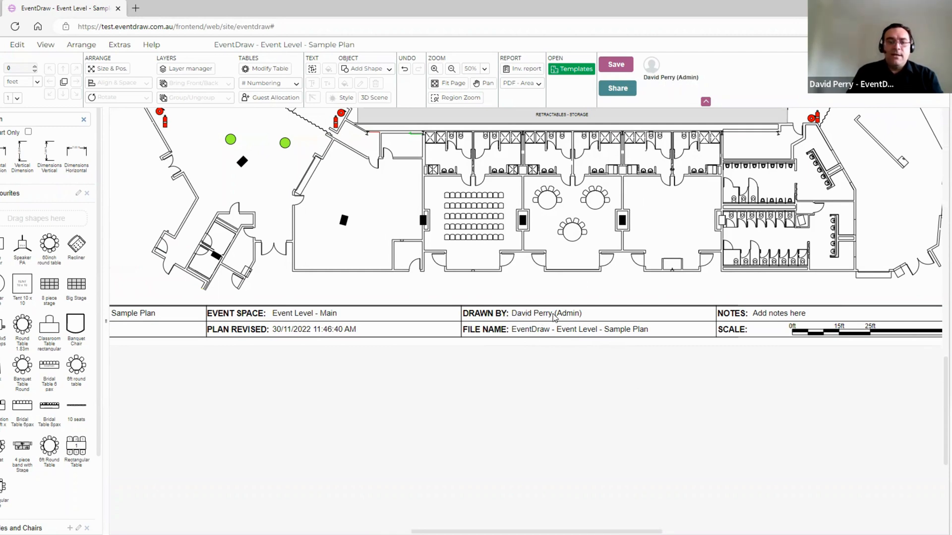
pyautogui.moveTo(392, 378)
pyautogui.mouseDown()
pyautogui.moveTo(590, 355)
pyautogui.moveTo(576, 358)
pyautogui.mouseUp()
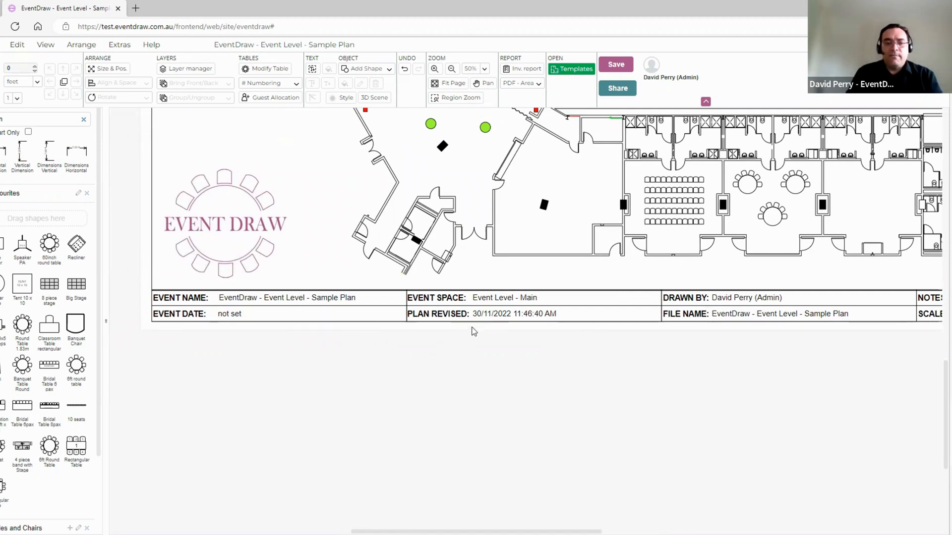
pyautogui.scroll(-2, 364, 343)
pyautogui.moveTo(516, 363); pyautogui.dragTo(521, 409)
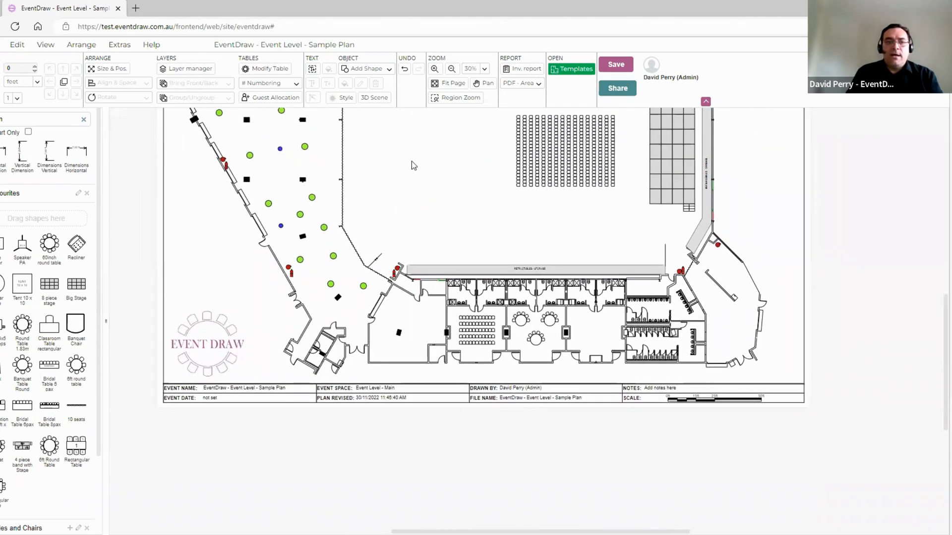
pyautogui.click(270, 68)
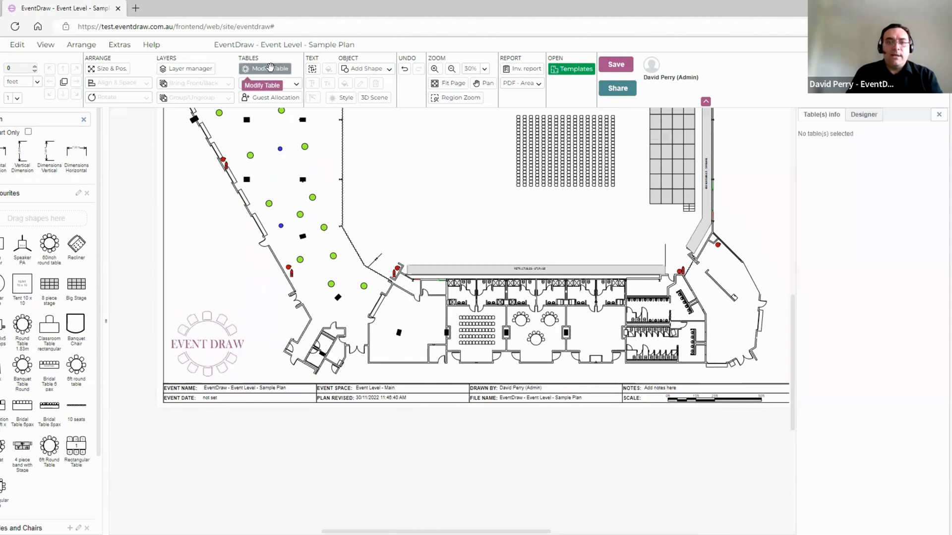
pyautogui.click(193, 68)
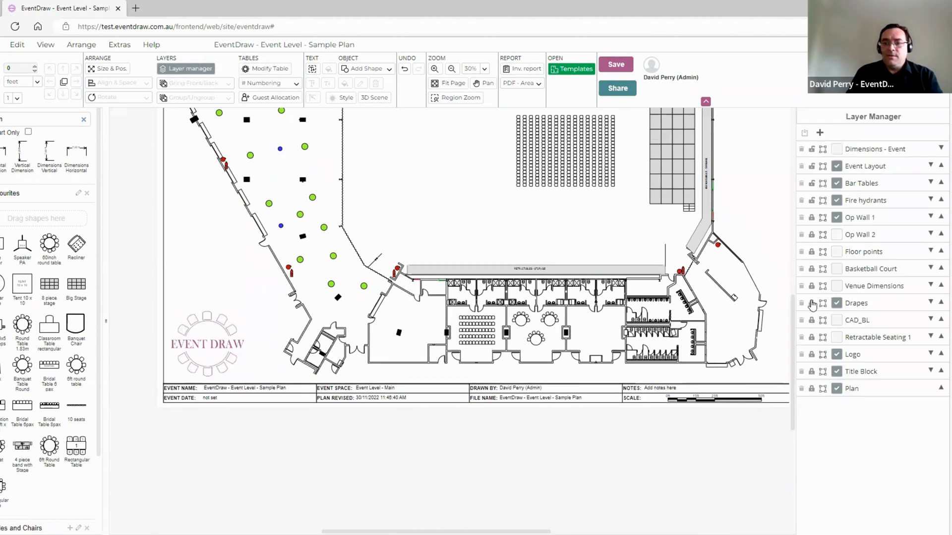
pyautogui.click(837, 373)
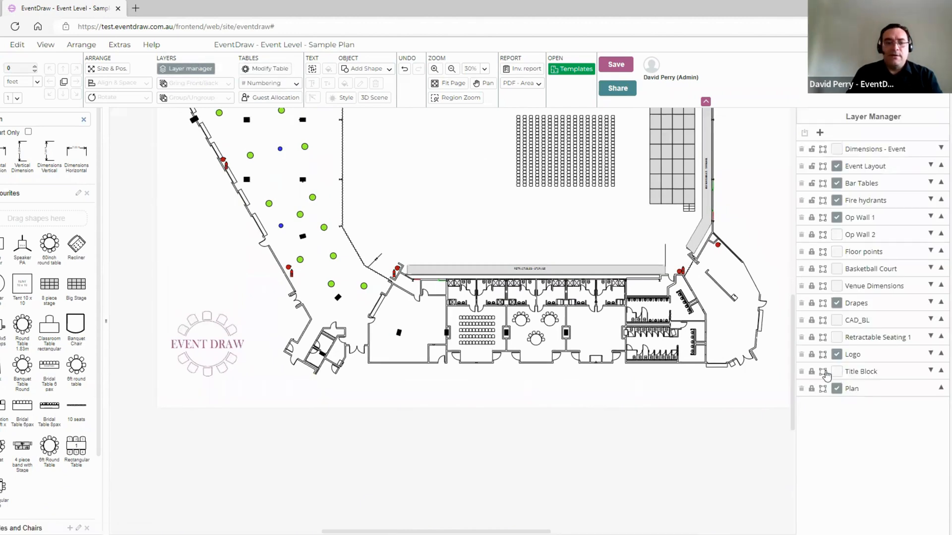
pyautogui.scroll(-3, 558, 340)
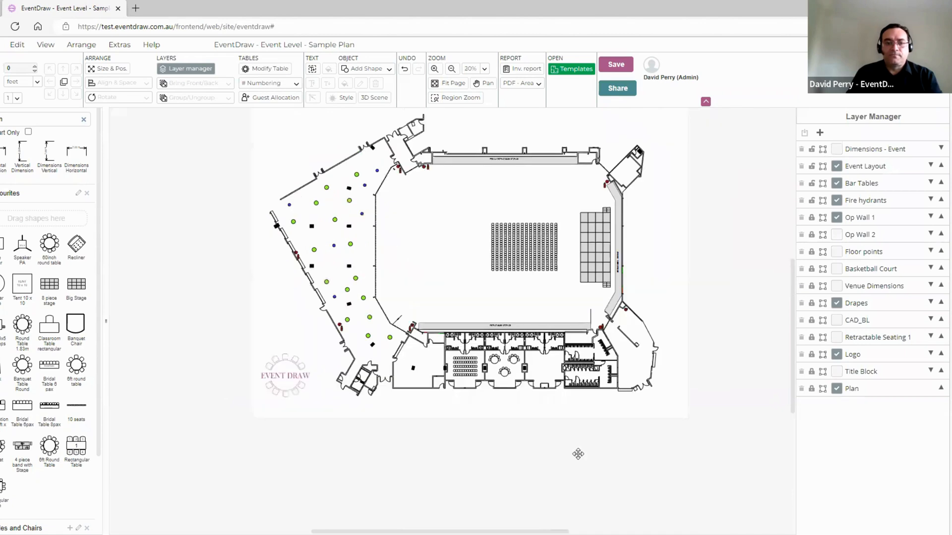
pyautogui.click(837, 372)
# Open theatre style numbering for the whole banquet chair block facing the stage, and include row letters.
pyautogui.scroll(1, 507, 300)
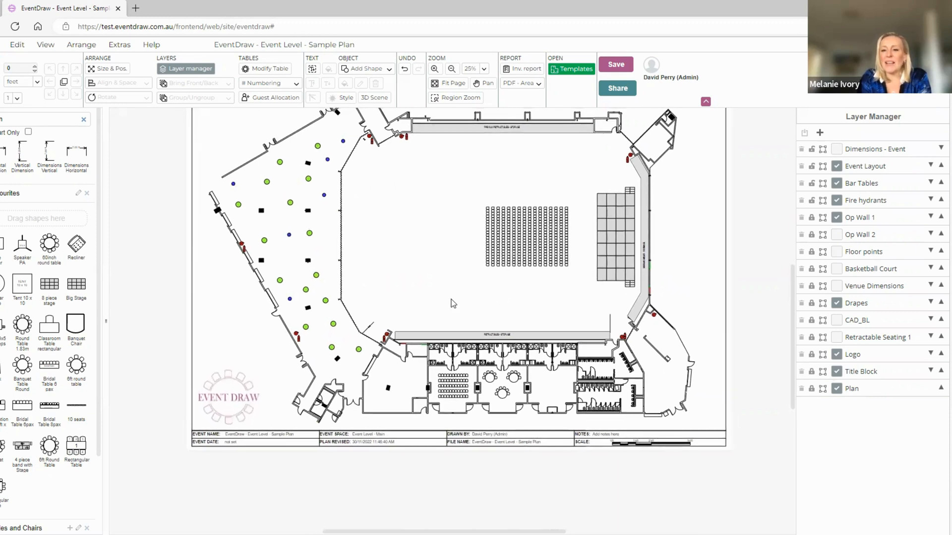
pyautogui.scroll(1, 495, 292)
pyautogui.scroll(1, 495, 219)
pyautogui.moveTo(440, 158); pyautogui.dragTo(601, 293)
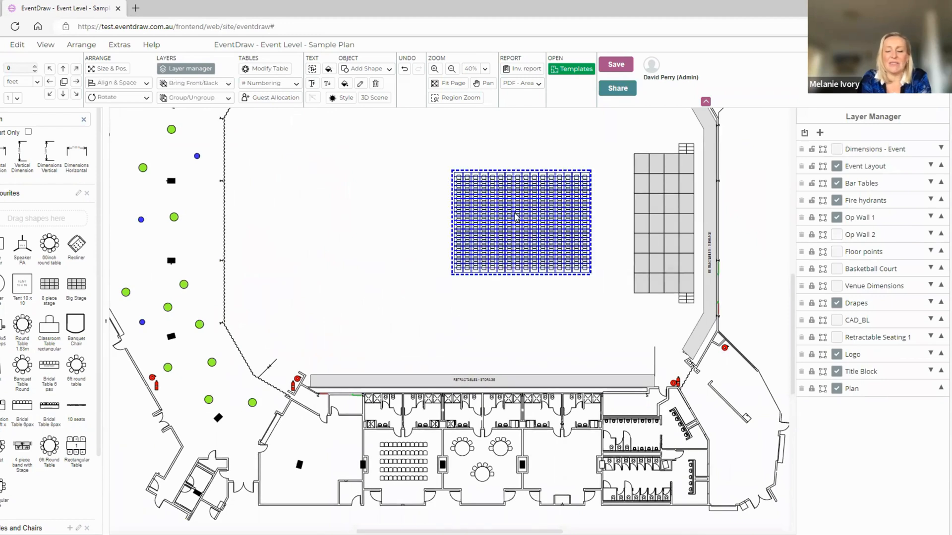
pyautogui.click(278, 83)
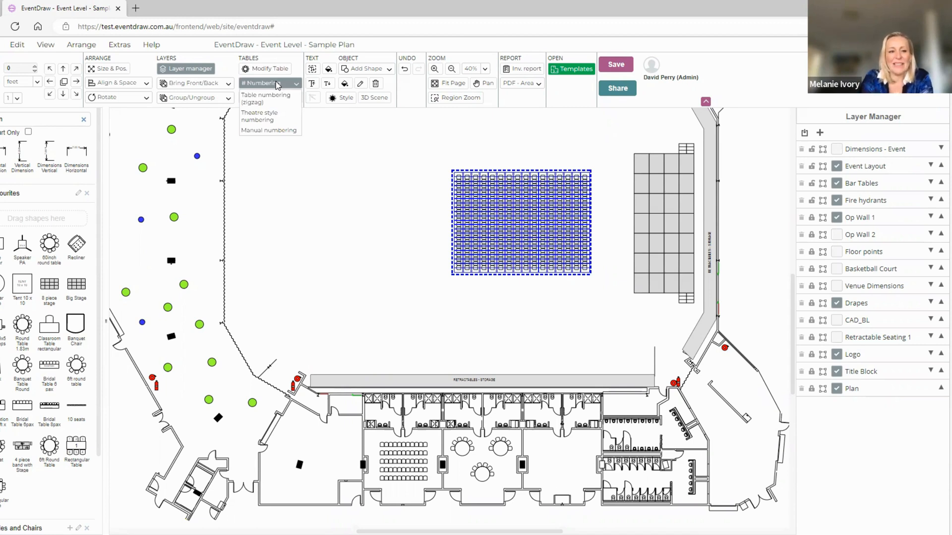
pyautogui.click(281, 131)
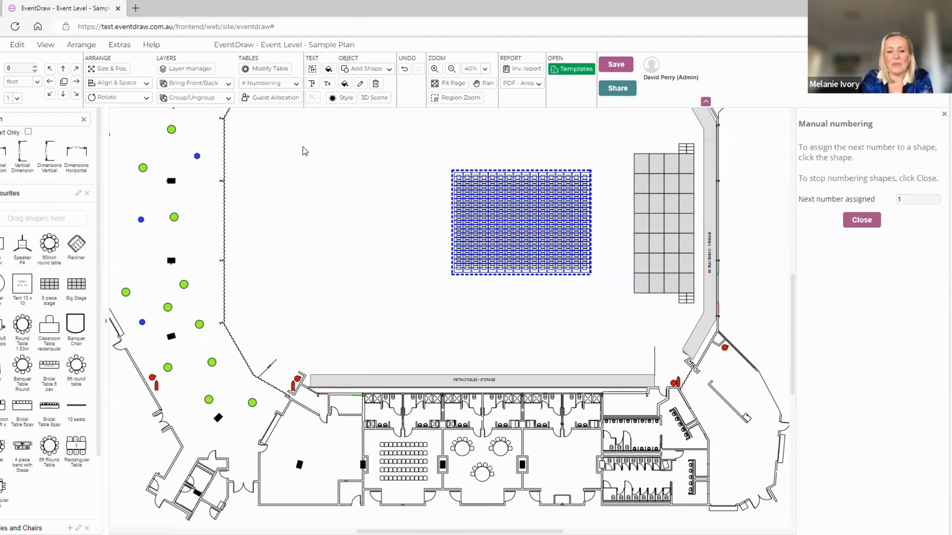
pyautogui.click(272, 84)
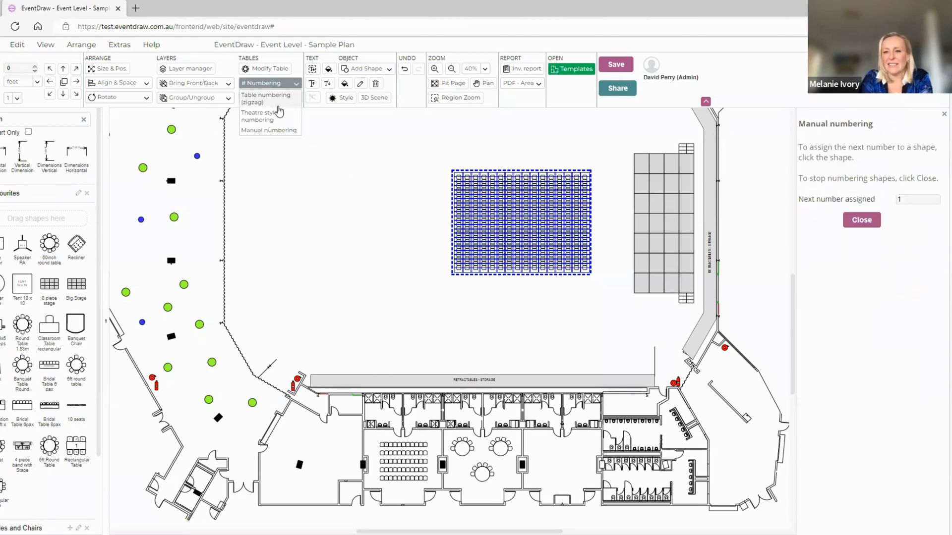
pyautogui.click(281, 116)
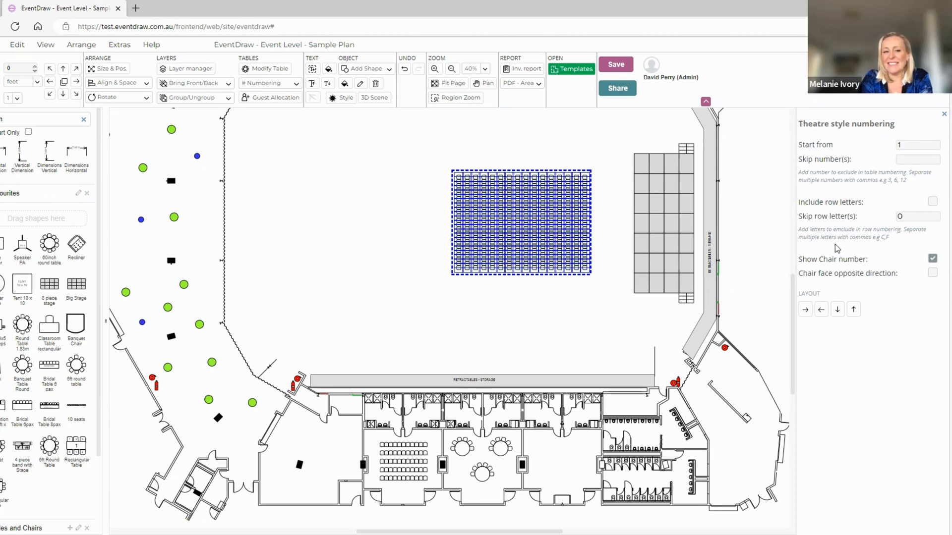
pyautogui.click(933, 201)
# Number the selected chair block using the right-to-left layout.
pyautogui.click(821, 311)
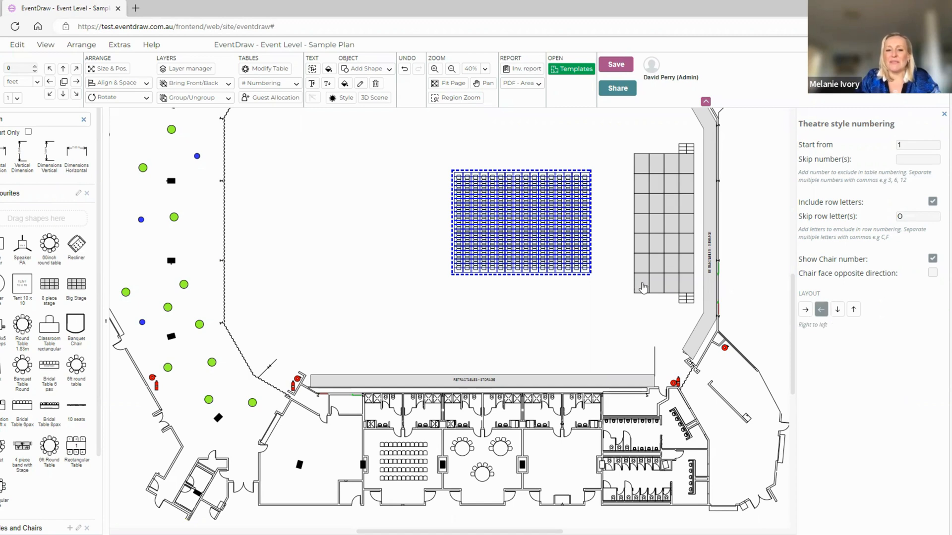
pyautogui.click(608, 285)
pyautogui.scroll(3, 607, 221)
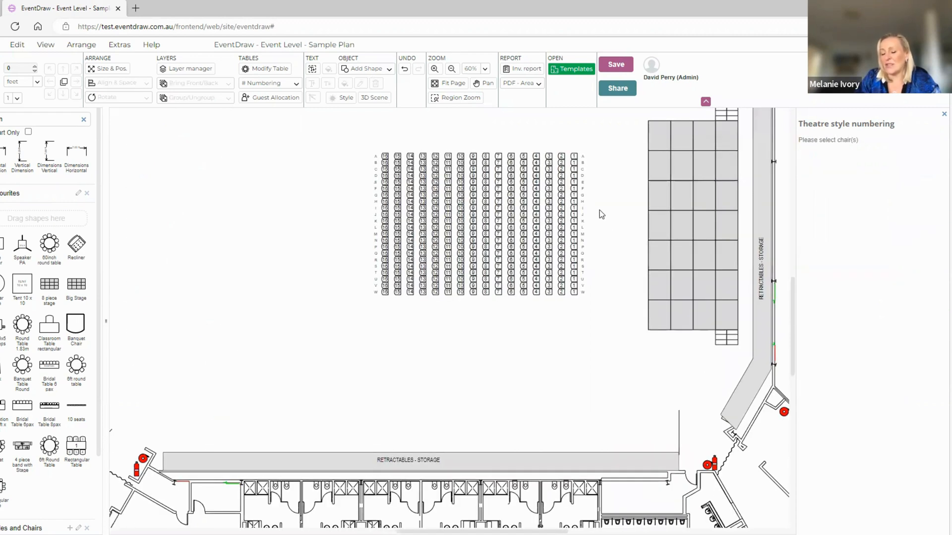
# Renumber the whole chair block using the top-to-bottom layout with row letters and chair numbers.
pyautogui.moveTo(359, 138); pyautogui.dragTo(611, 339)
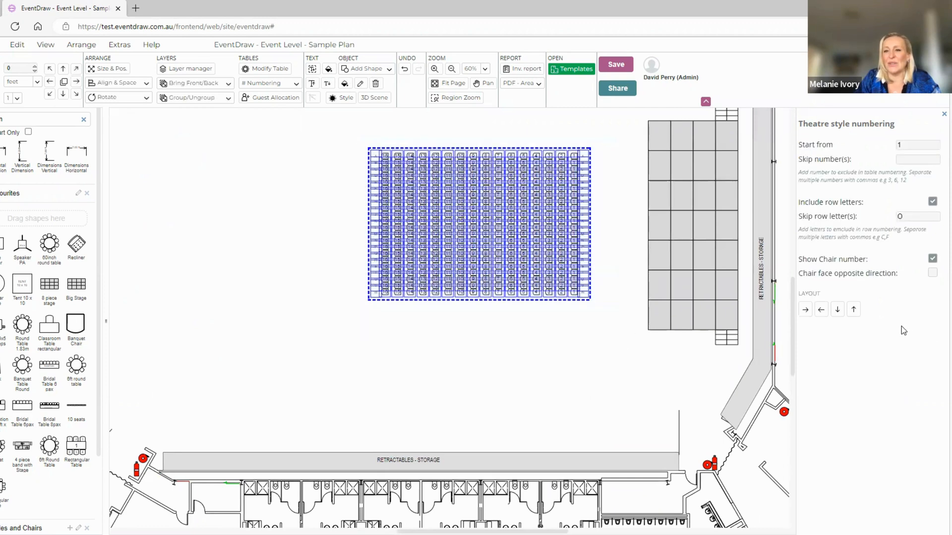
pyautogui.click(837, 311)
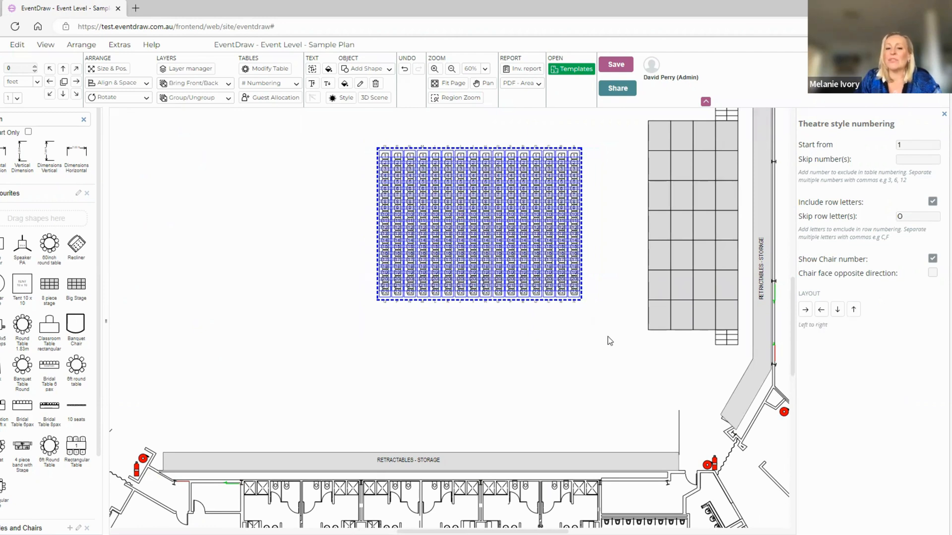
pyautogui.click(602, 278)
pyautogui.scroll(3, 593, 265)
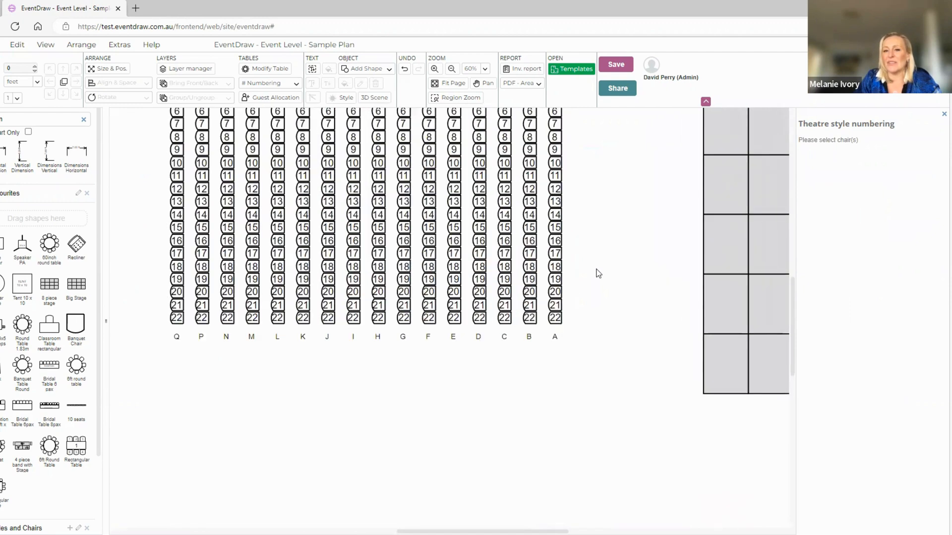
pyautogui.moveTo(626, 317); pyautogui.dragTo(656, 372)
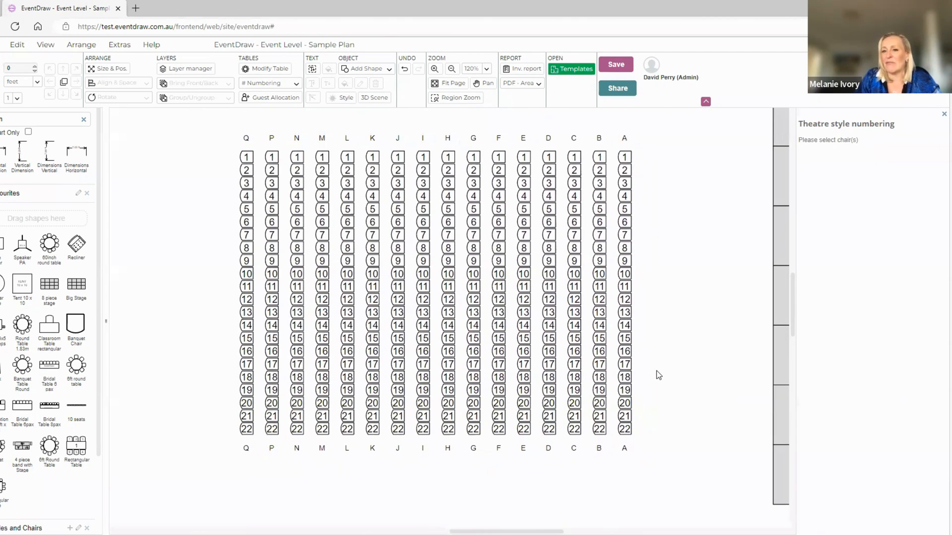
# Delete seats 12 and 13 from every row to form a central aisle, and renumber the remaining chairs from top to bottom.
pyautogui.moveTo(220, 286); pyautogui.dragTo(633, 317)
pyautogui.press('Delete')
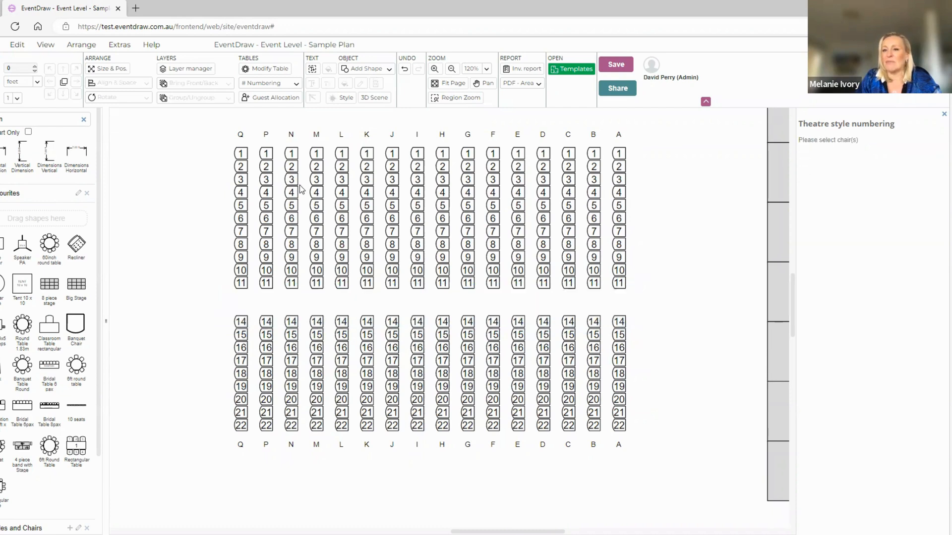
pyautogui.moveTo(217, 113); pyautogui.dragTo(655, 465)
pyautogui.moveTo(667, 307); pyautogui.dragTo(831, 234)
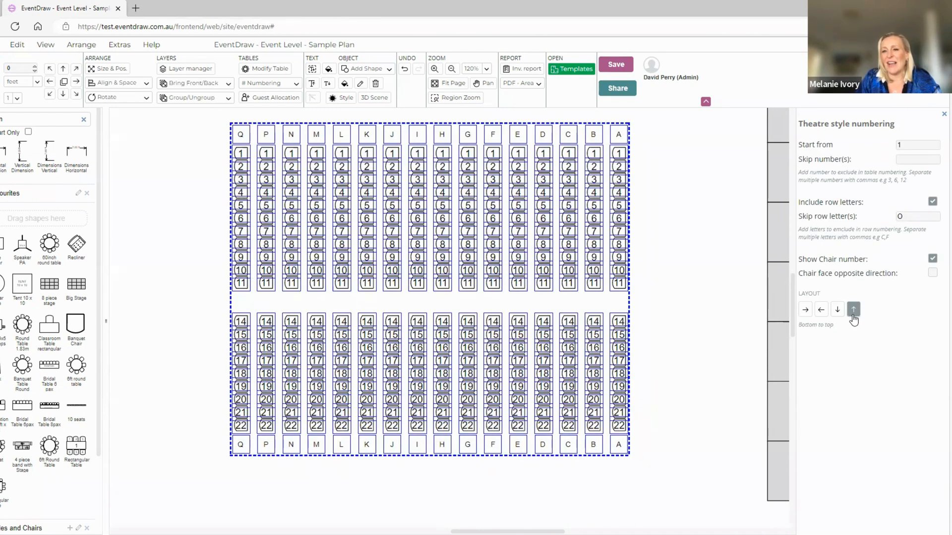
pyautogui.click(838, 310)
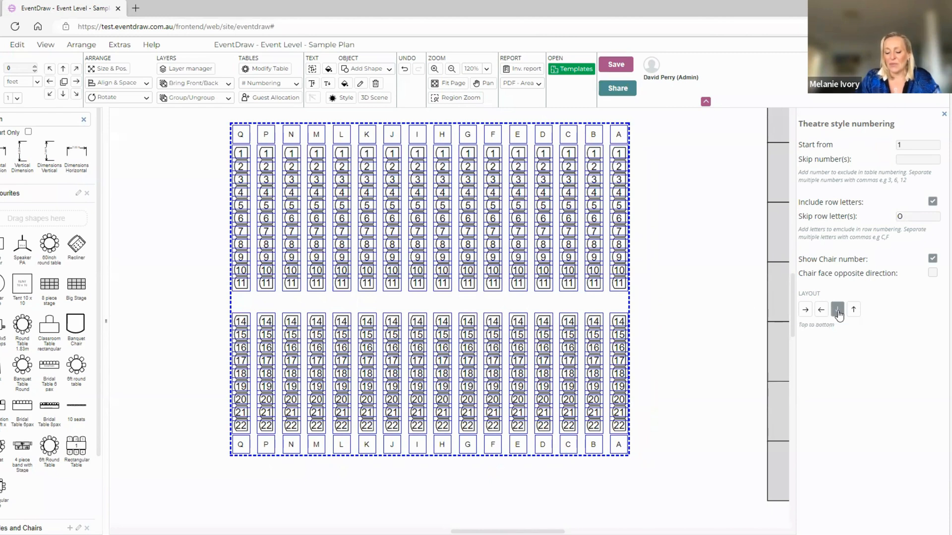
pyautogui.click(689, 274)
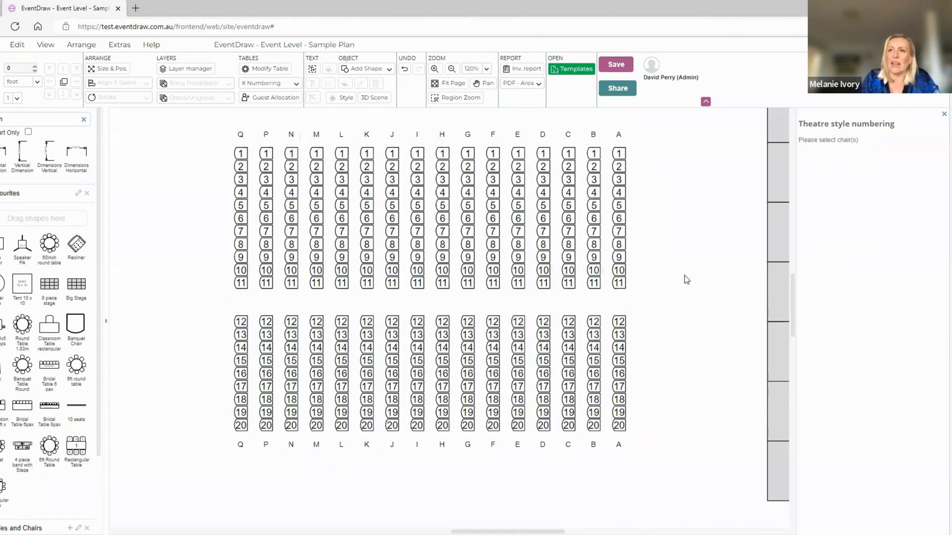
# Fill the chairs in rows H and I with magenta, FF00FF.
pyautogui.moveTo(405, 141); pyautogui.dragTo(456, 444)
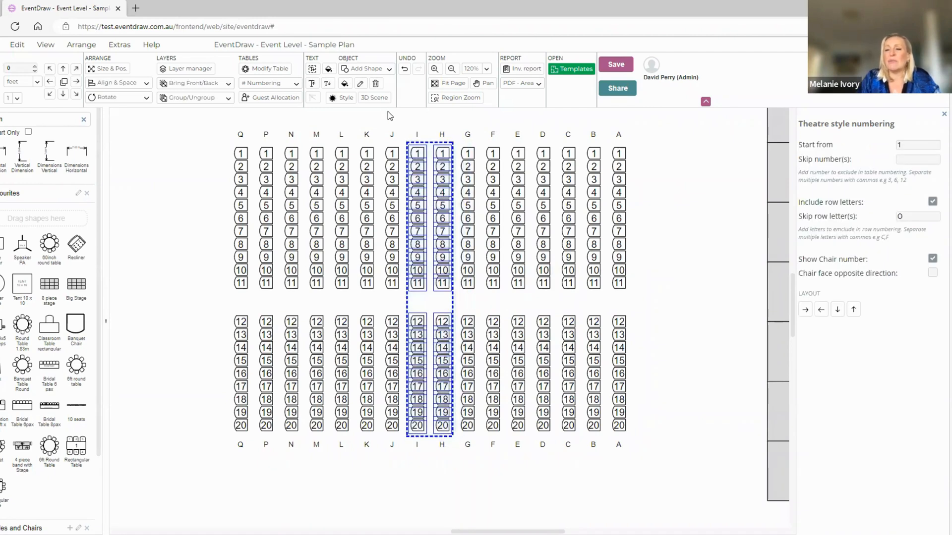
pyautogui.click(348, 88)
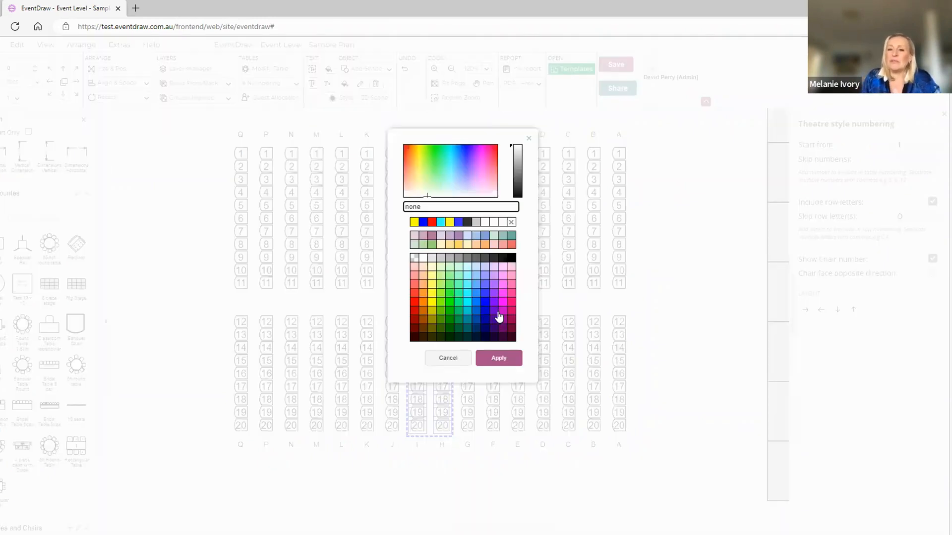
pyautogui.click(503, 302)
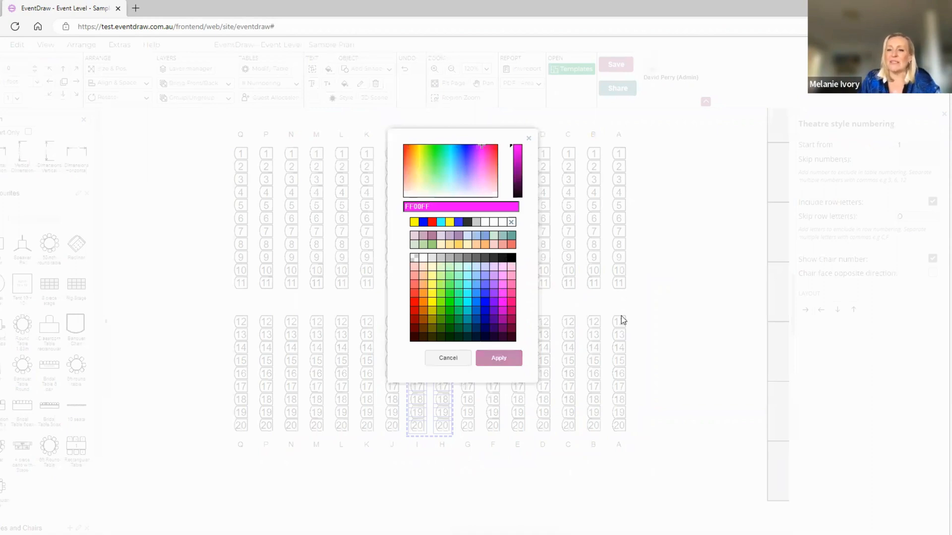
pyautogui.click(500, 359)
# Place a round table on the empty floor behind the chair block and copy it downward into a column of six.
pyautogui.scroll(-2, 593, 275)
pyautogui.scroll(-1, 594, 276)
pyautogui.moveTo(668, 280); pyautogui.dragTo(781, 350)
pyautogui.moveTo(441, 265); pyautogui.dragTo(522, 281)
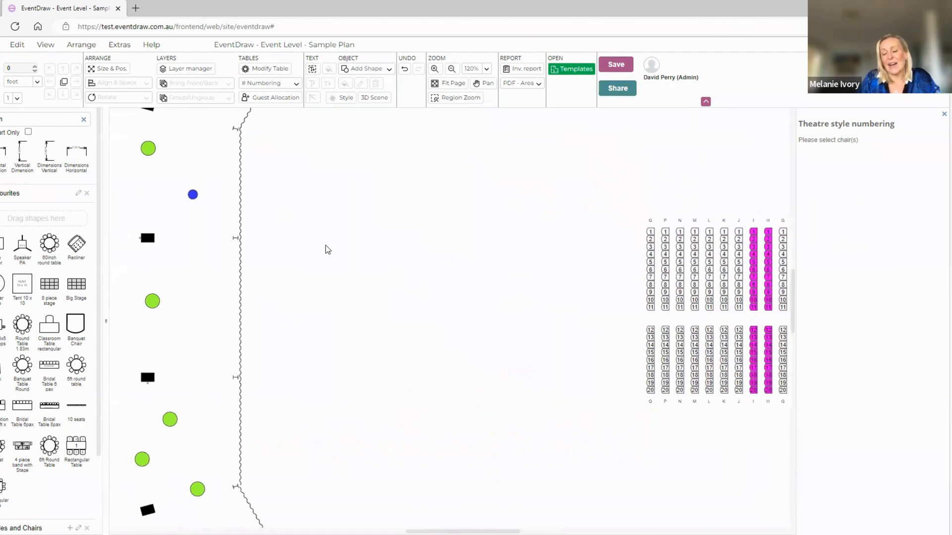
pyautogui.moveTo(49, 446); pyautogui.dragTo(358, 205)
pyautogui.click(63, 94)
pyautogui.click(63, 94)
pyautogui.click(63, 94)
pyautogui.click(63, 94)
pyautogui.click(63, 95)
# Copy the column of six round tables toward the stage three times to make four columns.
pyautogui.moveTo(293, 149); pyautogui.dragTo(421, 473)
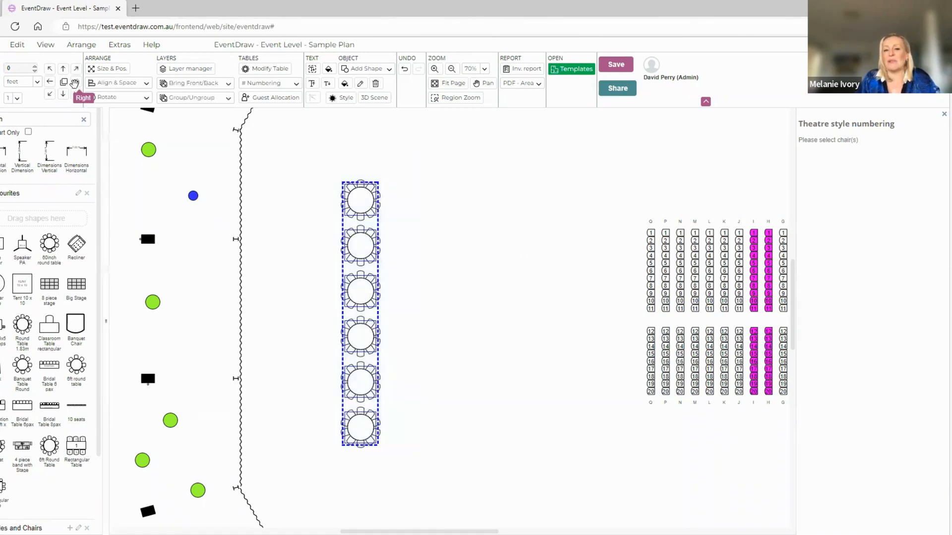
pyautogui.click(75, 81)
pyautogui.click(75, 81)
pyautogui.click(75, 82)
# Change all the round tables to cabaret style with 6 chairs each and a spacing level of 10.
pyautogui.moveTo(314, 151); pyautogui.dragTo(594, 485)
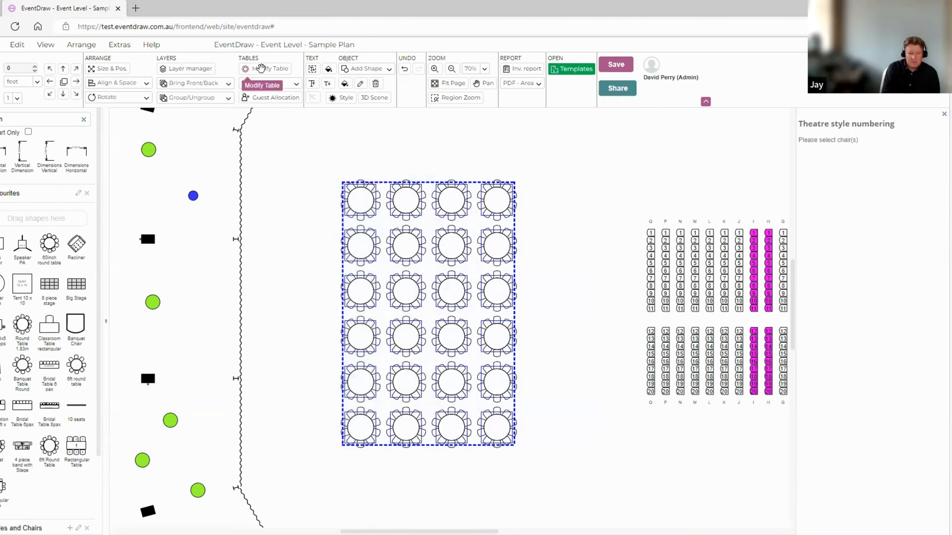
pyautogui.click(261, 68)
pyautogui.click(857, 158)
pyautogui.click(934, 144)
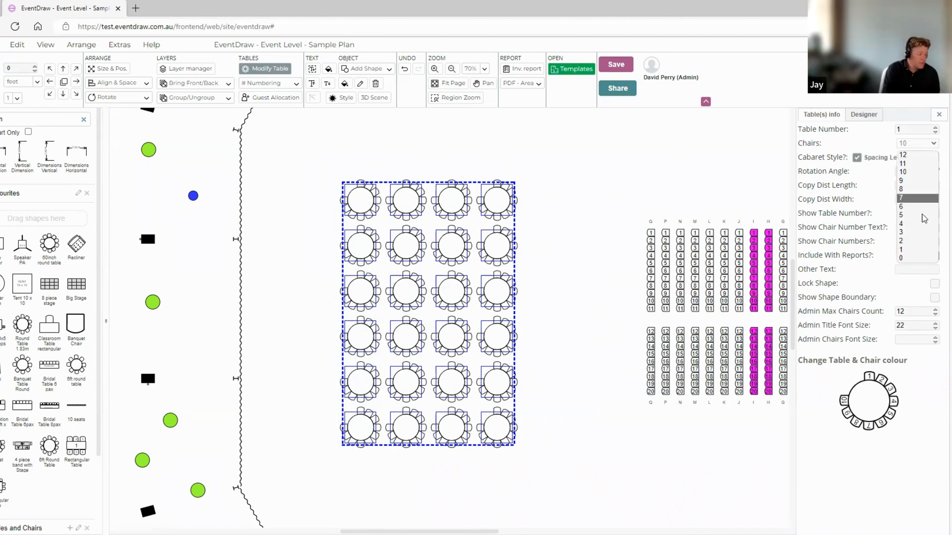
pyautogui.click(918, 207)
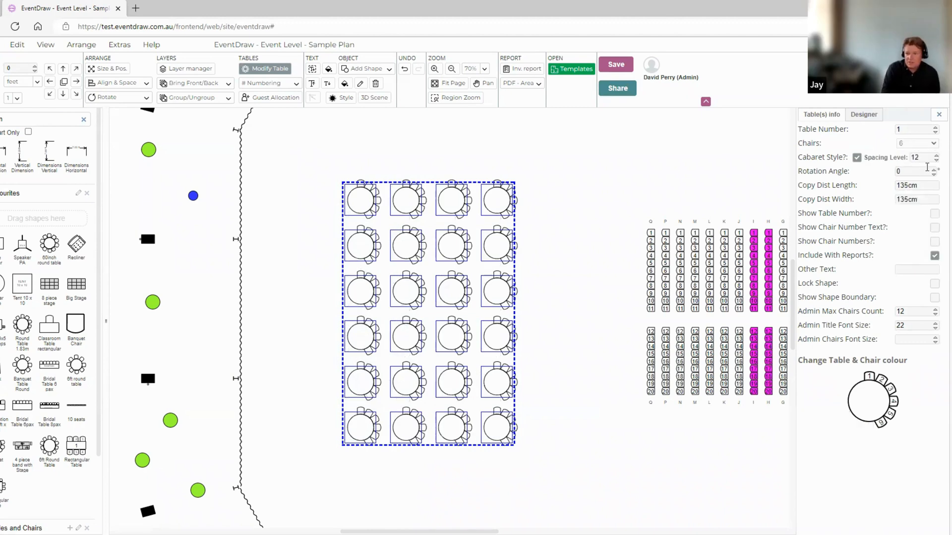
pyautogui.click(936, 160)
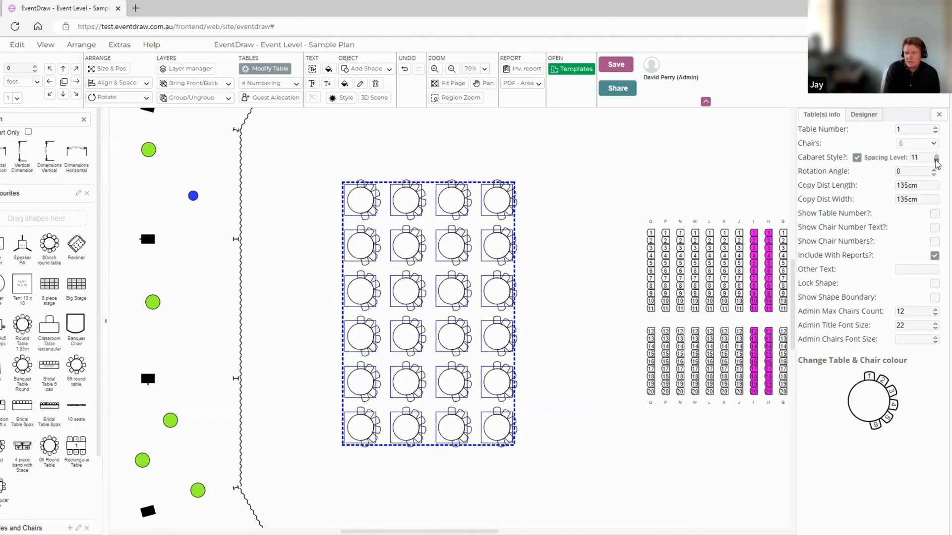
pyautogui.click(936, 160)
# Set the rotation angle of the cabaret tables to 180° so their open sides face the stage.
pyautogui.doubleClick(912, 173)
pyautogui.write('180')
pyautogui.press('Return')
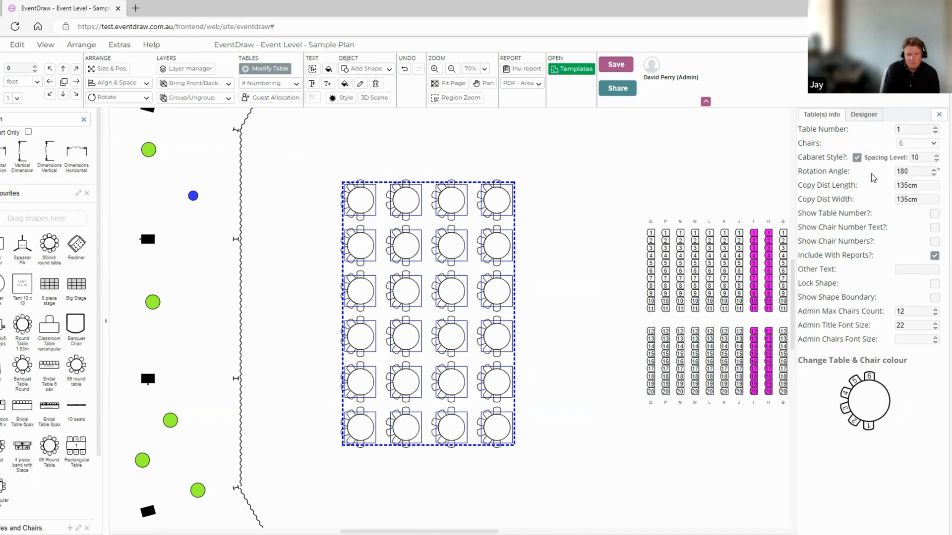
pyautogui.click(570, 238)
# Number all the cabaret tables in a zigzag from 1, running left to right, top to bottom.
pyautogui.moveTo(321, 152); pyautogui.dragTo(533, 464)
pyautogui.click(263, 83)
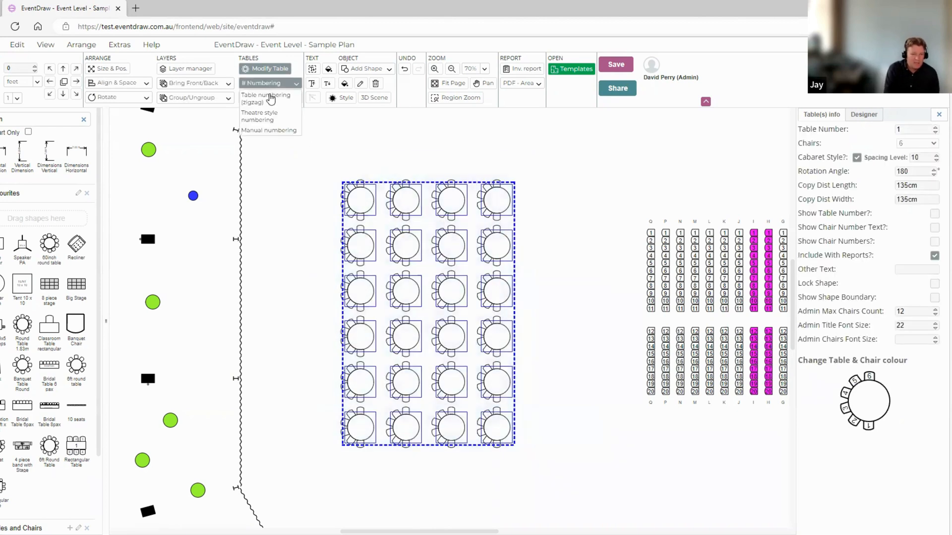
pyautogui.click(263, 94)
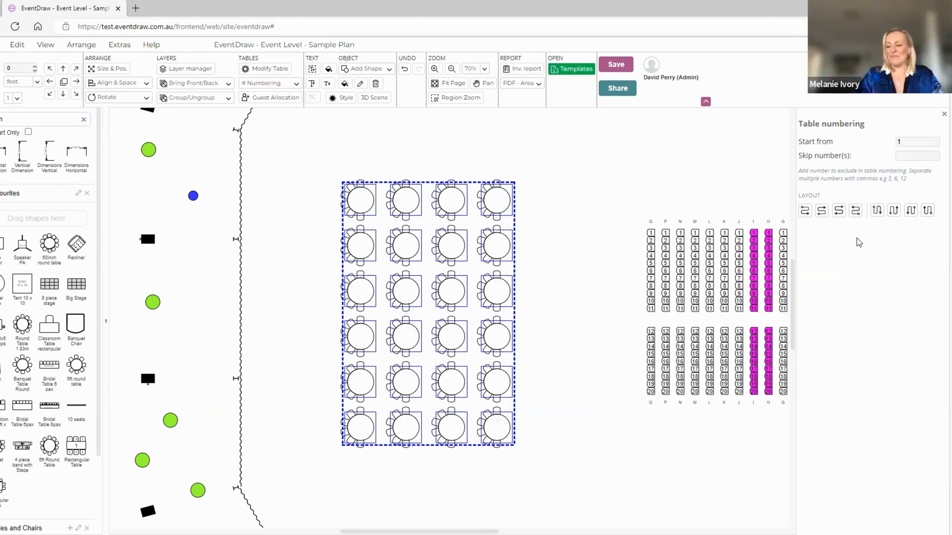
pyautogui.moveTo(821, 213)
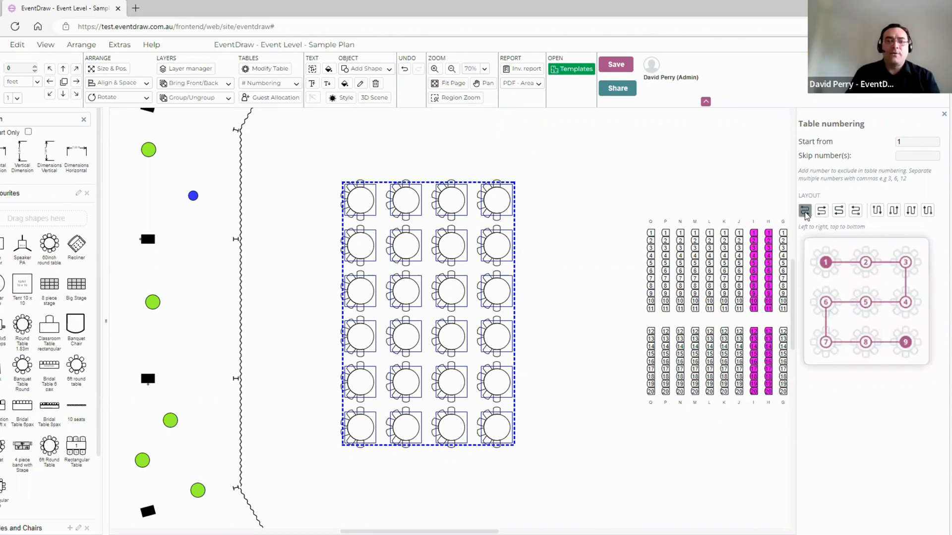
pyautogui.click(805, 212)
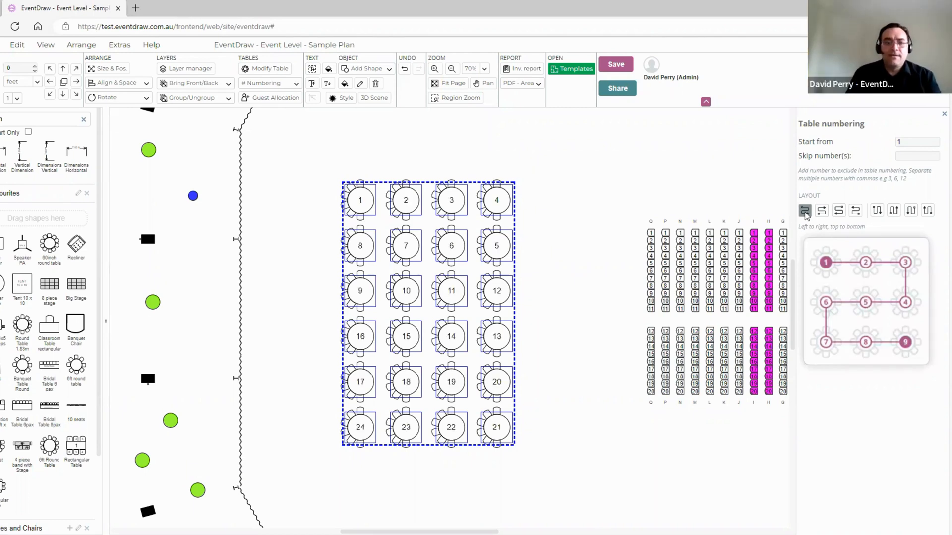
pyautogui.click(549, 247)
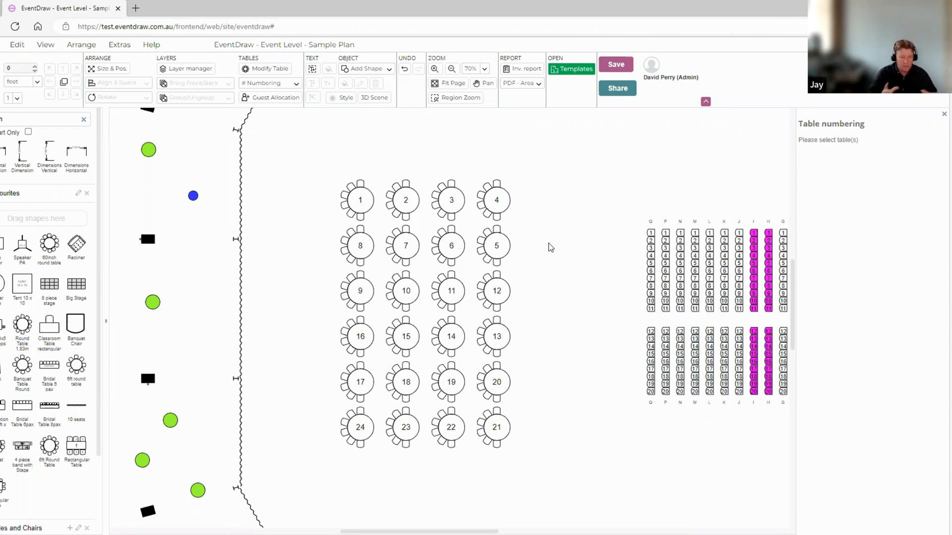
# Place a rectangular classroom table on the empty floor above the chair block and rotate it to face the stage.
pyautogui.scroll(-3, 510, 223)
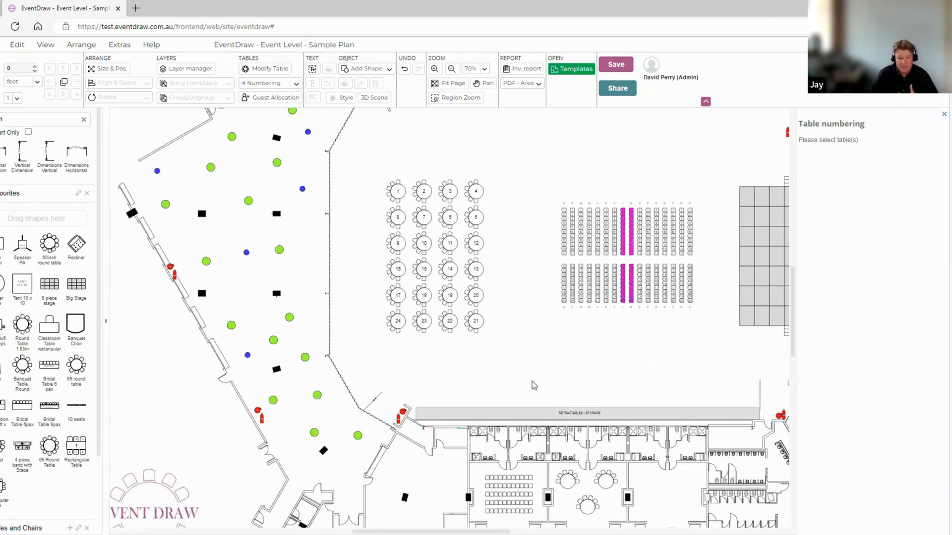
pyautogui.scroll(-2, 565, 204)
pyautogui.scroll(5, 567, 203)
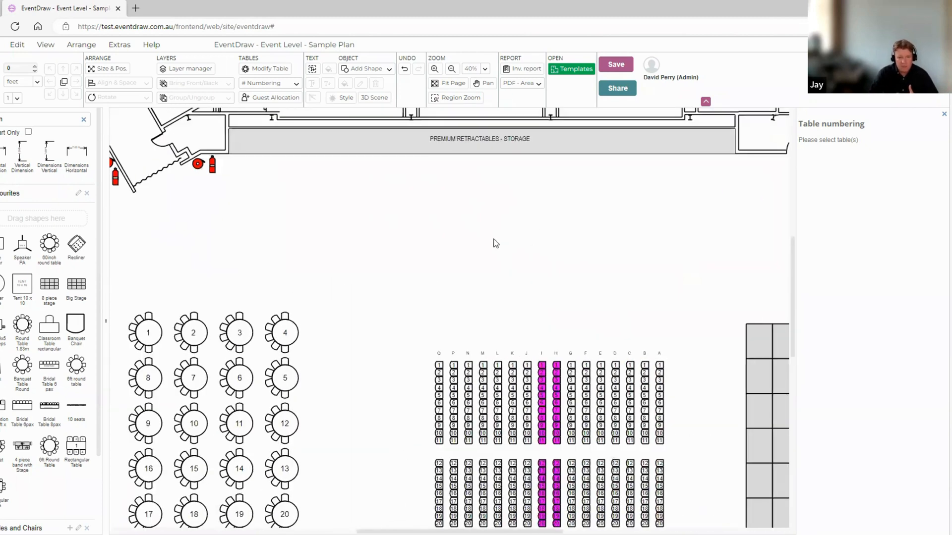
pyautogui.moveTo(365, 299); pyautogui.dragTo(549, 199)
pyautogui.click(134, 99)
pyautogui.click(122, 111)
pyautogui.click(526, 237)
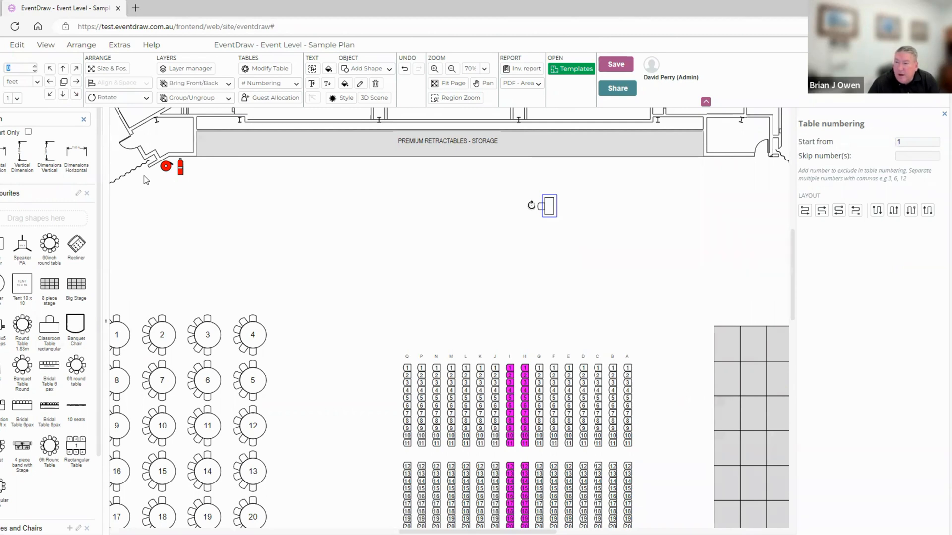
# Copy the classroom table eight times away from the stage at 5 feet spacing to make a row of nine.
pyautogui.click(518, 188)
pyautogui.moveTo(518, 187); pyautogui.dragTo(576, 241)
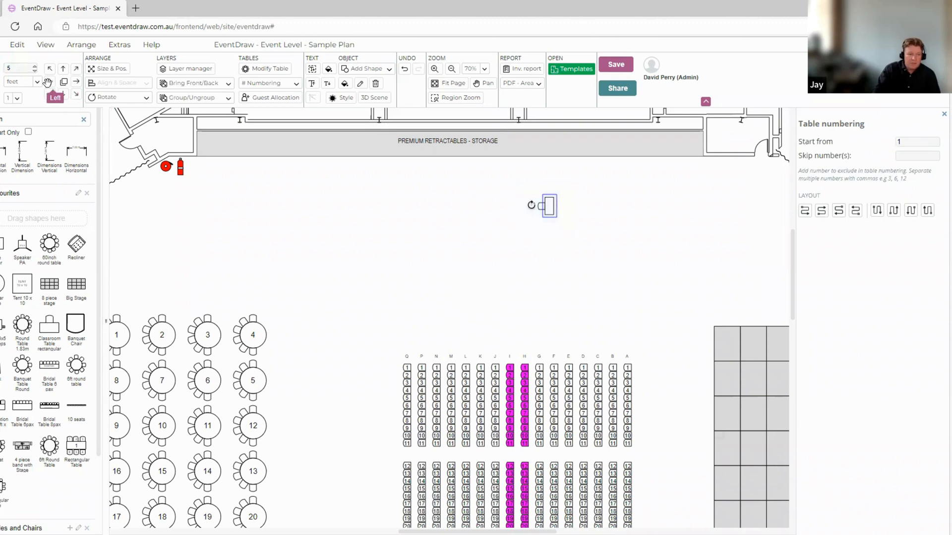
pyautogui.click(48, 82)
pyautogui.click(47, 83)
pyautogui.click(47, 83)
pyautogui.click(47, 82)
pyautogui.click(47, 83)
pyautogui.click(47, 82)
pyautogui.click(48, 82)
pyautogui.click(48, 83)
# Copy the row of nine classroom tables downward three times at 5 feet spacing to make four rows.
pyautogui.click(600, 277)
pyautogui.moveTo(600, 277); pyautogui.dragTo(268, 182)
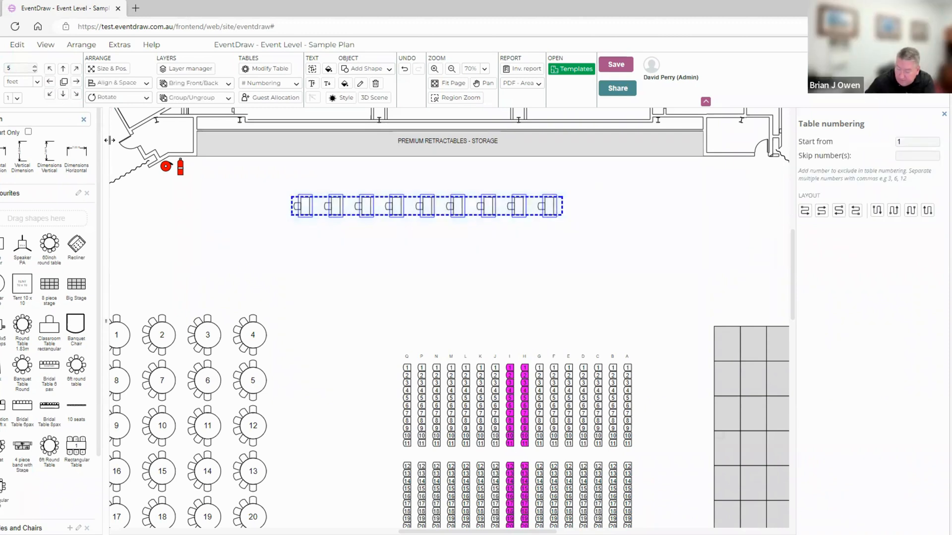
pyautogui.click(62, 95)
pyautogui.click(62, 95)
pyautogui.click(62, 95)
# Move the whole block of classroom tables closer to the stage, above the theatre chair block.
pyautogui.click(577, 269)
pyautogui.moveTo(269, 171); pyautogui.dragTo(589, 352)
pyautogui.moveTo(545, 286); pyautogui.dragTo(618, 276)
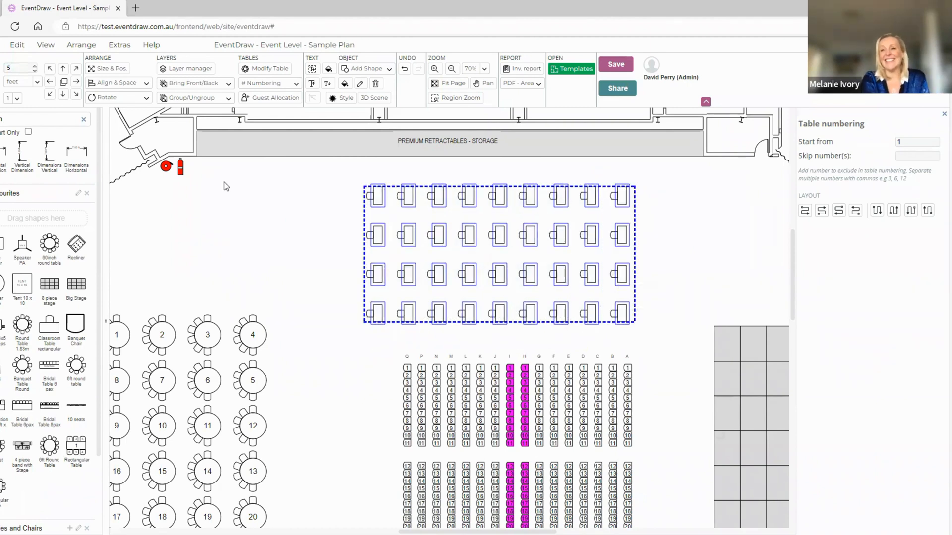
# Number the classroom tables in a zigzag from 1, running bottom to top, right to left.
pyautogui.click(289, 84)
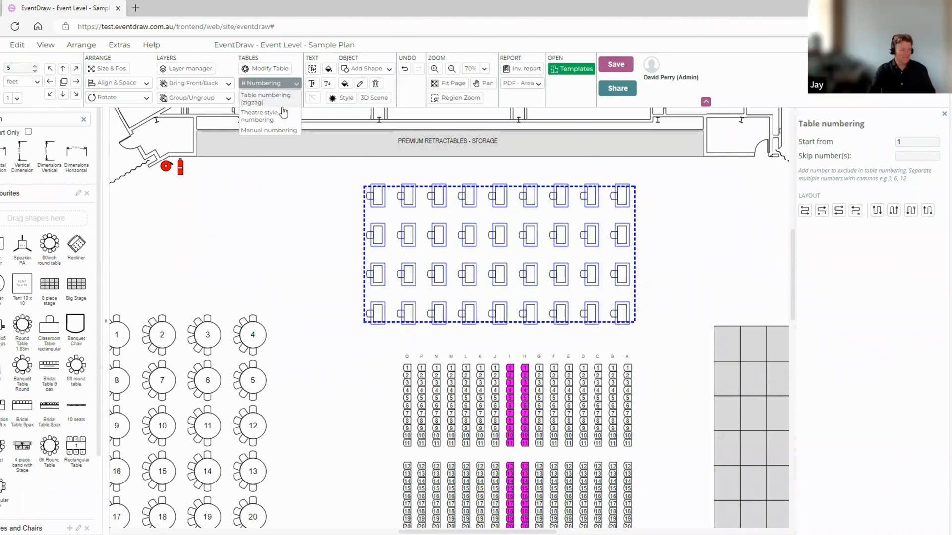
pyautogui.click(281, 103)
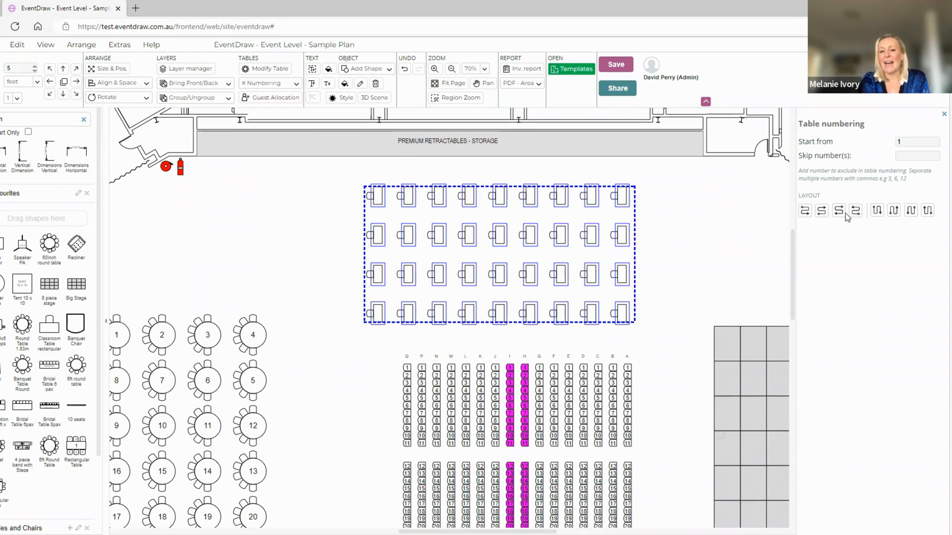
pyautogui.moveTo(853, 212)
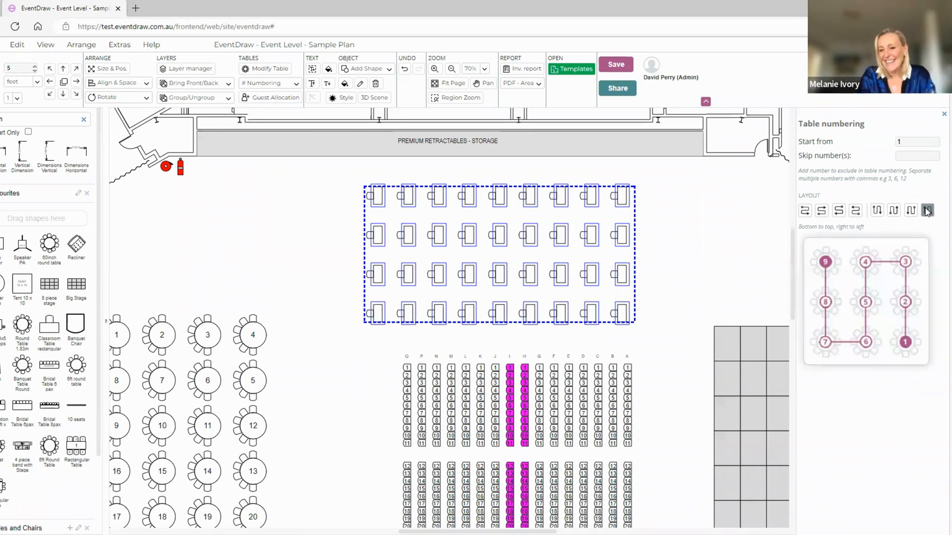
pyautogui.click(927, 212)
pyautogui.moveTo(671, 264); pyautogui.dragTo(601, 268)
pyautogui.moveTo(572, 325); pyautogui.dragTo(583, 212)
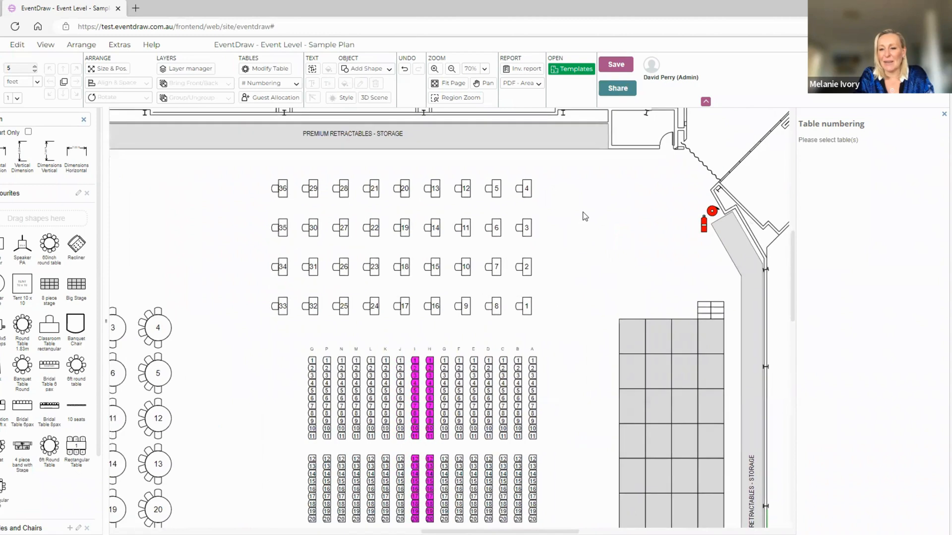
# Open the inventory report for the plan and show the chair count detail.
pyautogui.scroll(-3, 578, 327)
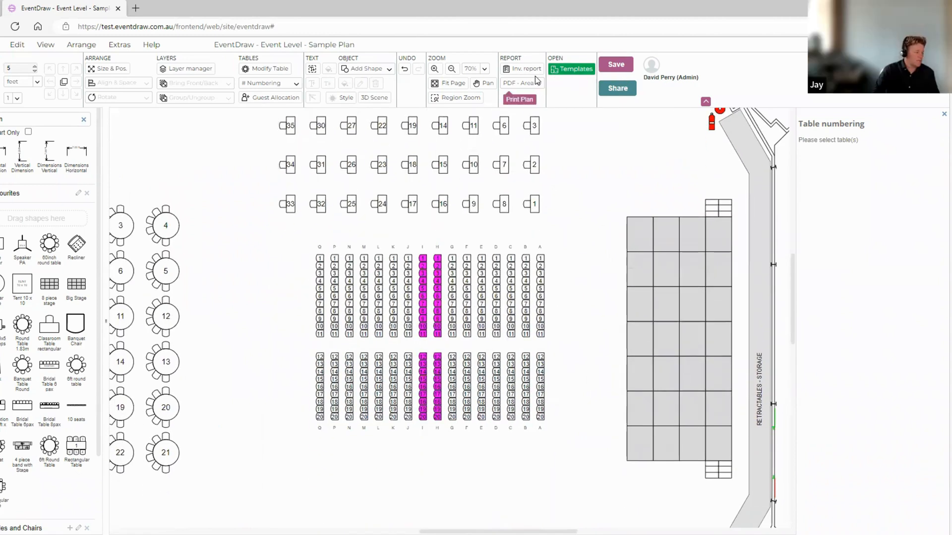
pyautogui.click(528, 69)
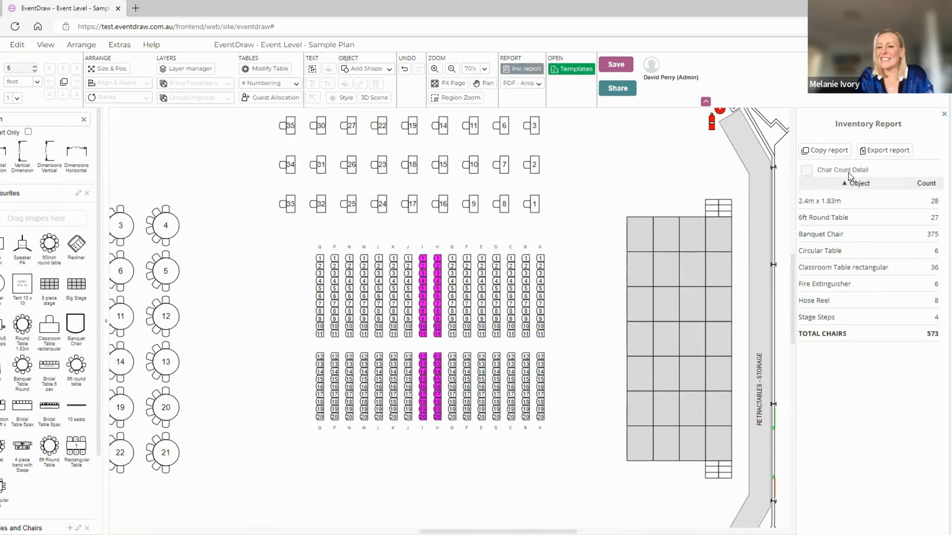
pyautogui.click(806, 171)
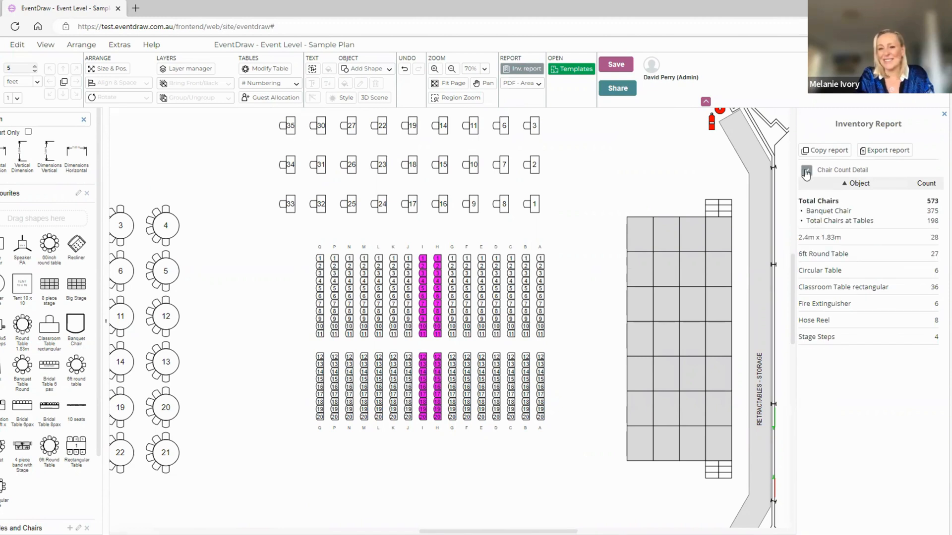